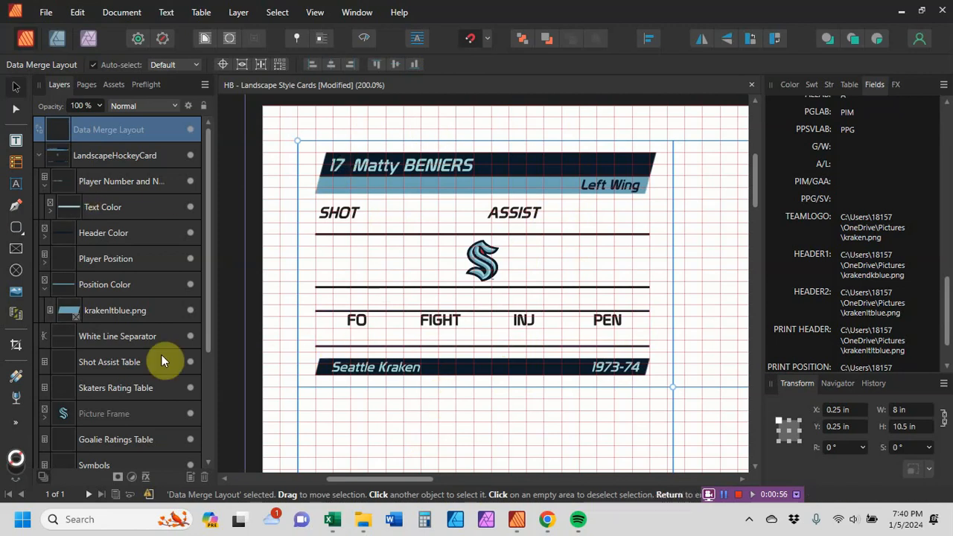
# - Inspect the layer stack and the cell settings of the footer table holding the team name and season
pyautogui.scroll(-3, 105, 284)
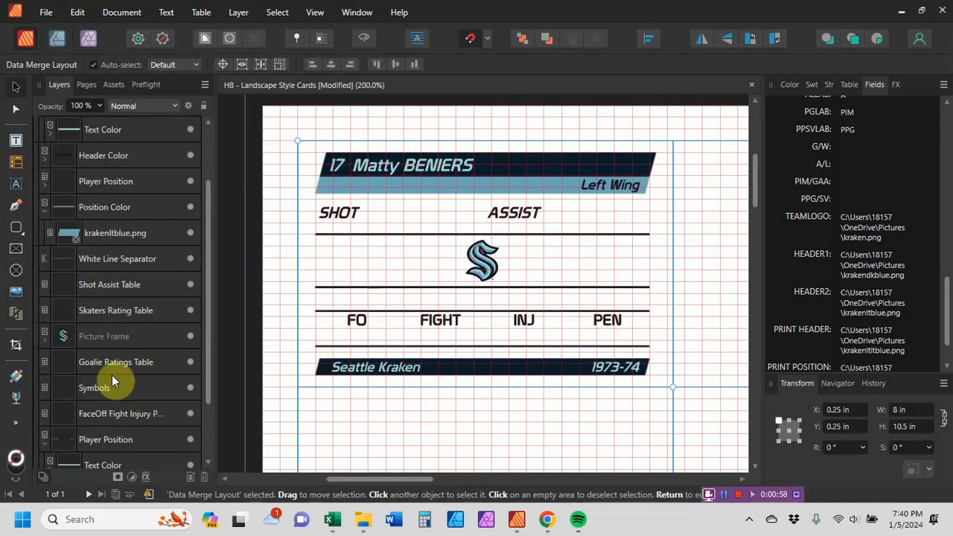
pyautogui.scroll(-3, 113, 387)
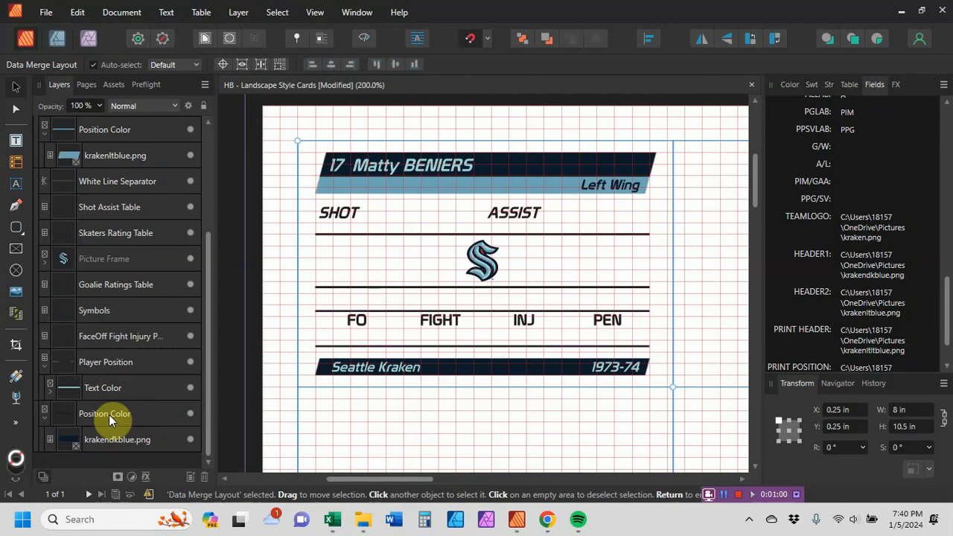
pyautogui.click(107, 362)
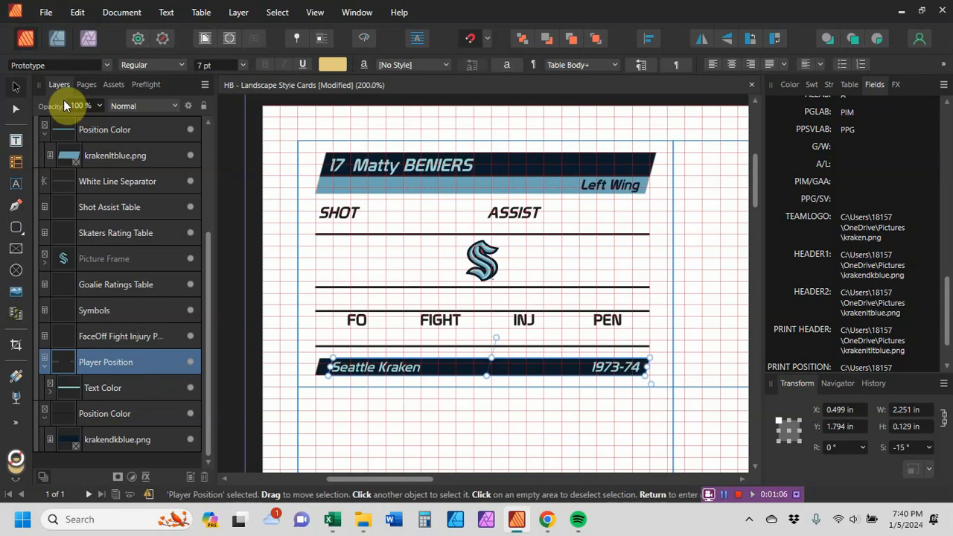
pyautogui.click(16, 163)
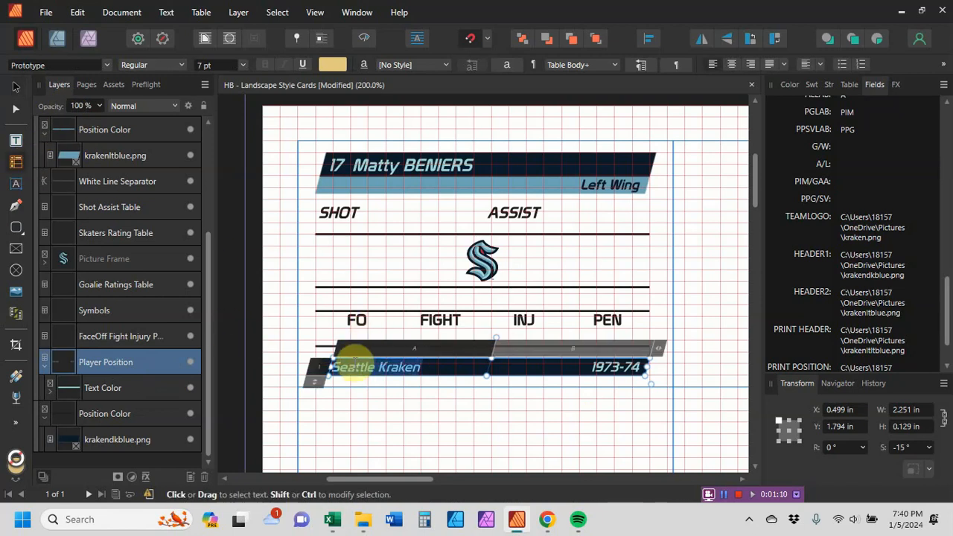
pyautogui.click(850, 85)
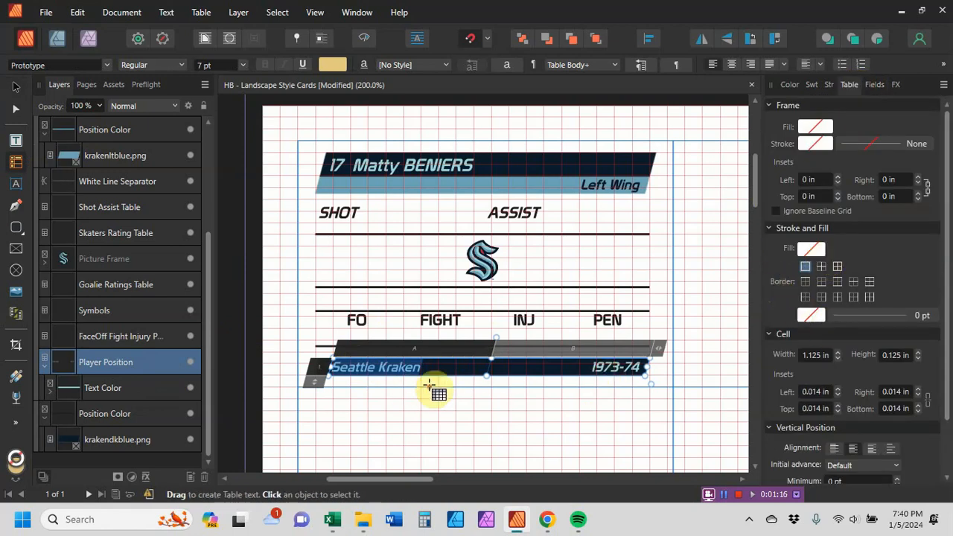
pyautogui.moveTo(430, 365); pyautogui.dragTo(327, 357)
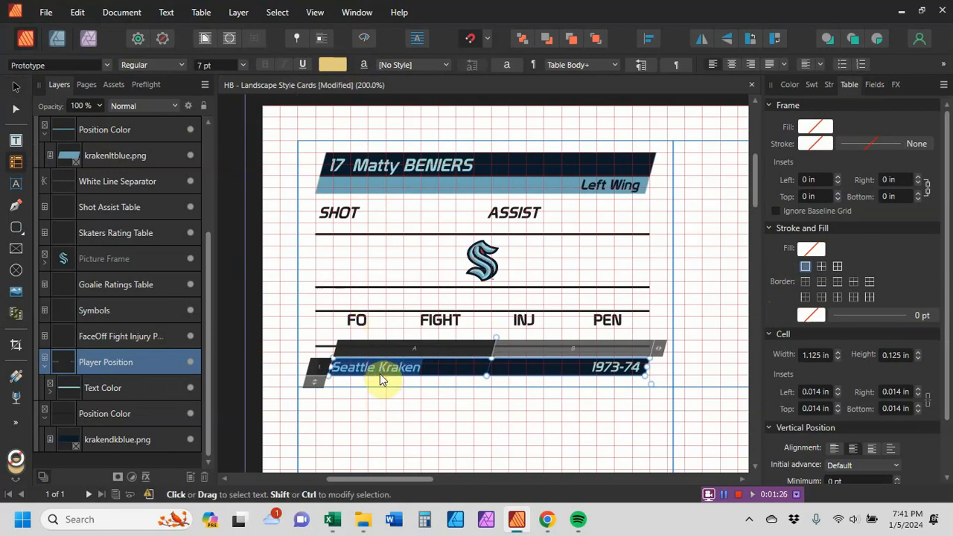
pyautogui.click(379, 400)
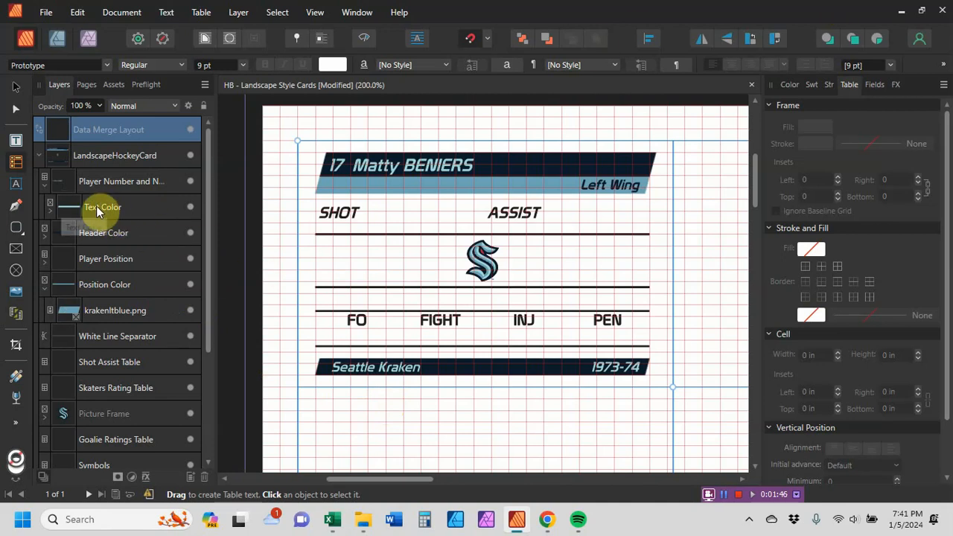
# - Turn off the record preview for the card's data merge with the Player Number and Name table selected
pyautogui.click(125, 180)
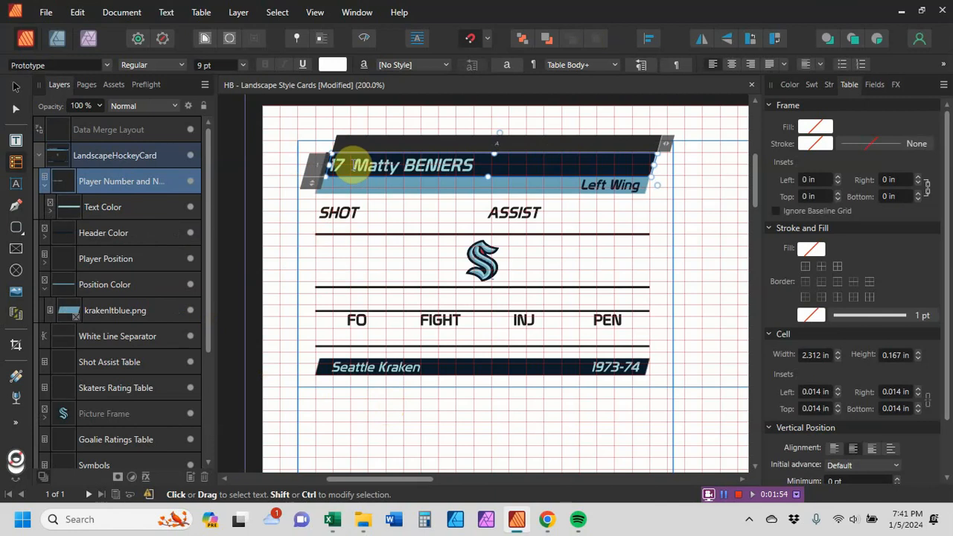
pyautogui.click(357, 22)
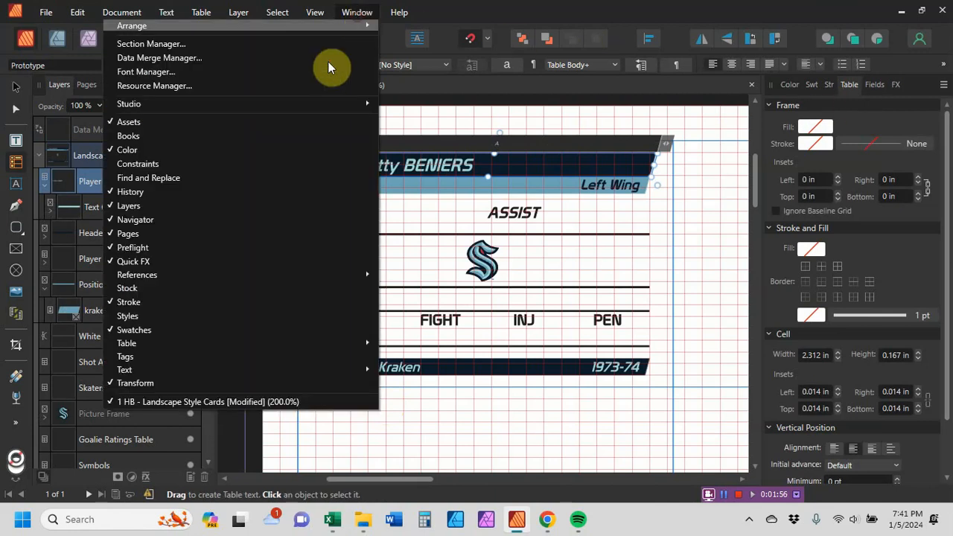
pyautogui.click(282, 58)
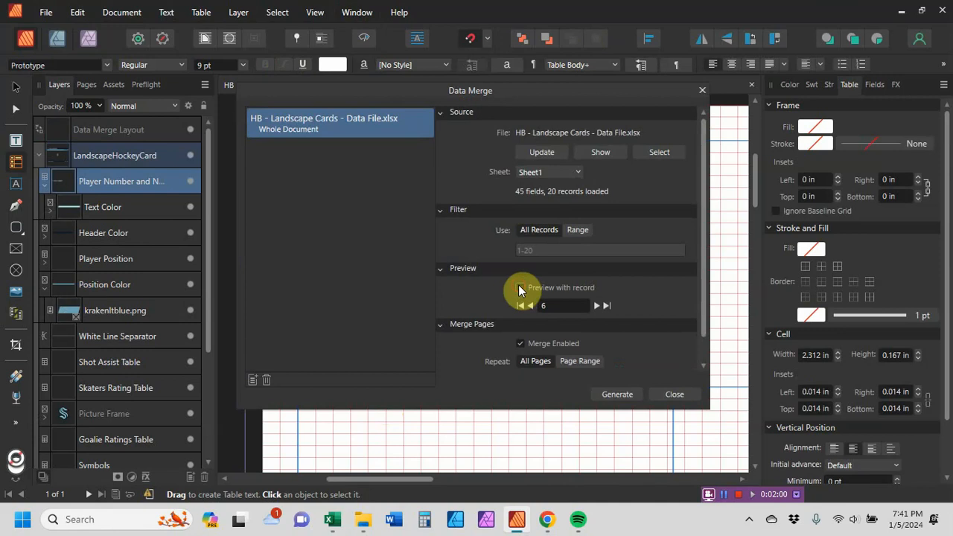
pyautogui.click(521, 288)
pyautogui.click(674, 397)
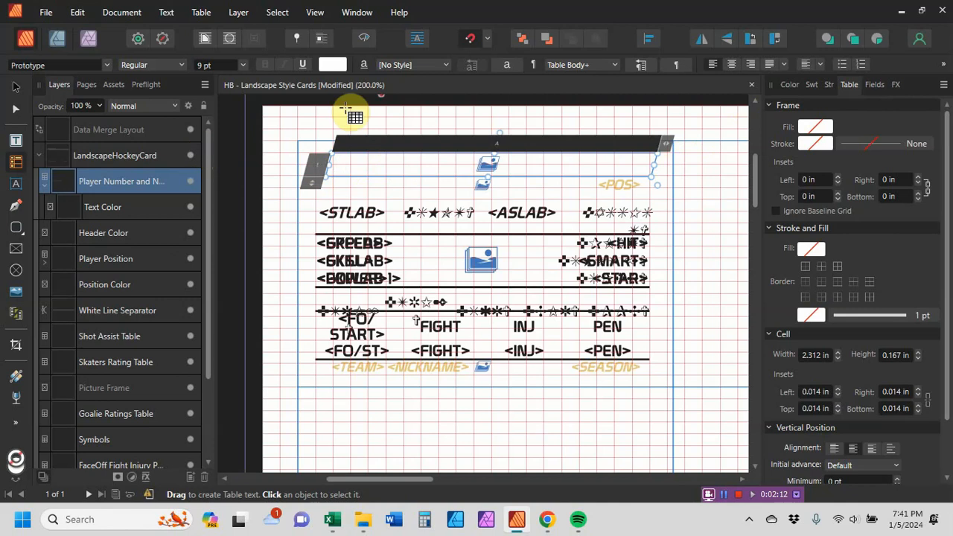
# - Re-enable the preview with record 6 in the Data Merge Manager and close it
pyautogui.click(314, 12)
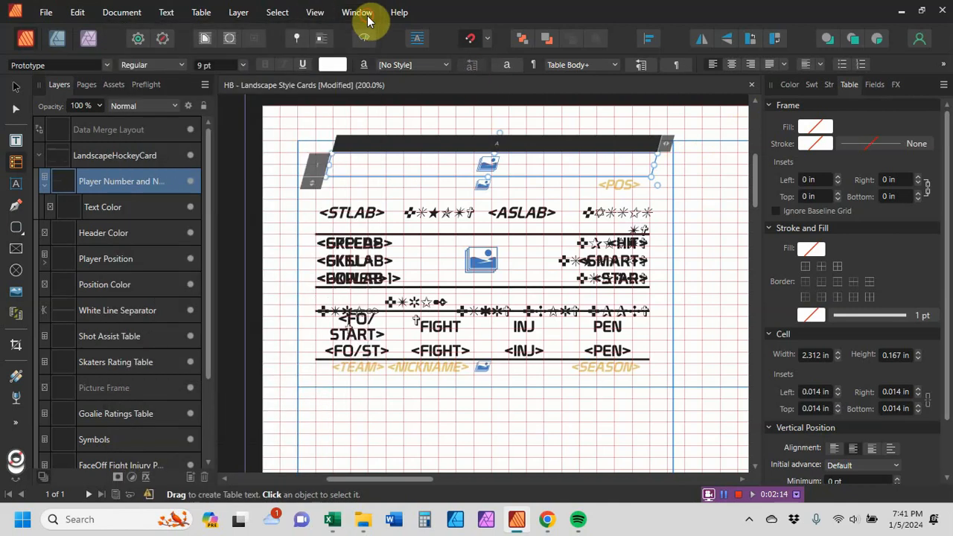
pyautogui.click(356, 13)
pyautogui.click(300, 59)
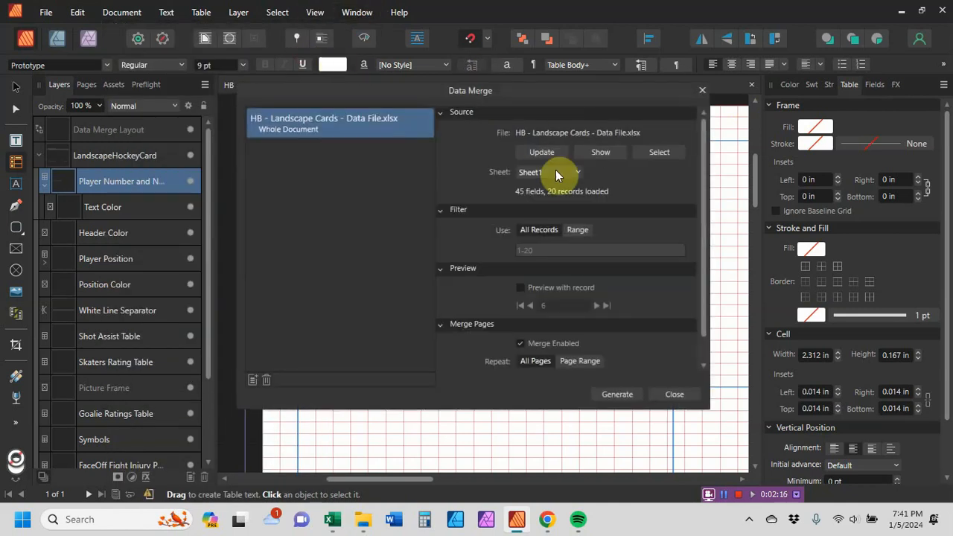
pyautogui.click(524, 287)
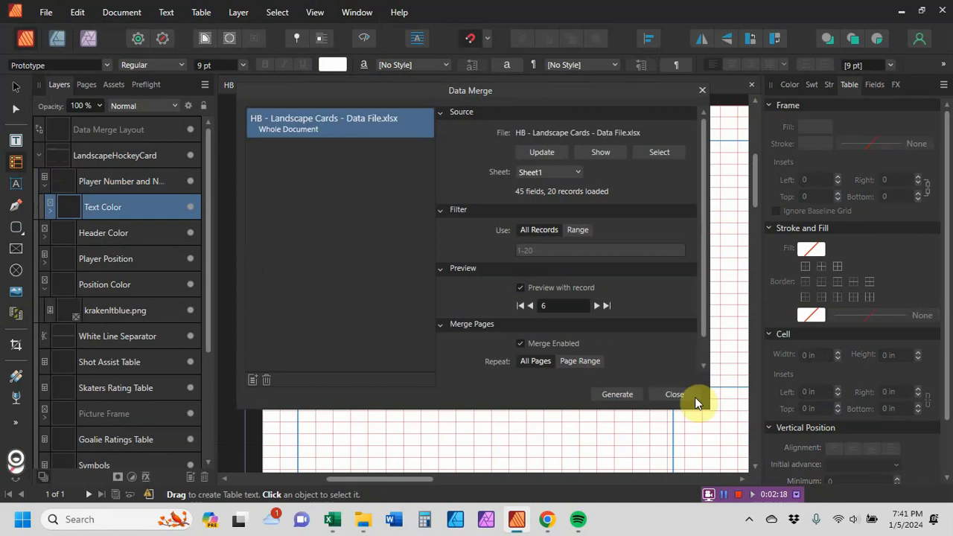
pyautogui.click(674, 394)
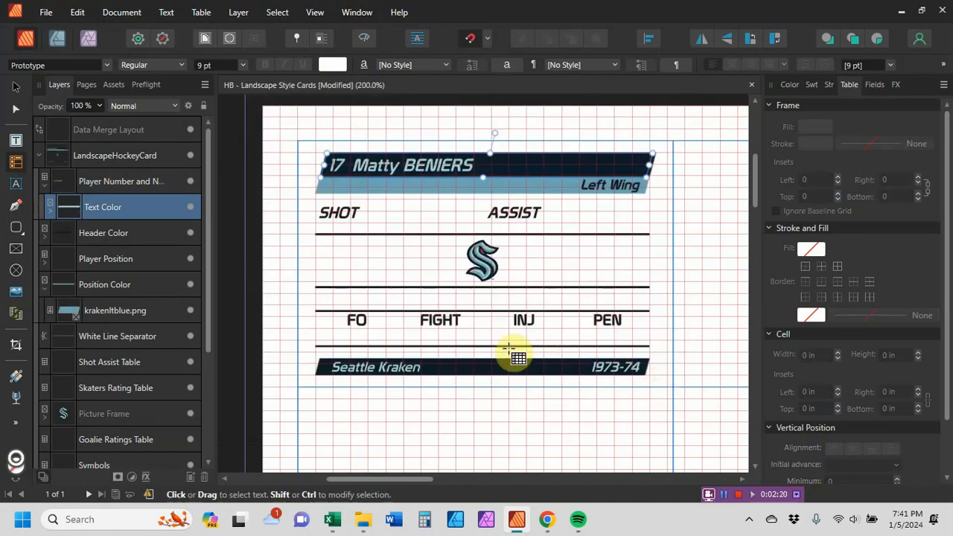
# - Review the data merge fields from NO through PRINT POSITION, including the team logo, header and print image paths
pyautogui.click(874, 84)
pyautogui.scroll(10, 906, 177)
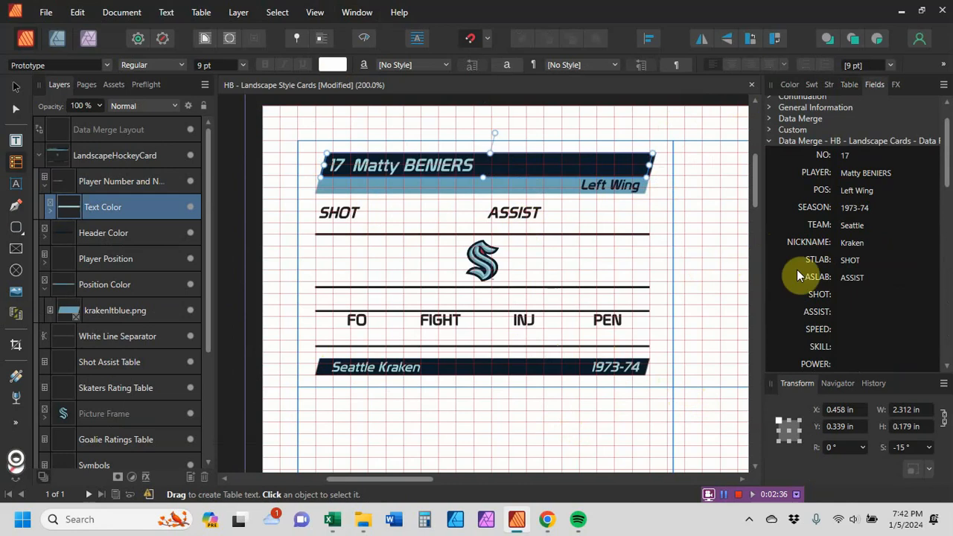
pyautogui.scroll(-5, 844, 257)
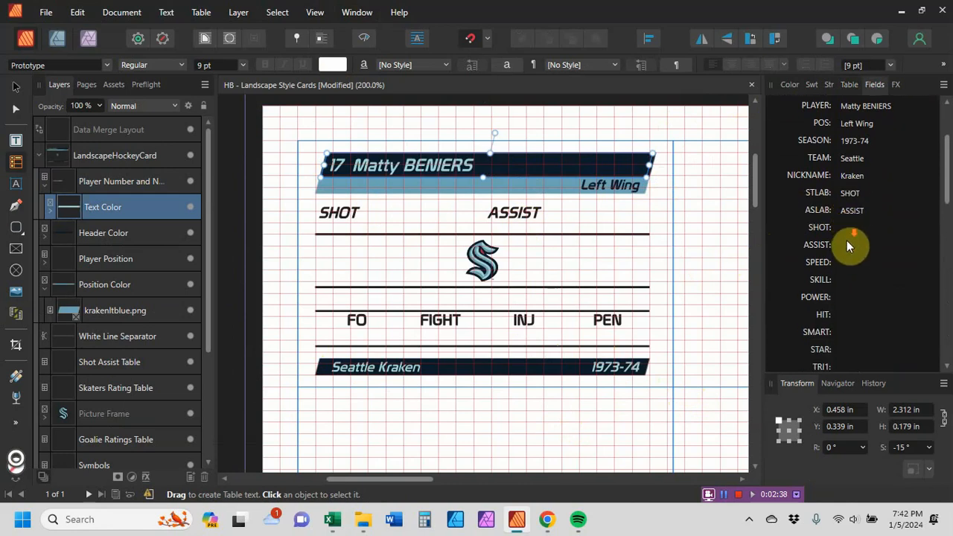
pyautogui.scroll(-5, 846, 246)
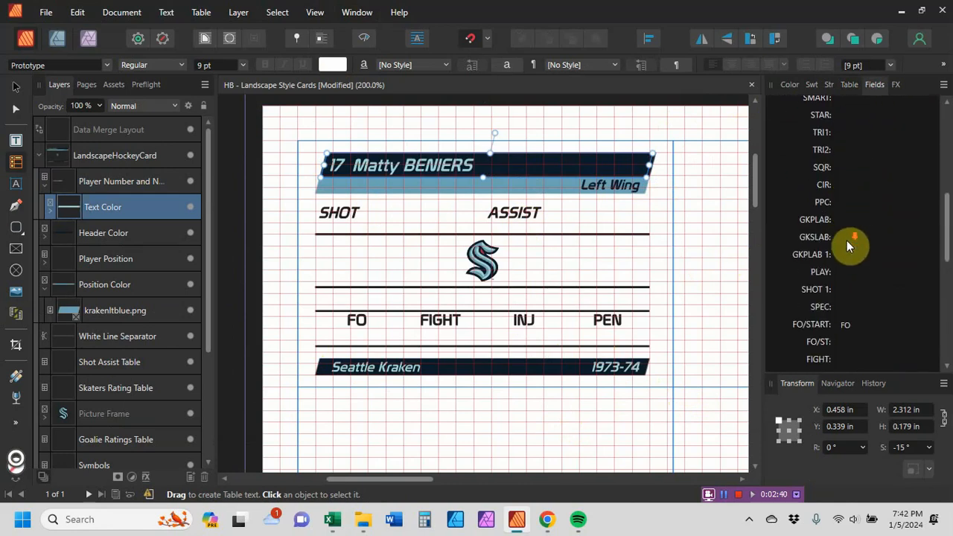
pyautogui.scroll(-2, 847, 246)
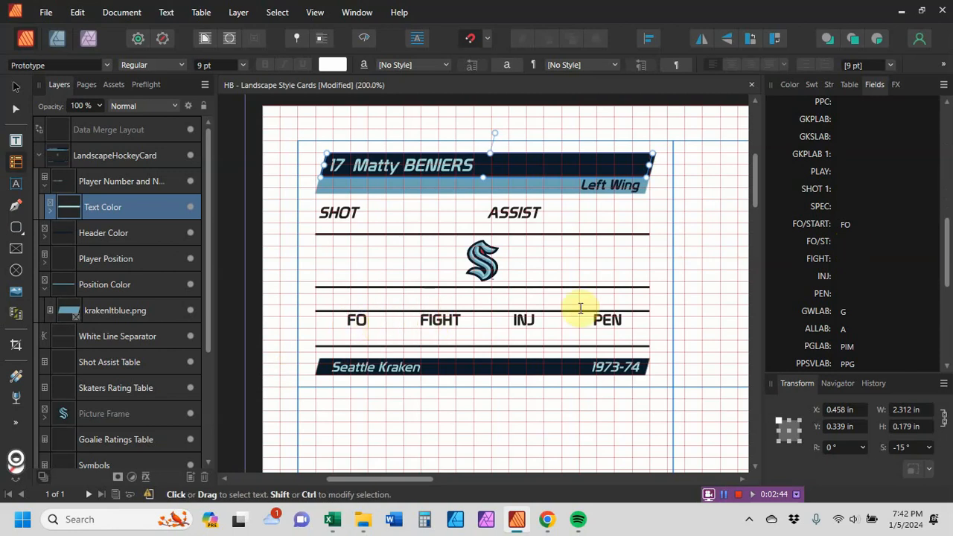
pyautogui.scroll(-2, 851, 291)
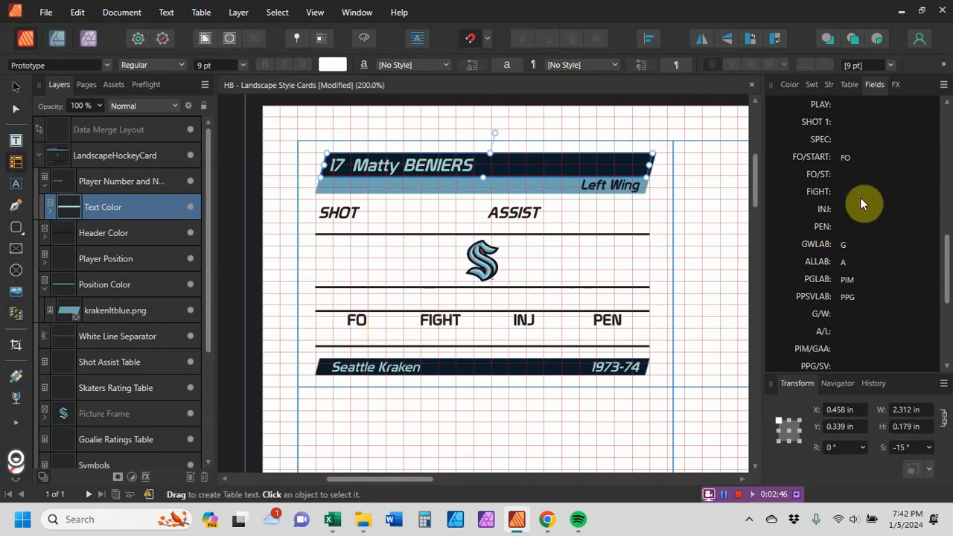
pyautogui.scroll(-6, 848, 308)
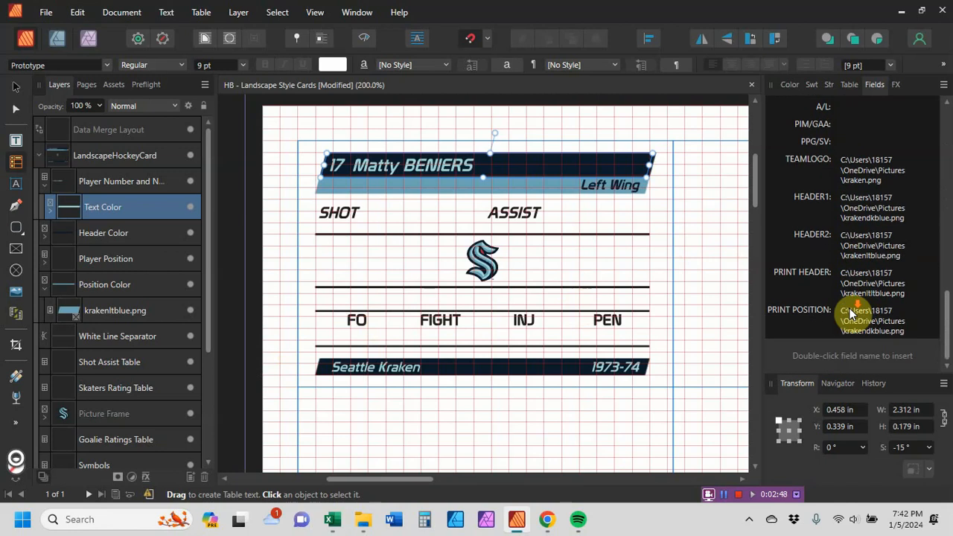
pyautogui.scroll(1, 811, 170)
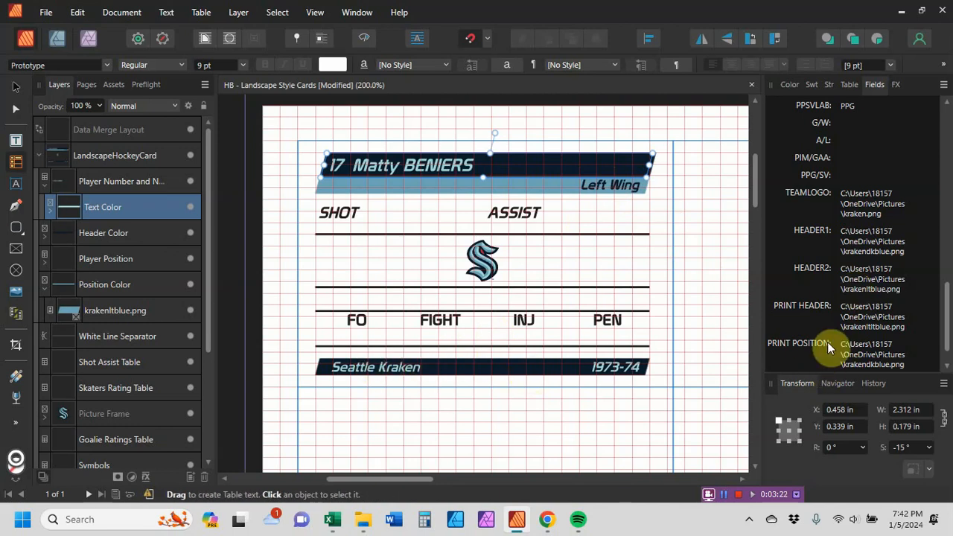
# - Expand the footer's Text Color frame in the layer stack to inspect its nested image
pyautogui.scroll(-3, 128, 374)
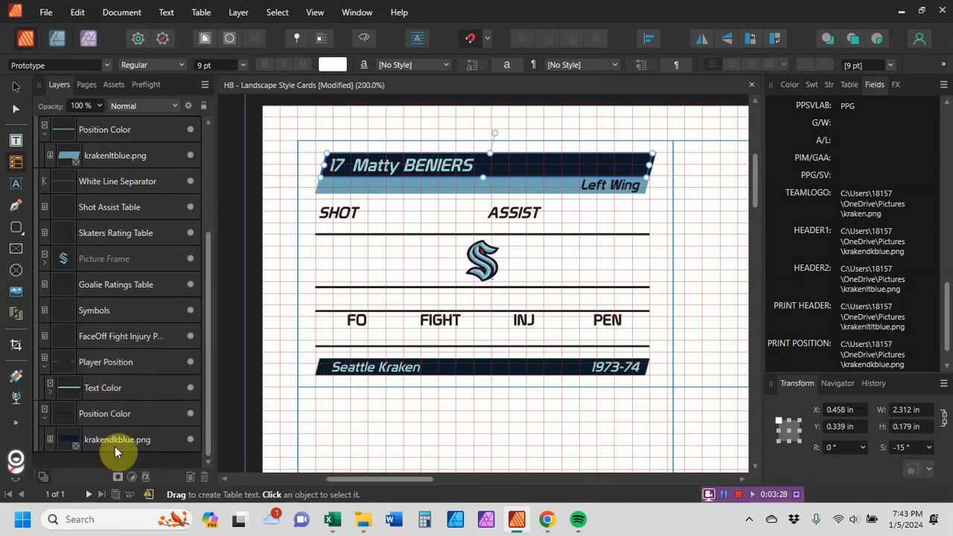
pyautogui.click(51, 393)
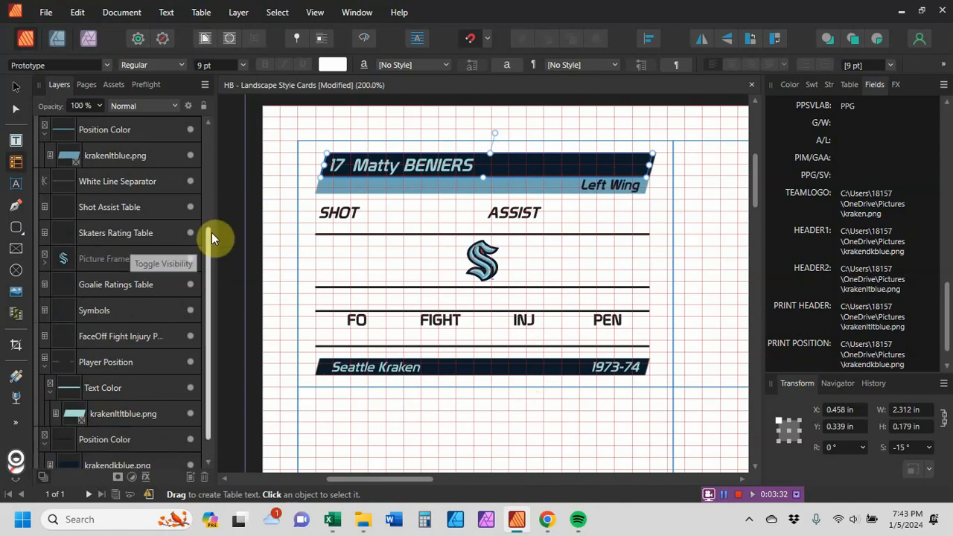
pyautogui.moveTo(208, 244); pyautogui.dragTo(214, 131)
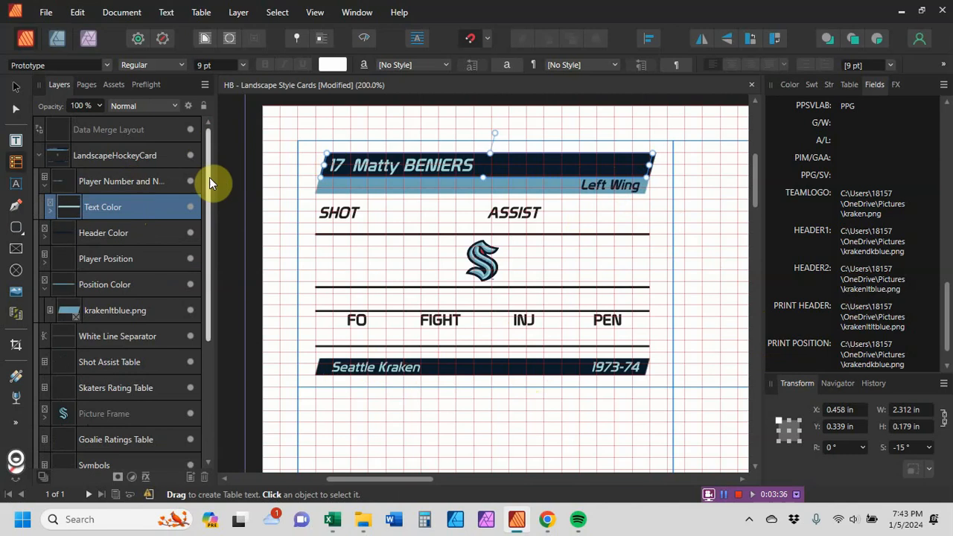
# - Inspect the images nested in the header's Text Color and Header Color frames, collapsing both frames when done
pyautogui.click(135, 179)
pyautogui.click(102, 211)
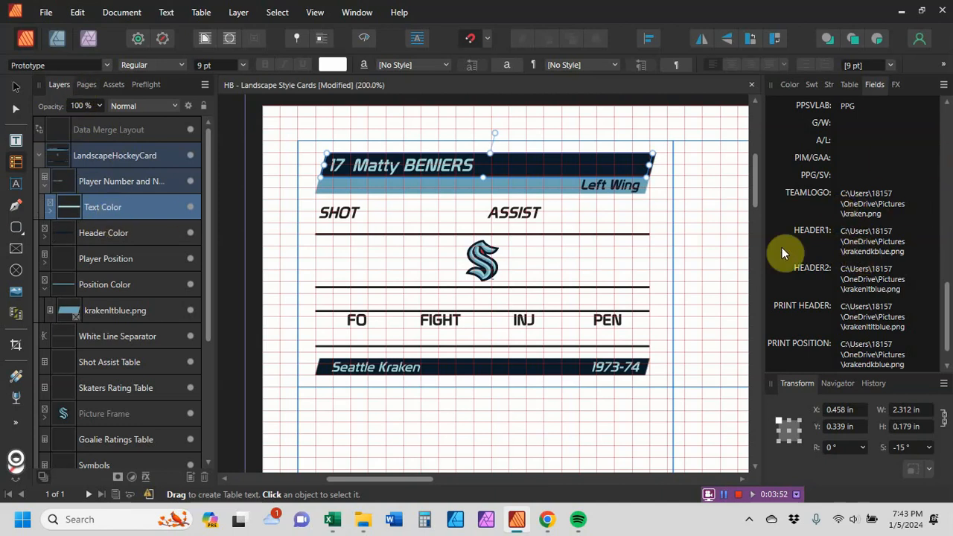
pyautogui.click(56, 210)
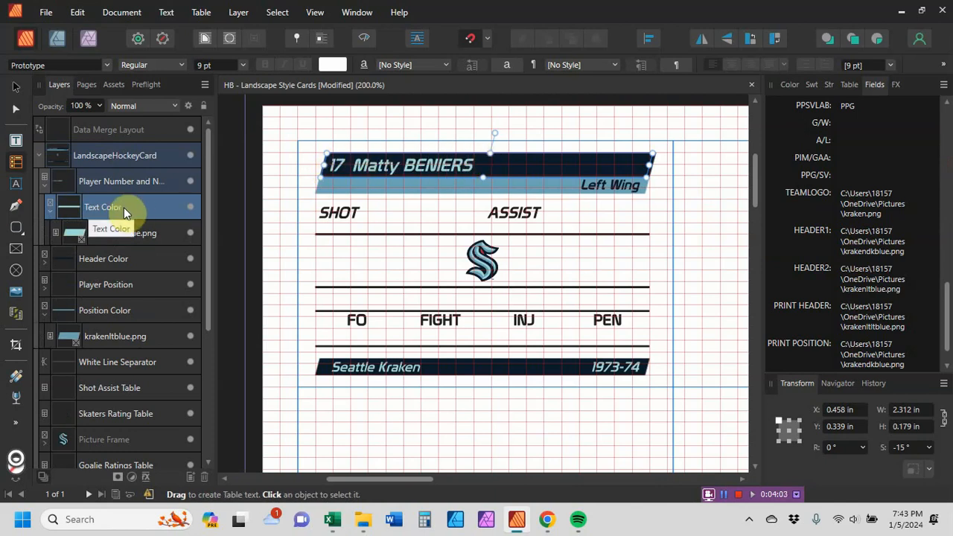
pyautogui.click(42, 260)
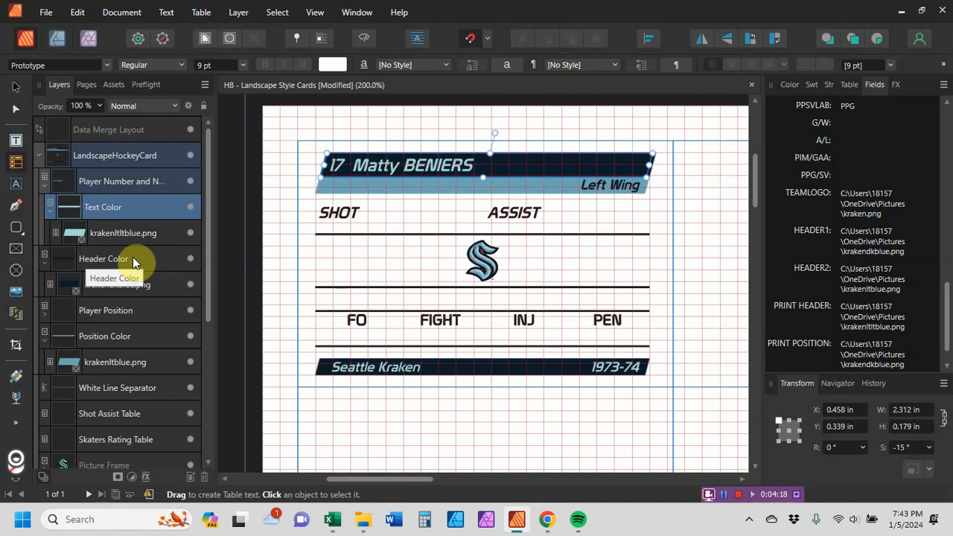
pyautogui.moveTo(133, 257)
pyautogui.mouseDown()
pyautogui.moveTo(119, 189)
pyautogui.moveTo(120, 258)
pyautogui.mouseUp()
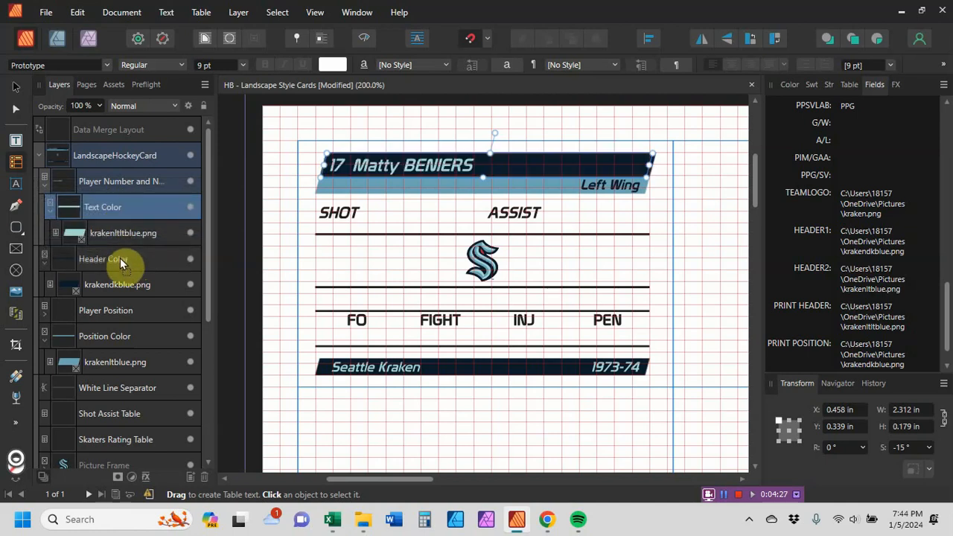
pyautogui.click(122, 180)
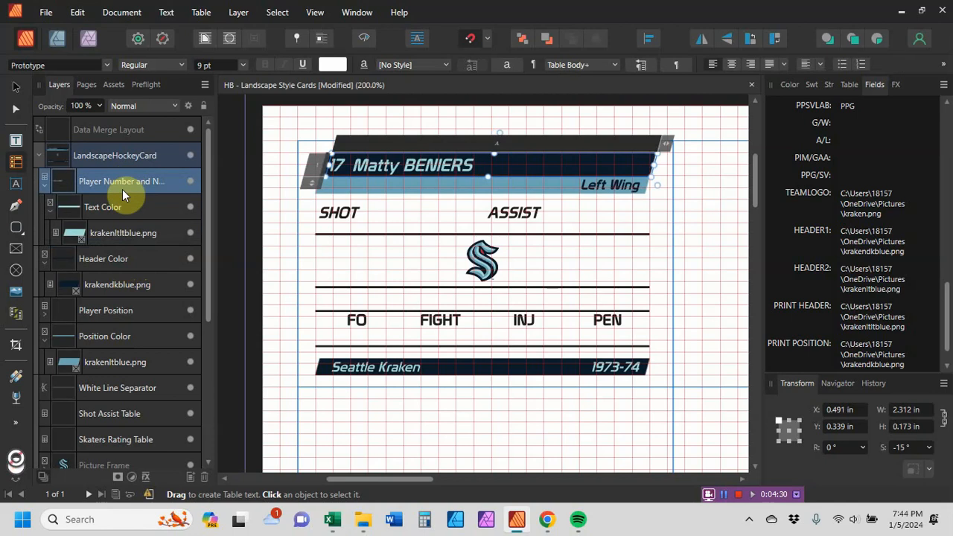
pyautogui.click(121, 214)
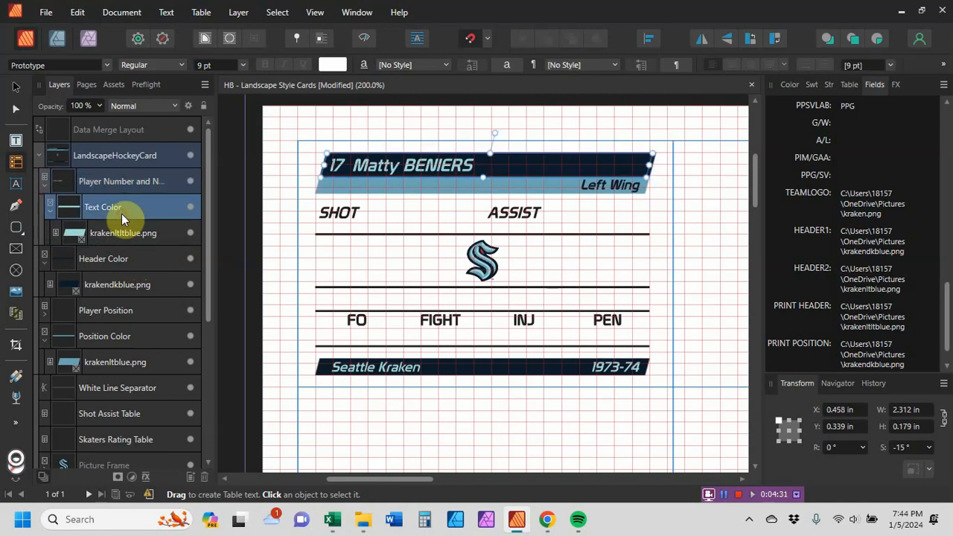
pyautogui.click(50, 213)
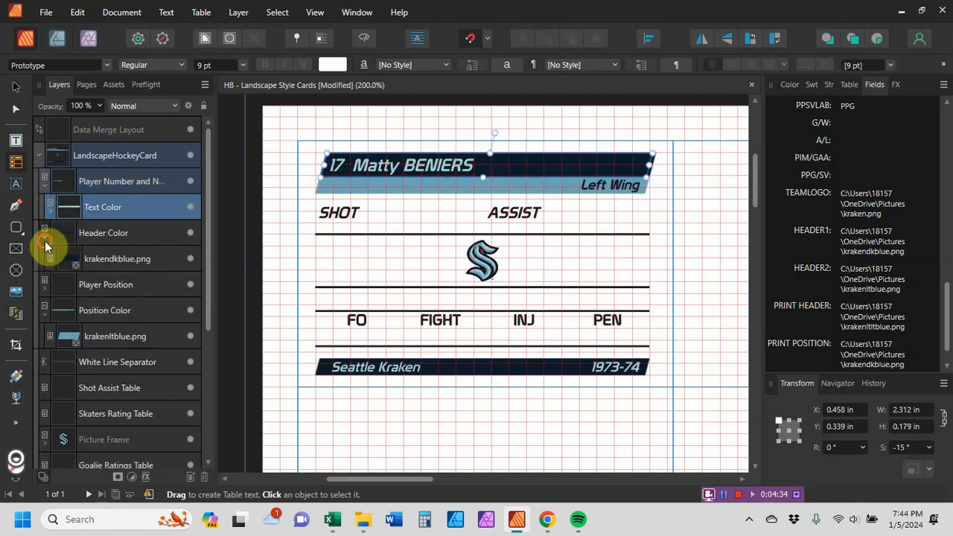
pyautogui.click(46, 240)
# - Move the Text Color frame out of the Player Number and Name table and nest it back inside that table
pyautogui.moveTo(96, 237); pyautogui.dragTo(88, 199)
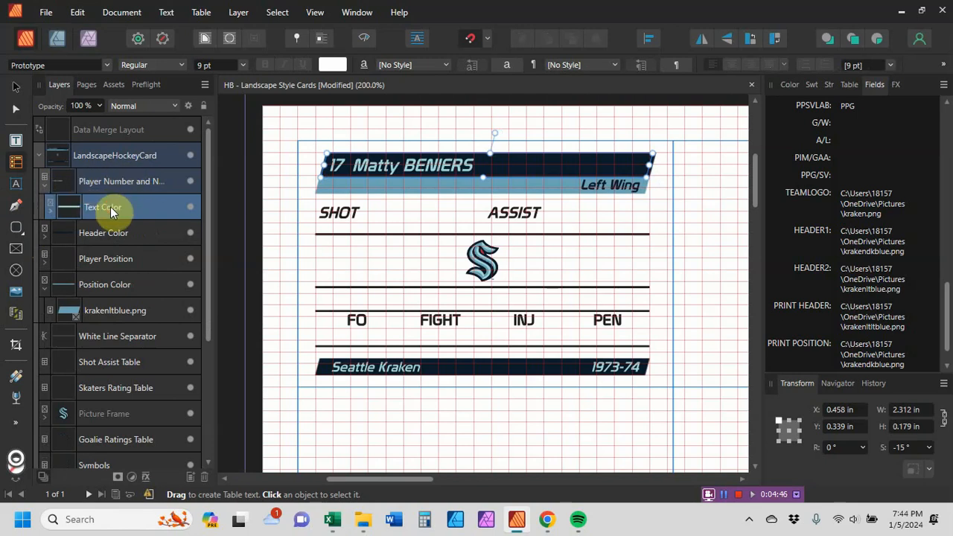
pyautogui.moveTo(111, 208); pyautogui.dragTo(107, 271)
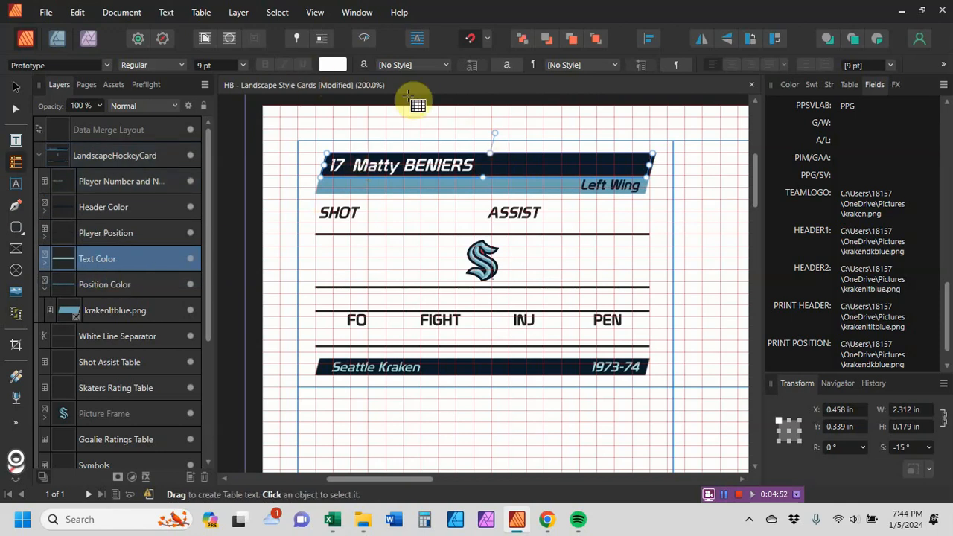
pyautogui.moveTo(115, 260); pyautogui.dragTo(114, 186)
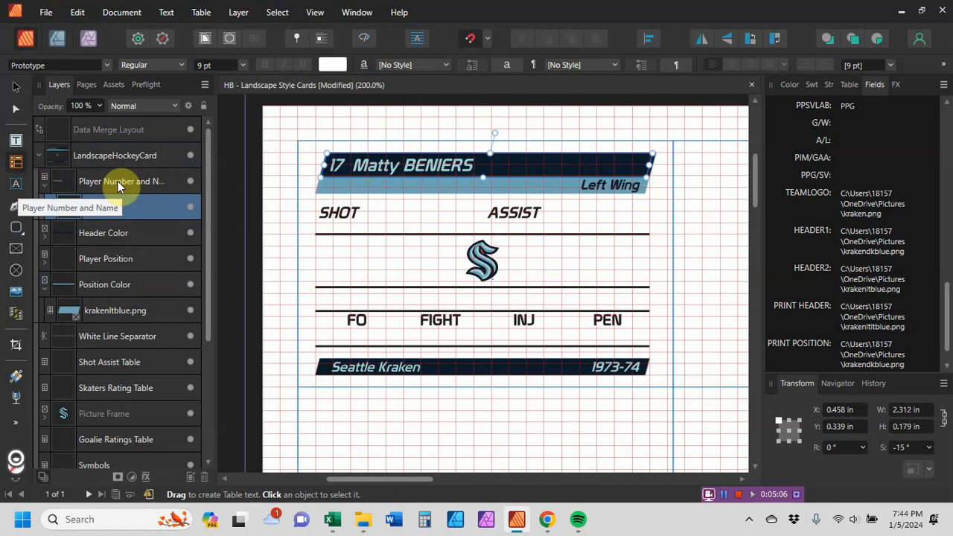
# - Move the Text Color frame out of the Player Position table and nest it back inside that table
pyautogui.click(43, 265)
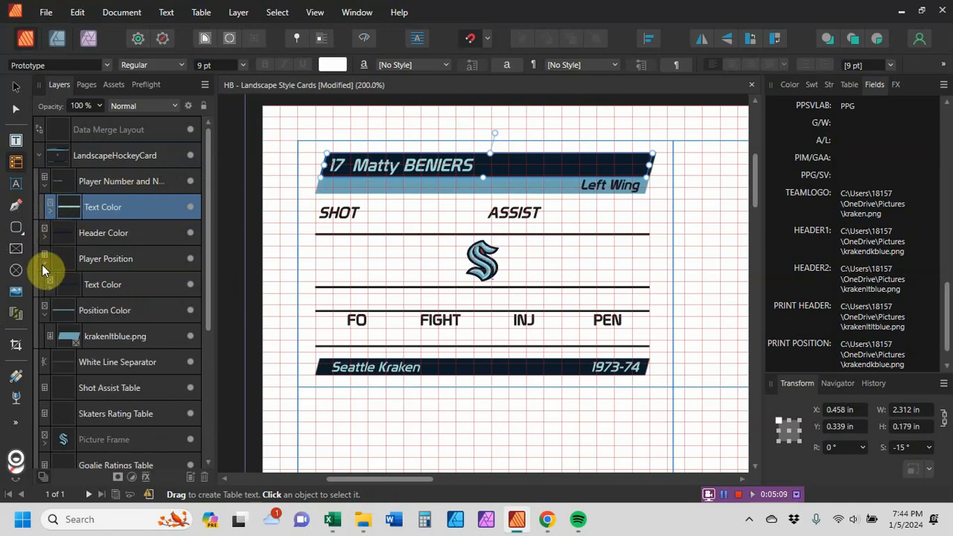
pyautogui.click(98, 285)
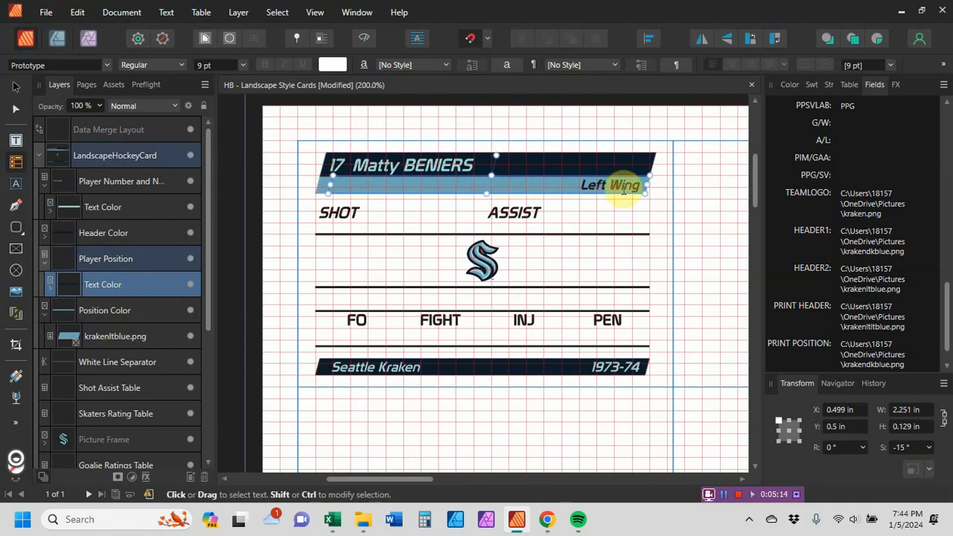
pyautogui.moveTo(125, 285); pyautogui.dragTo(121, 321)
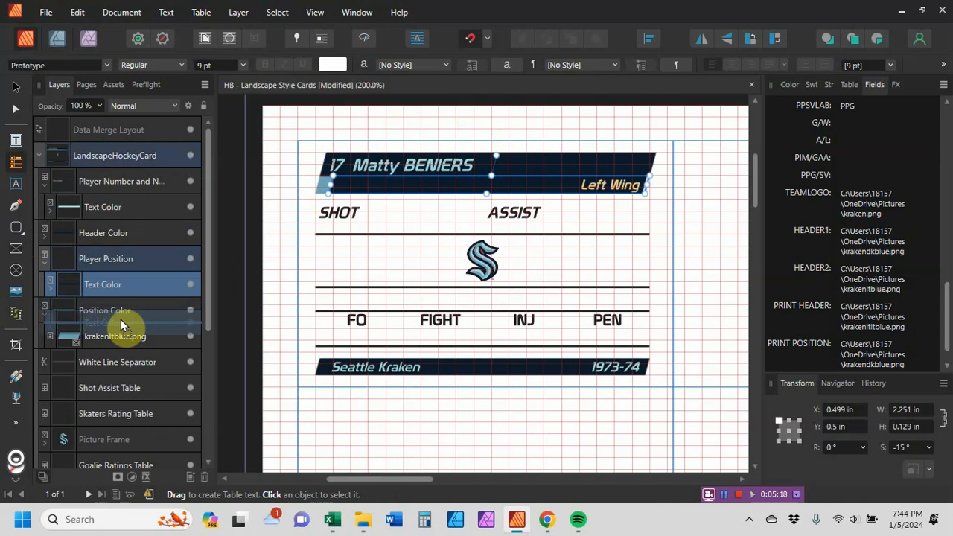
pyautogui.moveTo(120, 320); pyautogui.dragTo(121, 318)
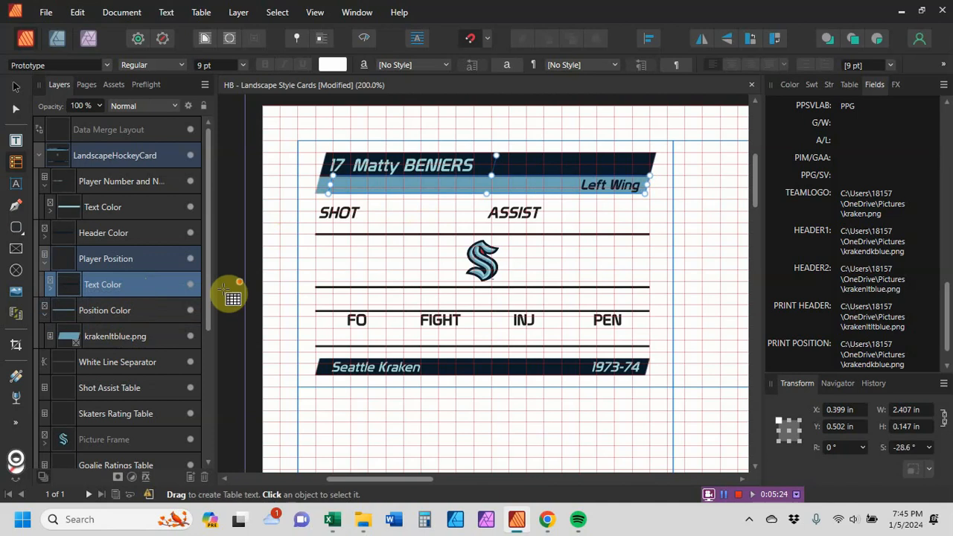
pyautogui.moveTo(103, 284); pyautogui.dragTo(86, 262)
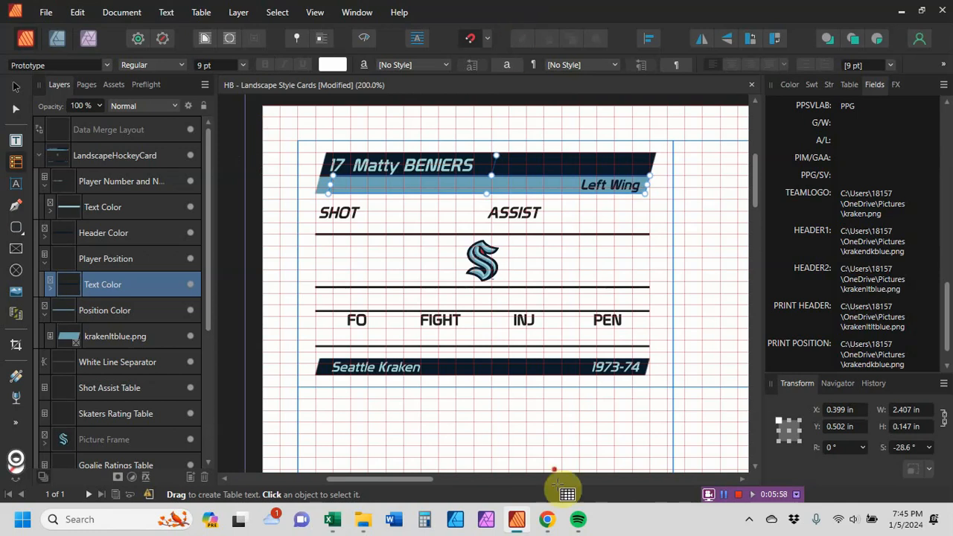
# - Switch to Chrome and open the Hartford Whalers 1979/80 - 1991/92 primary logo page on sportslogos.net
pyautogui.click(549, 525)
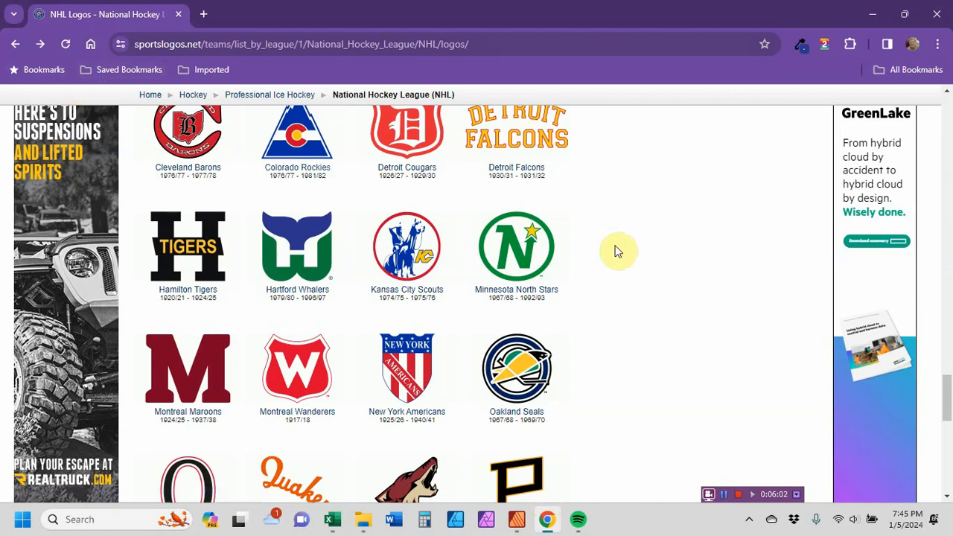
pyautogui.click(295, 259)
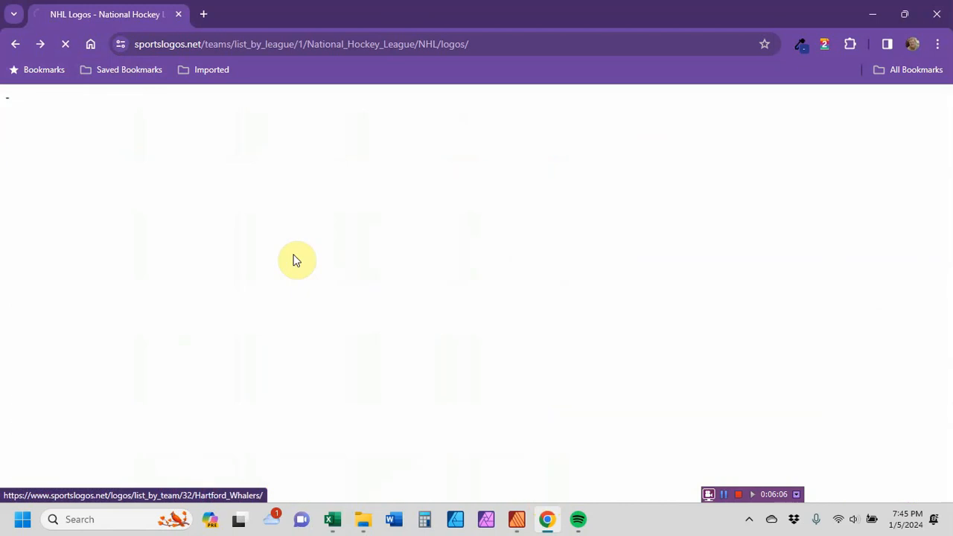
pyautogui.scroll(-3, 469, 249)
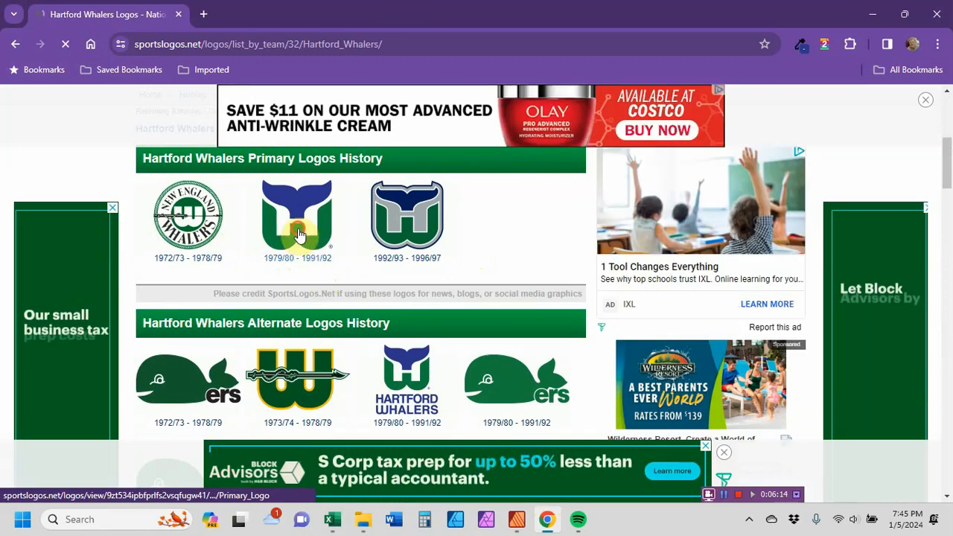
pyautogui.click(297, 235)
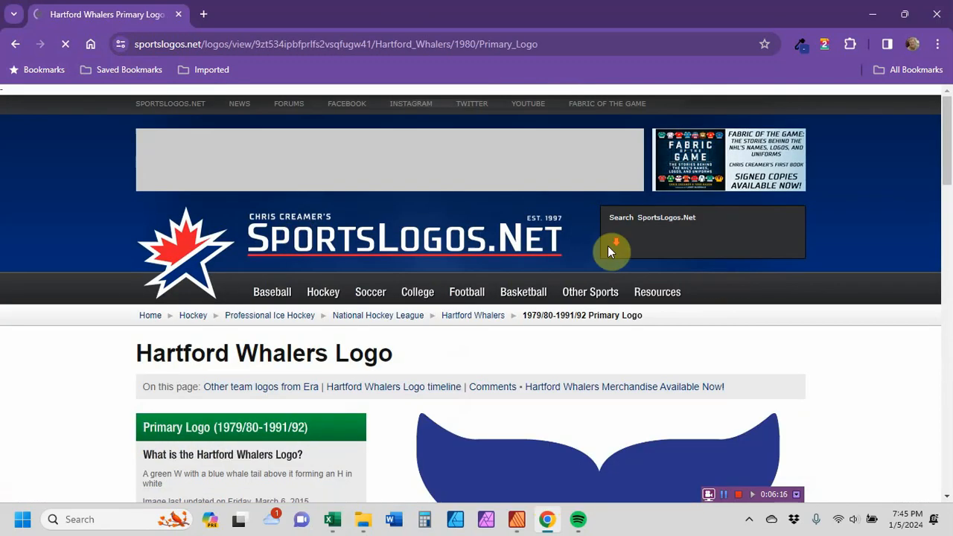
# - Save the large Hartford Whalers logo image to the Pictures folder as a PNG named whalers
pyautogui.scroll(-5, 607, 246)
pyautogui.scroll(2, 606, 245)
pyautogui.rightClick(599, 246)
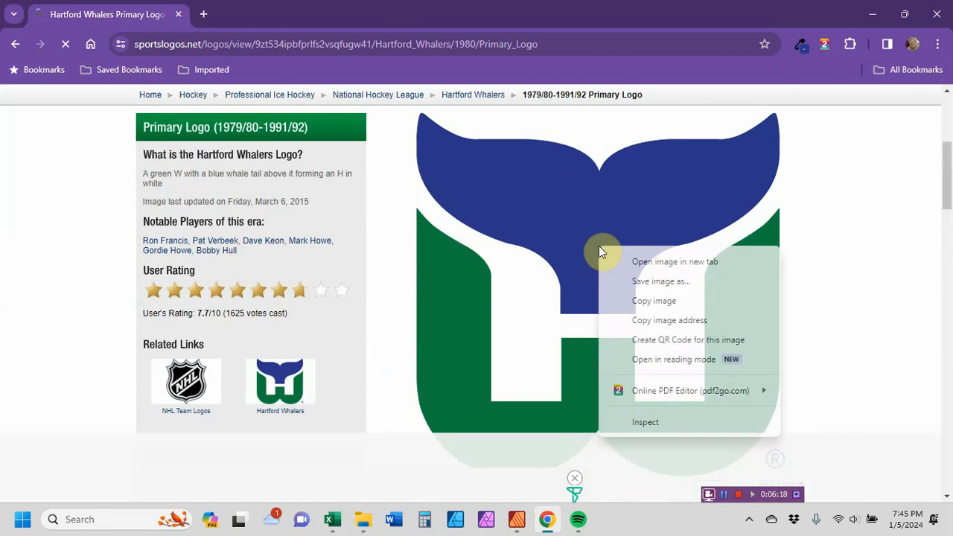
pyautogui.click(652, 282)
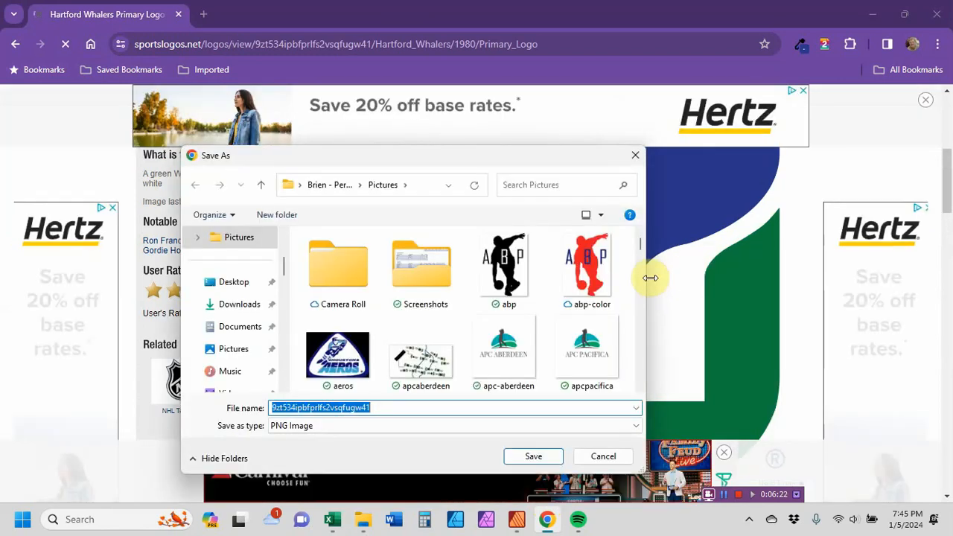
pyautogui.write('whalers')
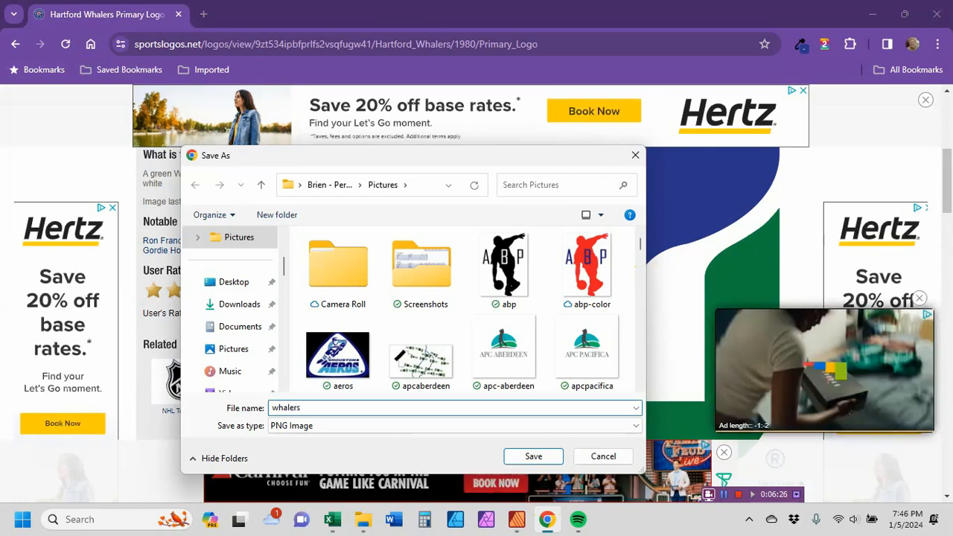
pyautogui.press('Return')
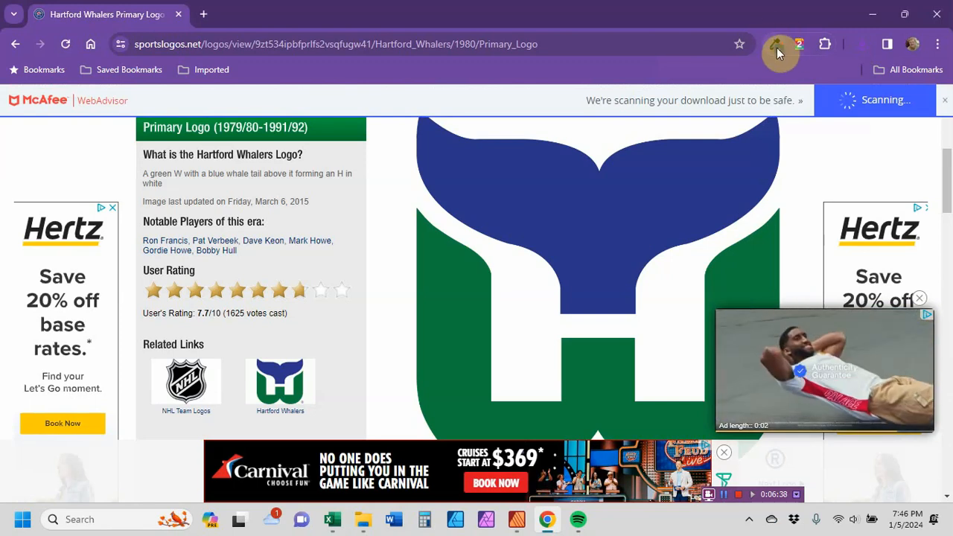
# - Sample the blue of the logo's whale tail with the page color picker and copy its hex code
pyautogui.click(776, 47)
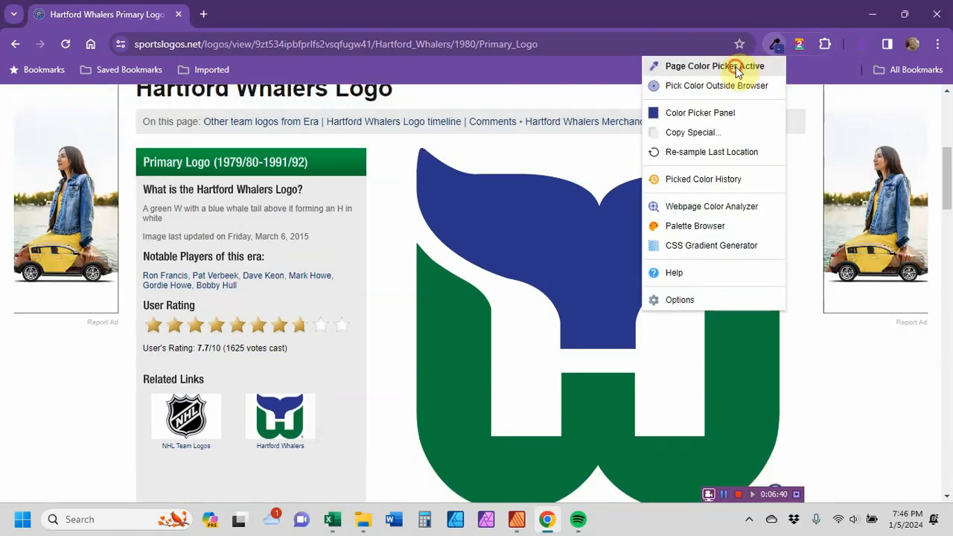
pyautogui.click(737, 66)
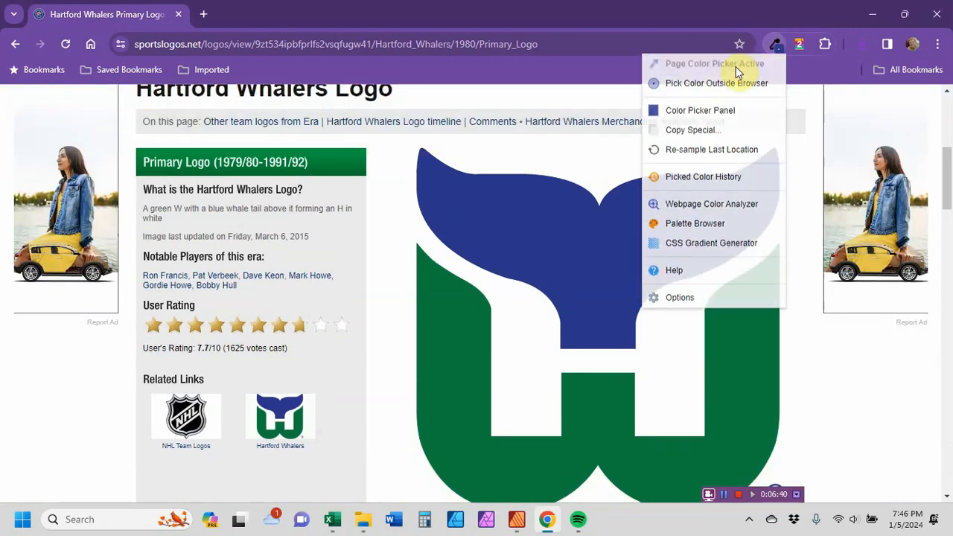
pyautogui.click(592, 237)
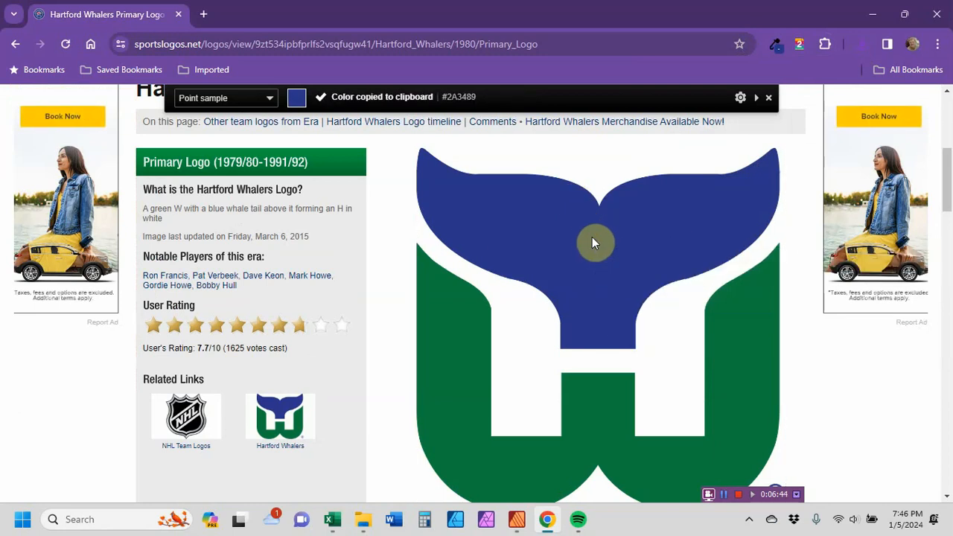
pyautogui.click(777, 46)
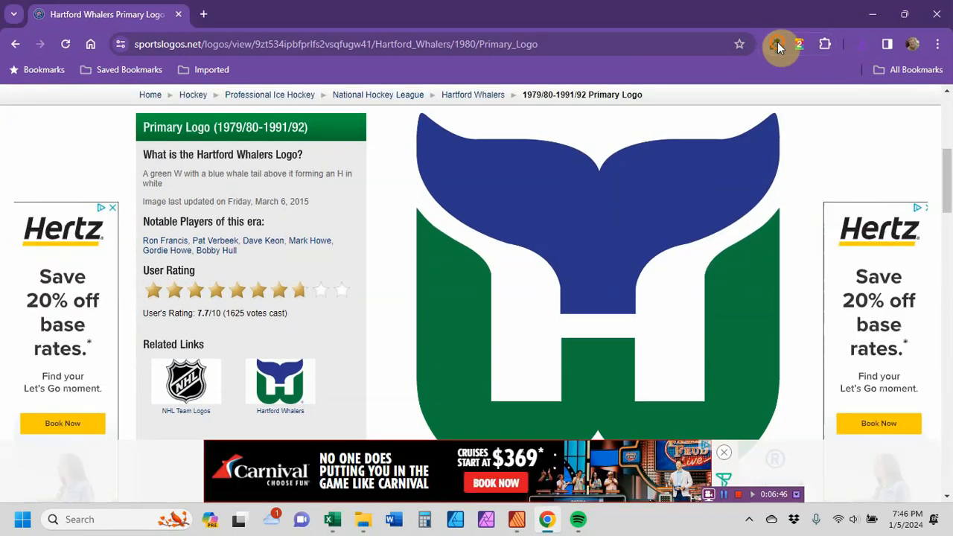
pyautogui.click(701, 112)
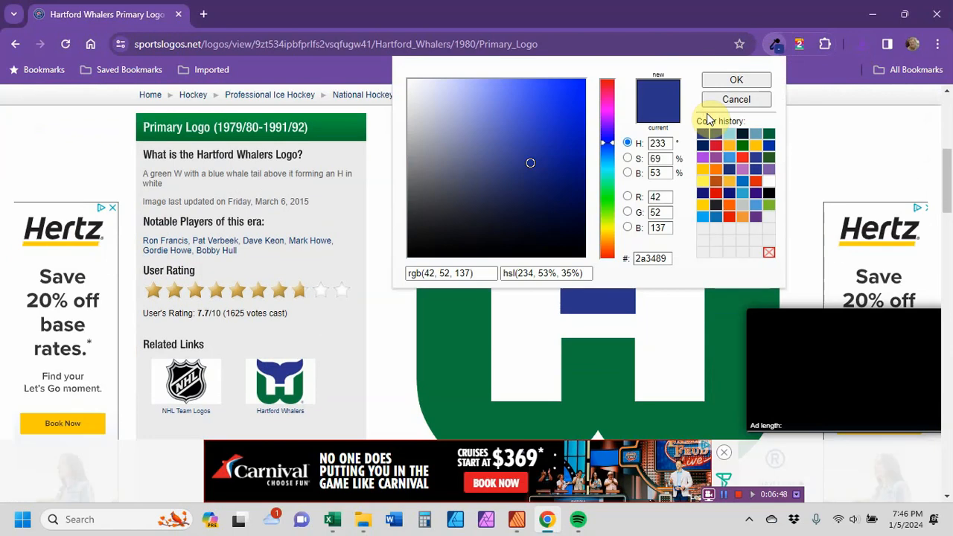
pyautogui.moveTo(668, 259); pyautogui.dragTo(630, 260)
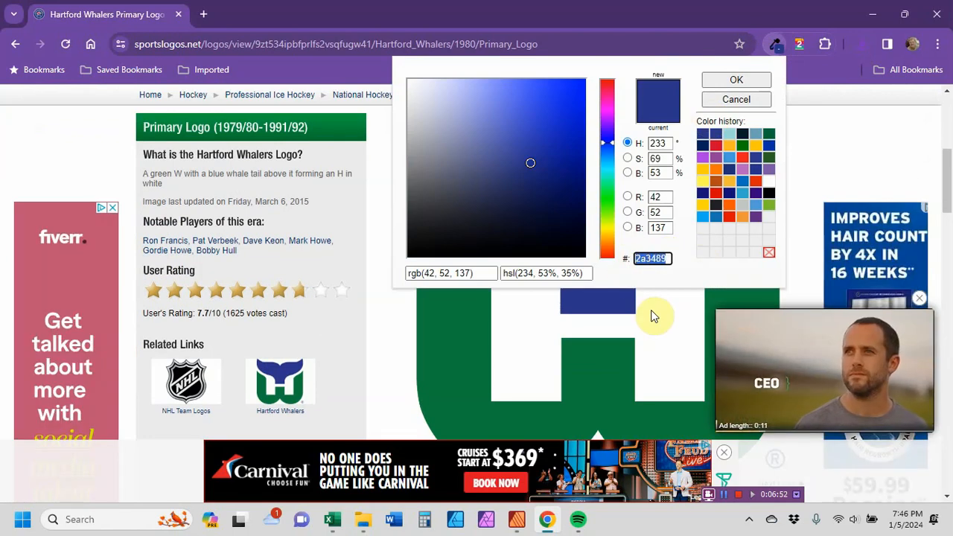
# - Switch to the Color Code Creator workbook in Excel and fill the merged block at B3 with the custom color #2a3489
pyautogui.click(344, 521)
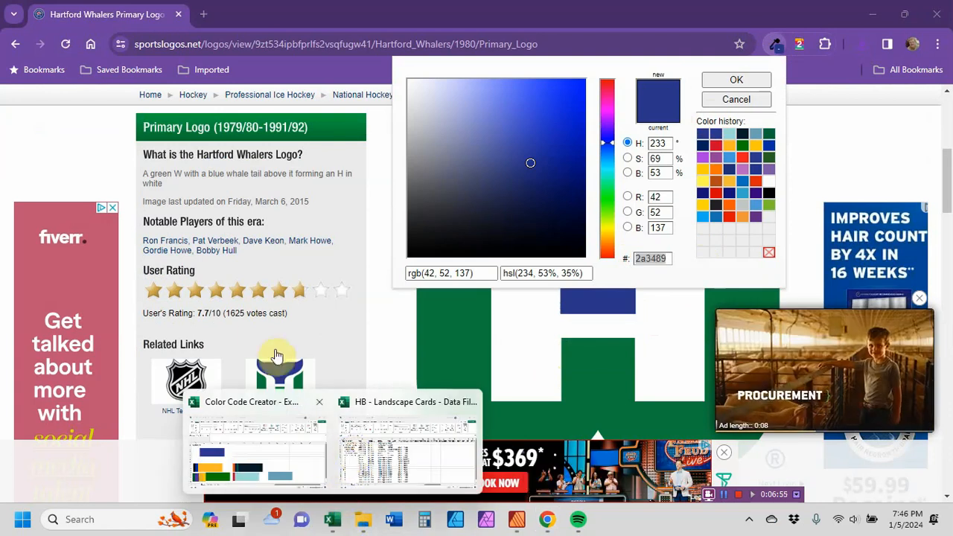
pyautogui.click(279, 455)
pyautogui.click(131, 250)
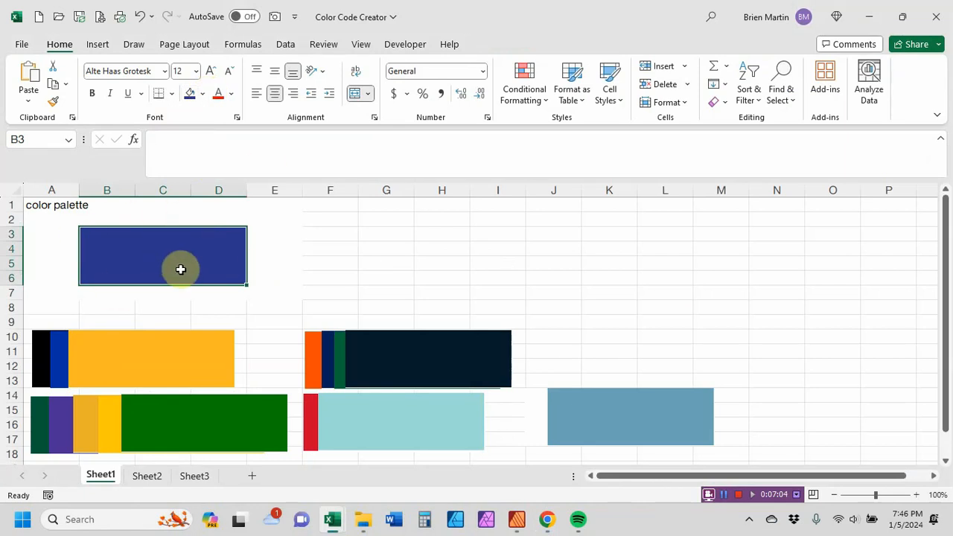
pyautogui.click(202, 93)
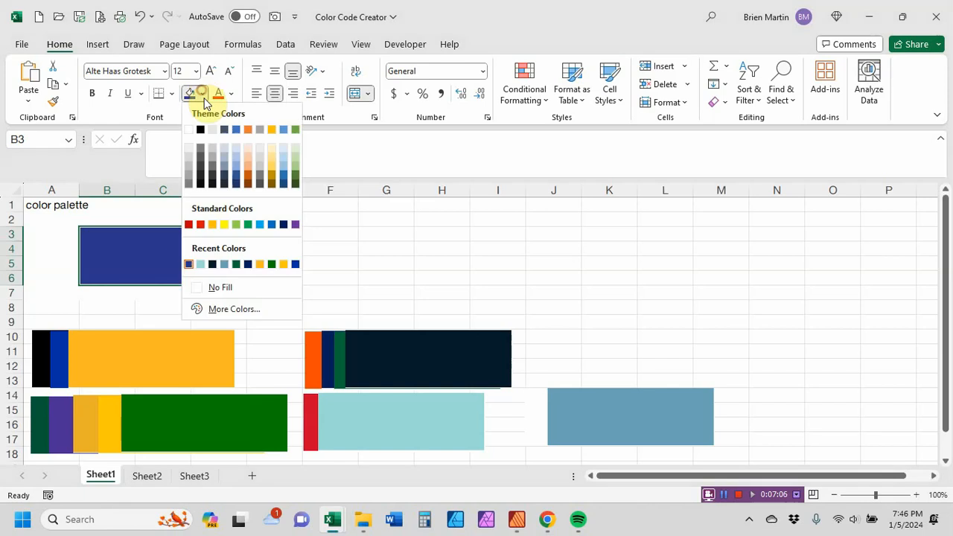
pyautogui.click(231, 313)
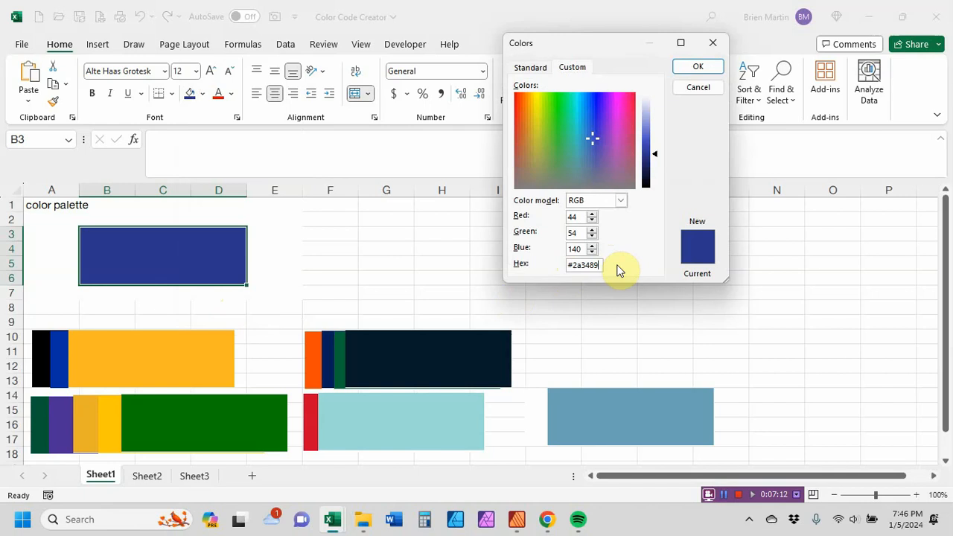
pyautogui.press('Return')
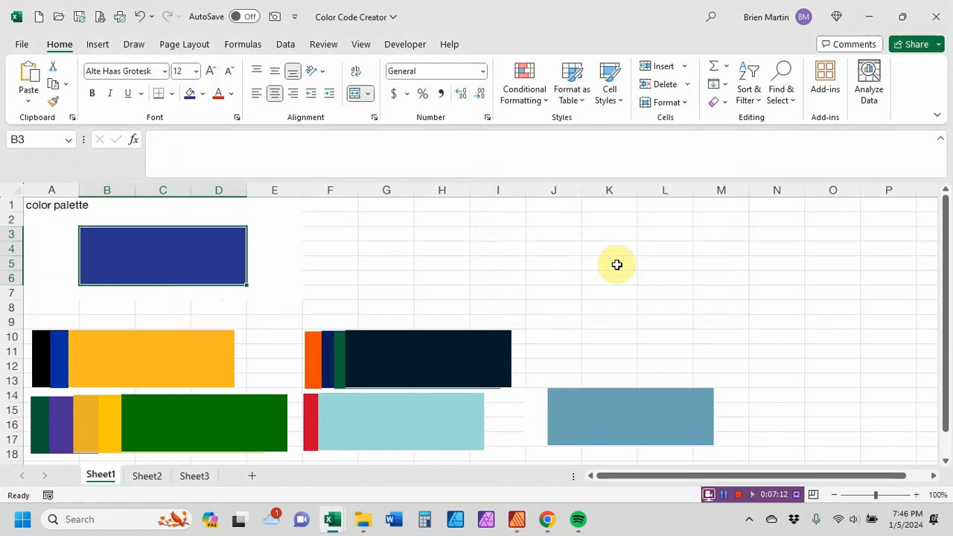
# - Copy the blue merged block at B3 and paste it as a picture at cell J3
pyautogui.rightClick(178, 251)
pyautogui.click(141, 254)
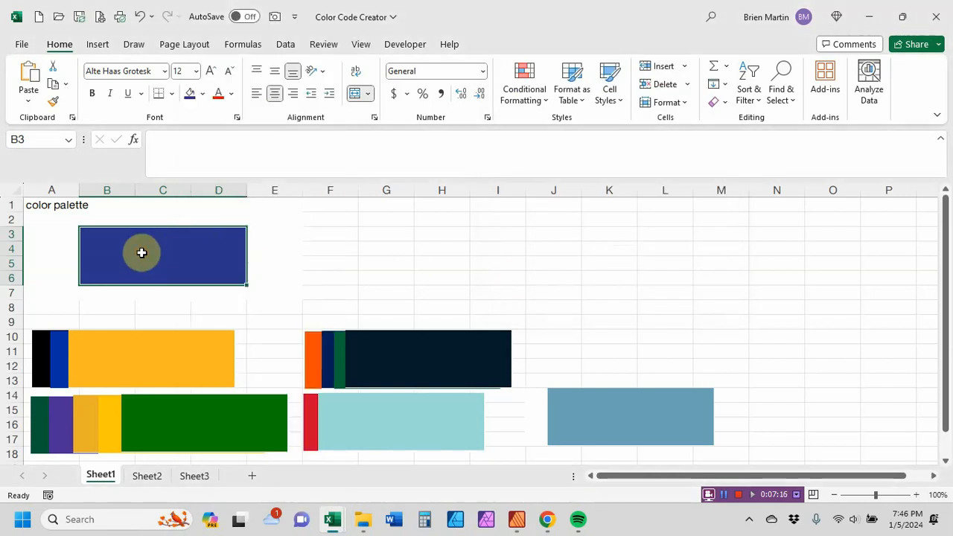
pyautogui.hotkey('ctrl', 'c')
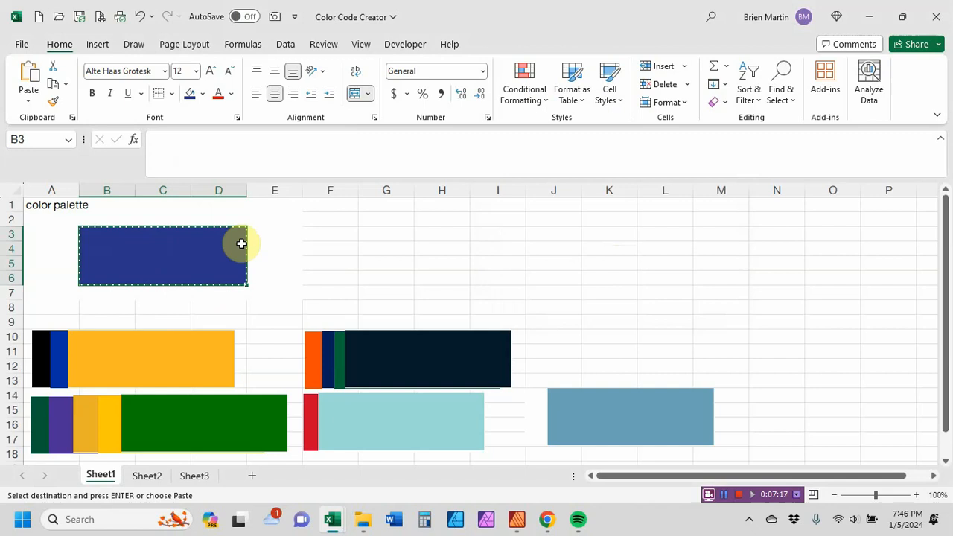
pyautogui.click(548, 233)
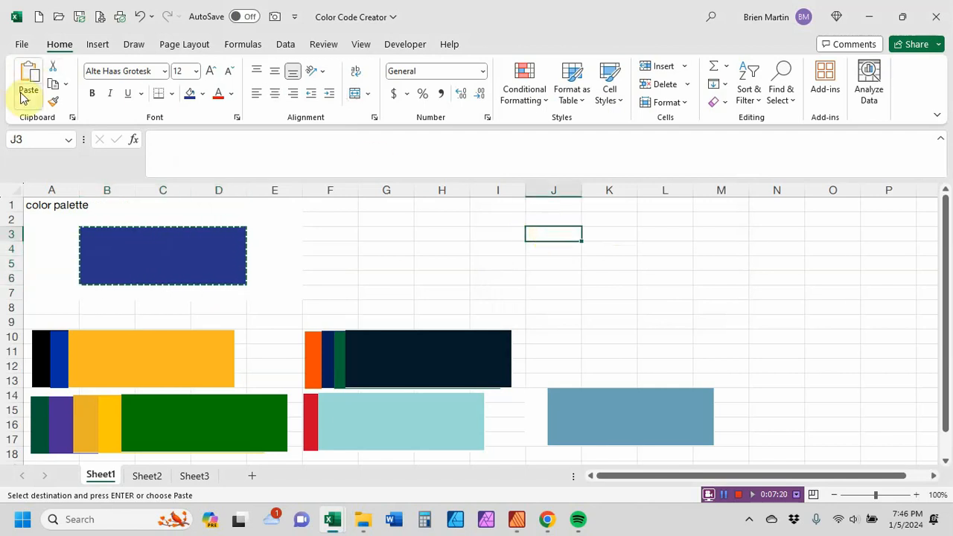
pyautogui.click(23, 95)
pyautogui.click(69, 249)
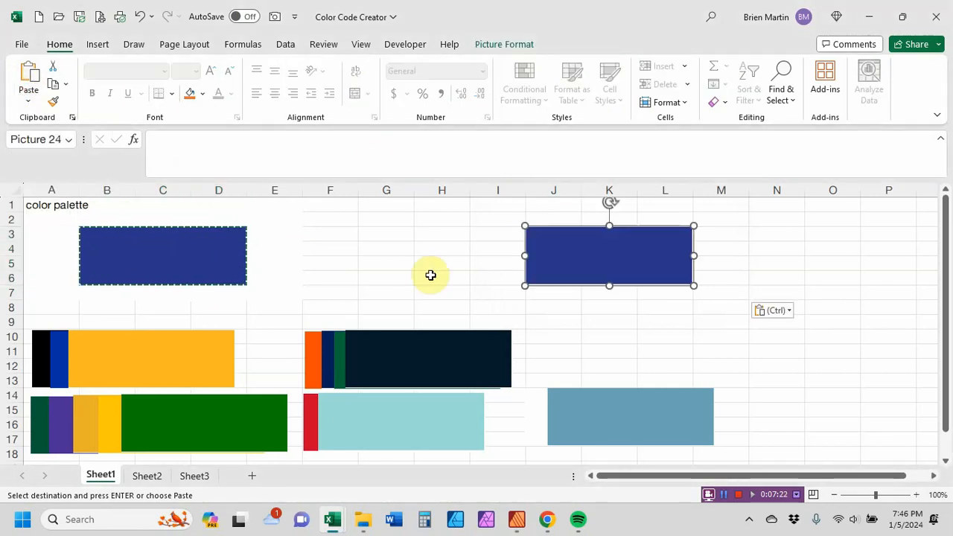
# - Save the pasted blue picture to the Pictures folder as a PNG named whalerblue and end copy mode
pyautogui.rightClick(592, 267)
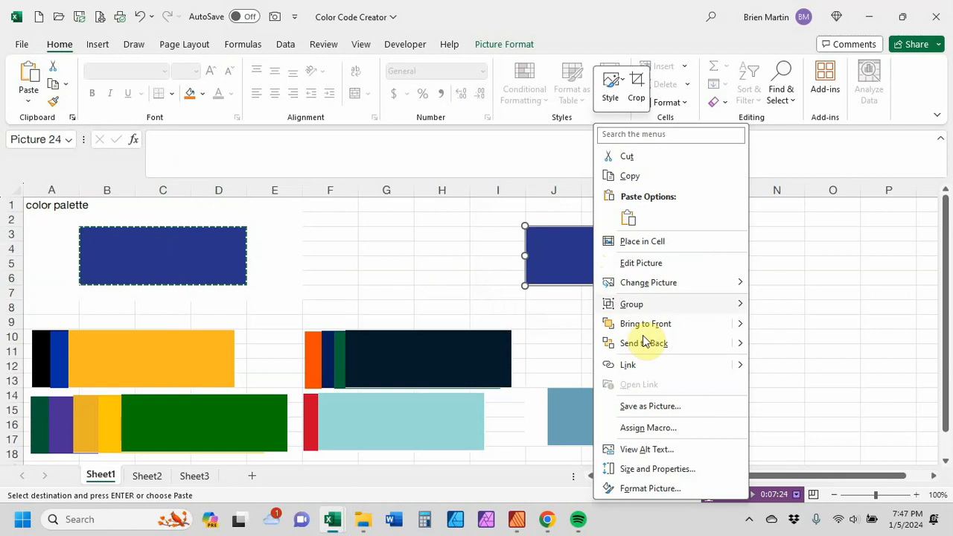
pyautogui.click(639, 407)
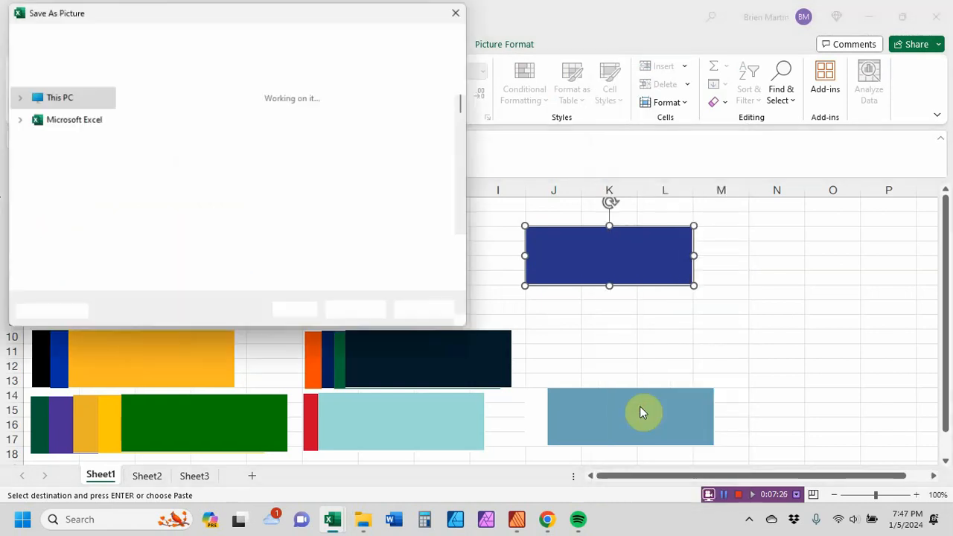
pyautogui.write('wha')
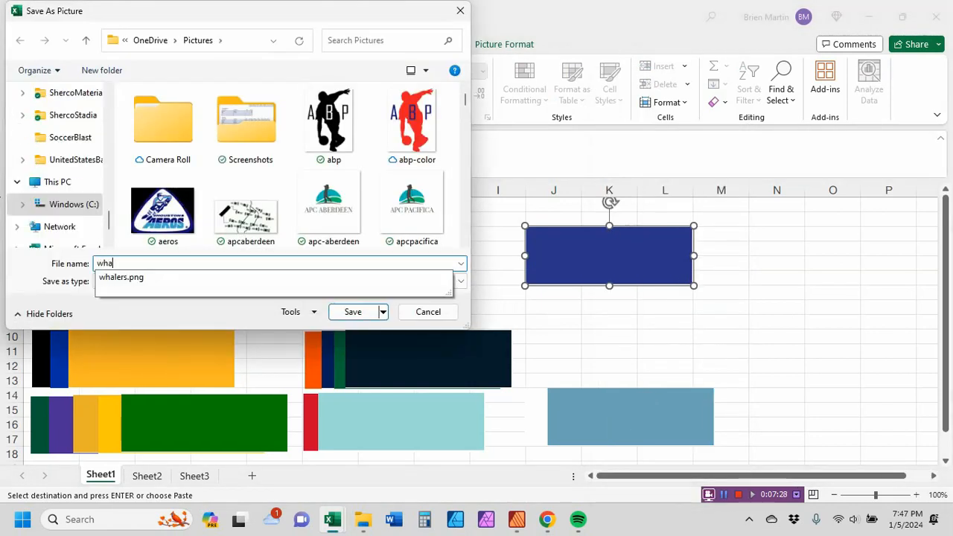
pyautogui.write('lerblue')
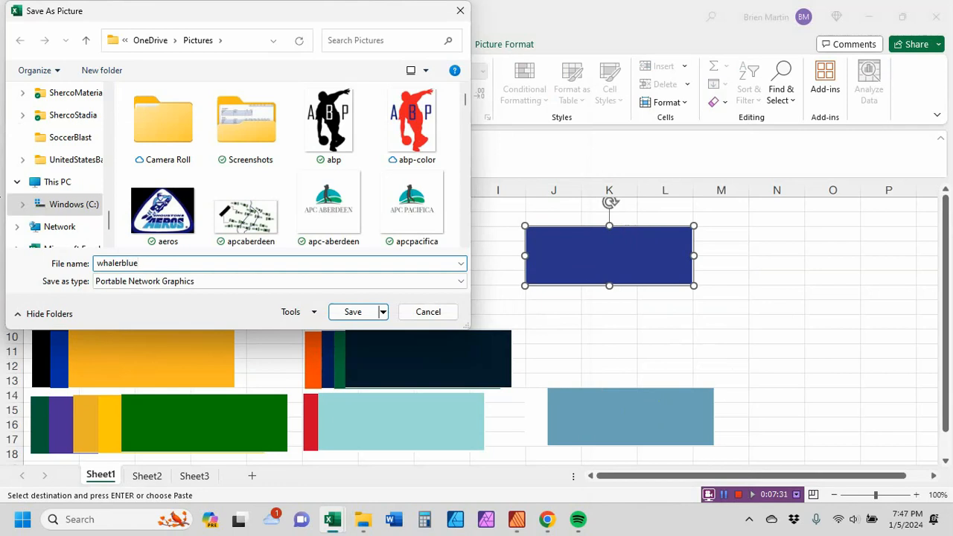
pyautogui.press('Return')
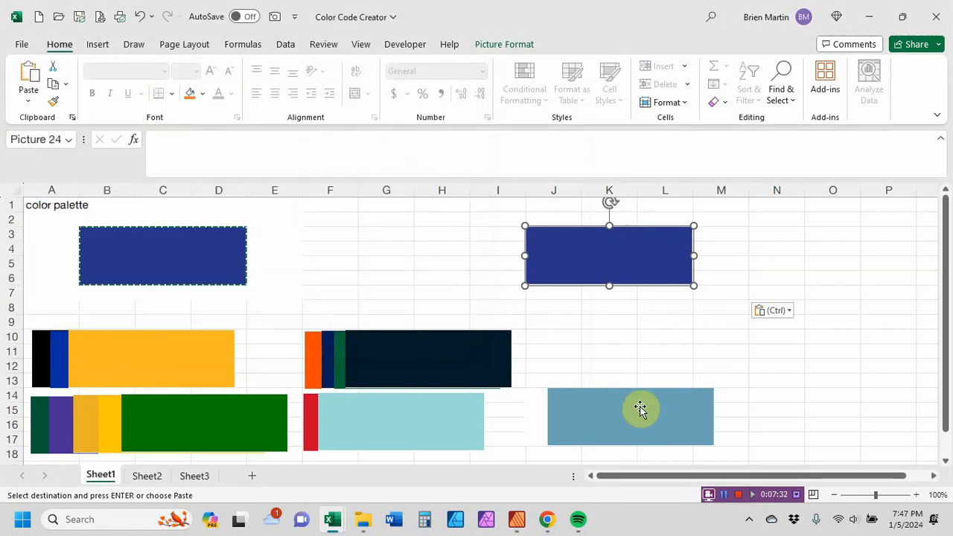
pyautogui.press('Escape')
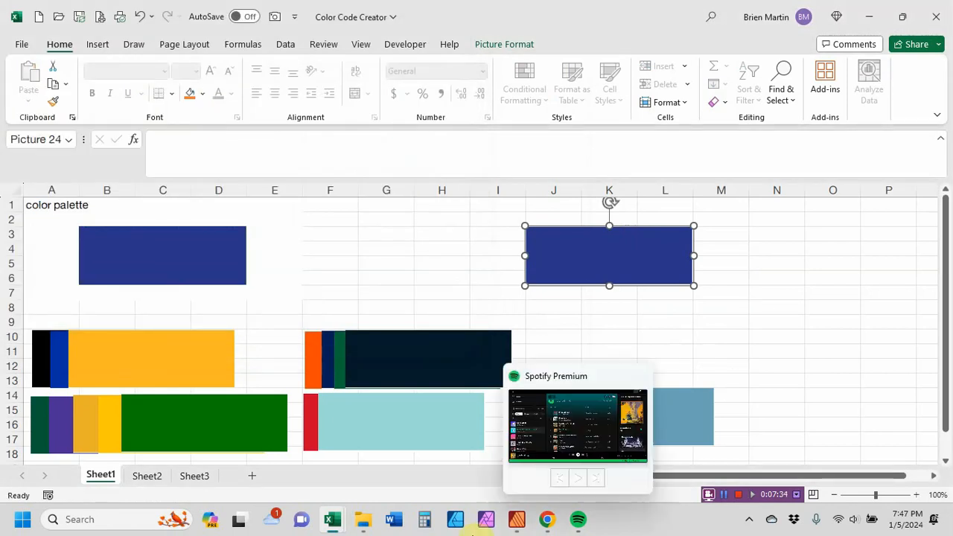
# - Switch to Chrome, sample the green of the Hartford Whalers logo with the page color picker and copy its hex code
pyautogui.click(548, 519)
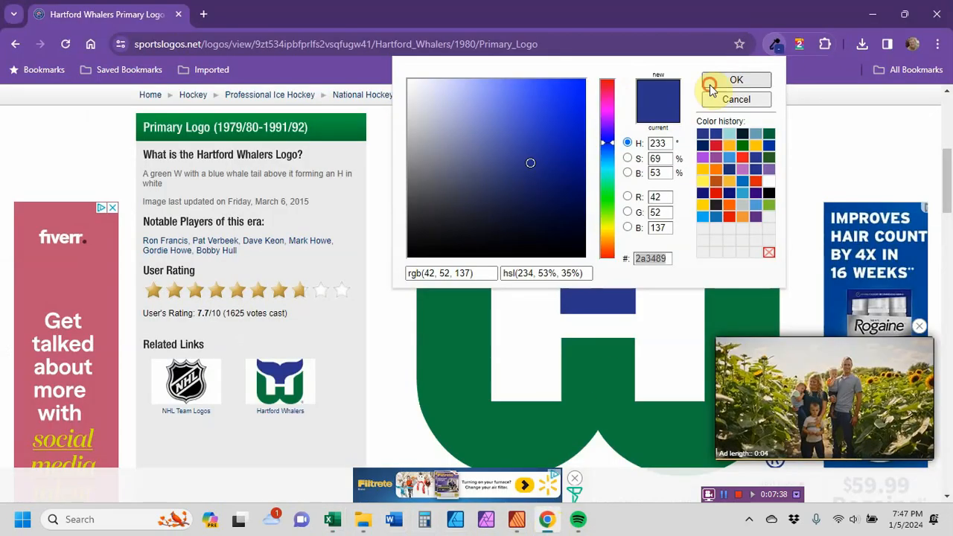
pyautogui.click(711, 83)
pyautogui.click(726, 67)
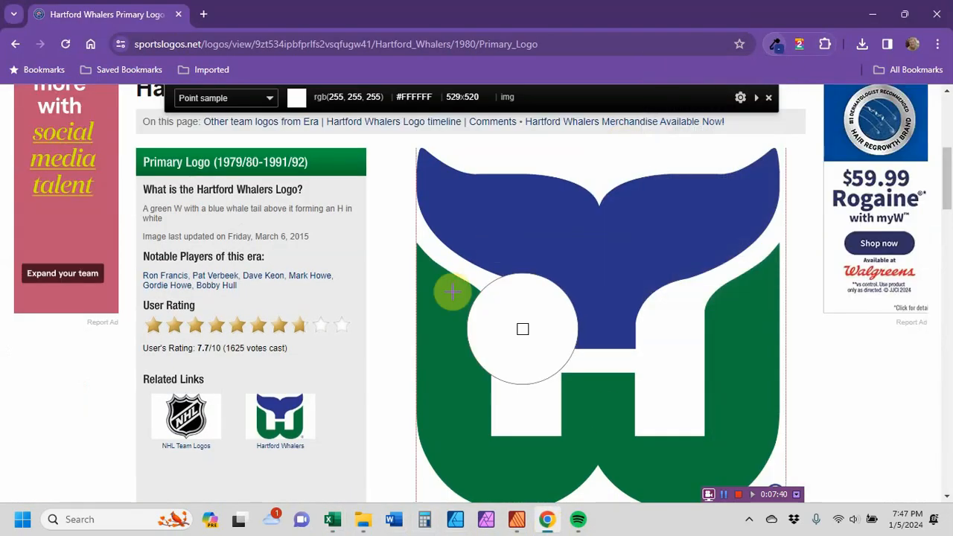
pyautogui.click(455, 348)
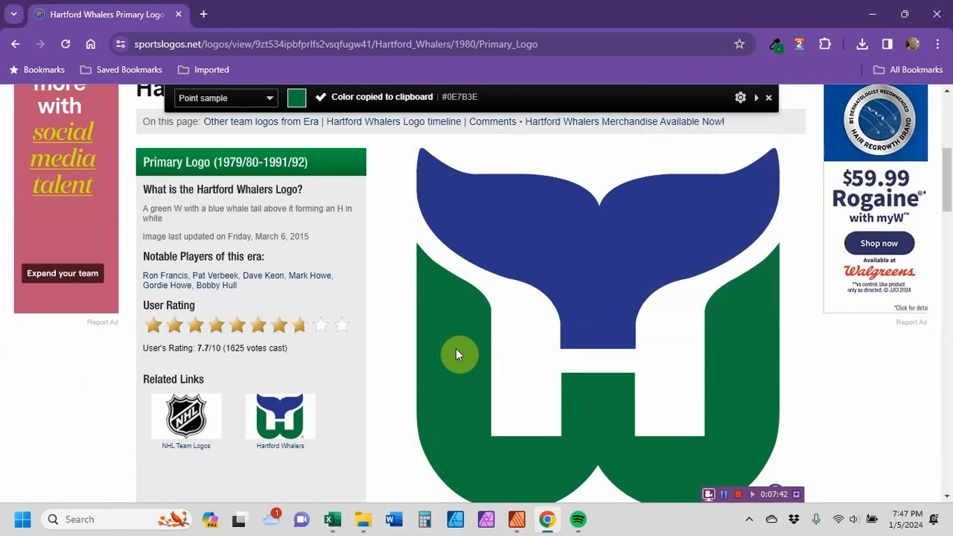
pyautogui.click(769, 50)
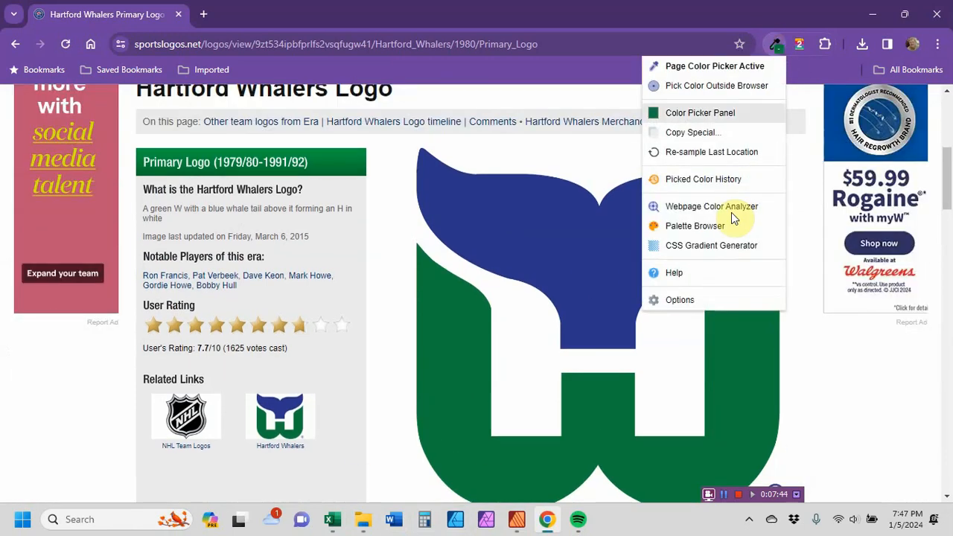
pyautogui.click(709, 124)
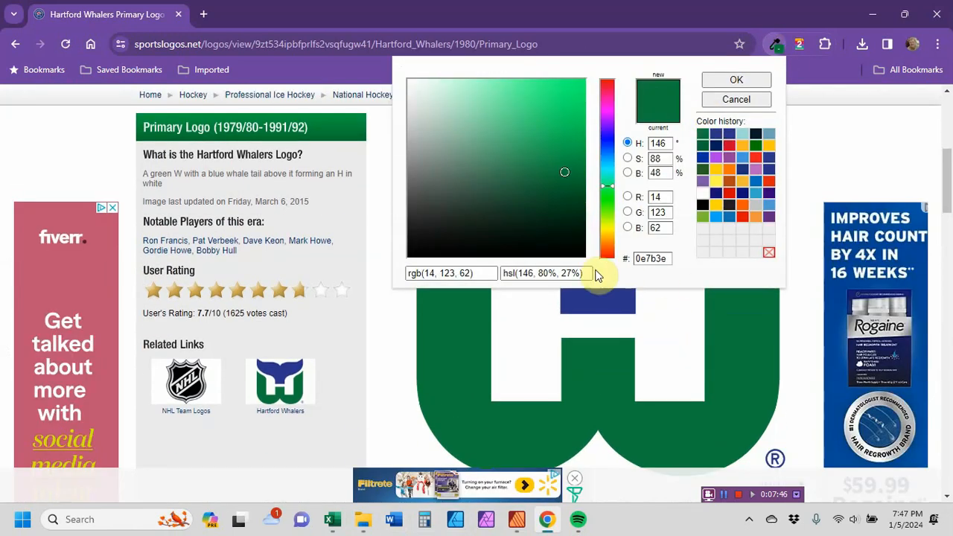
pyautogui.click(640, 258)
pyautogui.moveTo(672, 262); pyautogui.dragTo(607, 269)
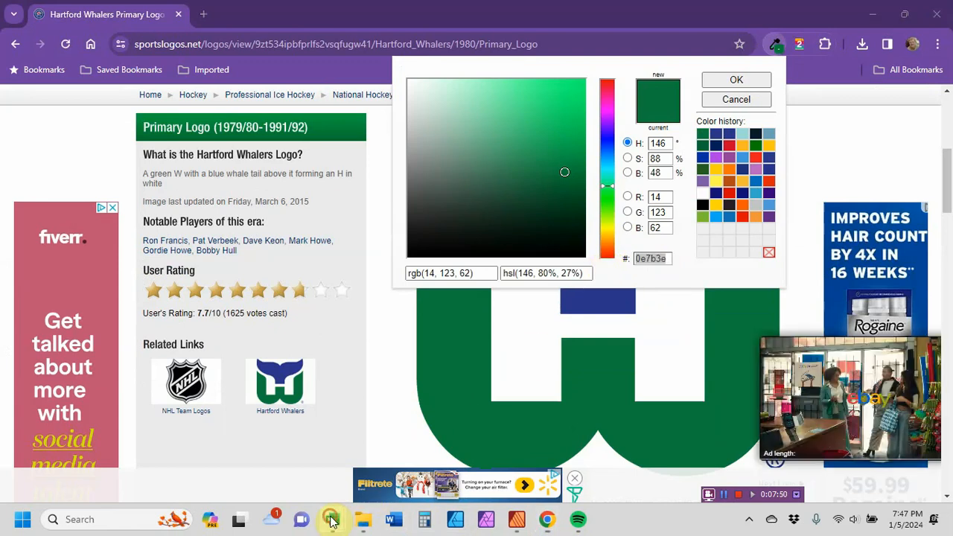
# - Return to the Color Code Creator workbook in Excel and fill the merged block at B3 with the custom color #0e7b3e
pyautogui.click(332, 519)
pyautogui.click(307, 483)
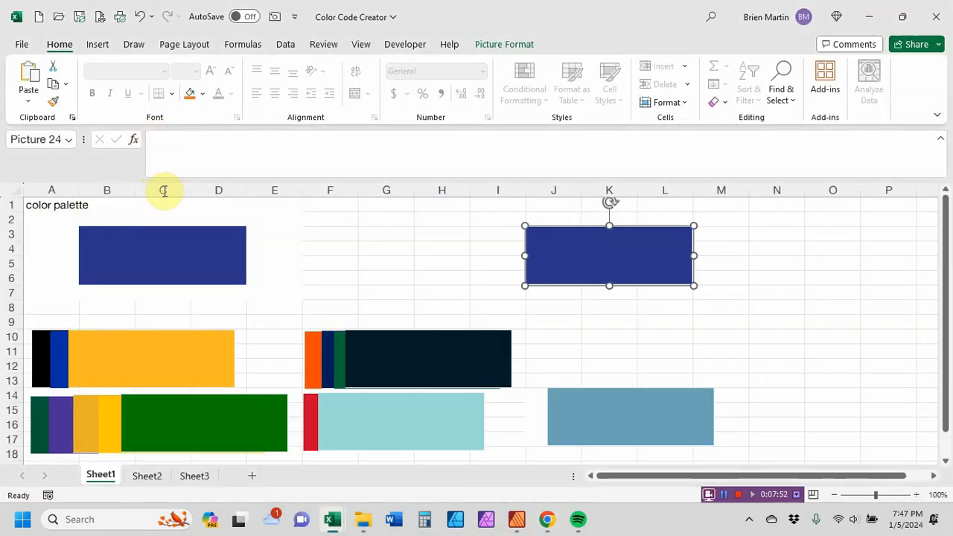
pyautogui.click(161, 244)
pyautogui.click(202, 94)
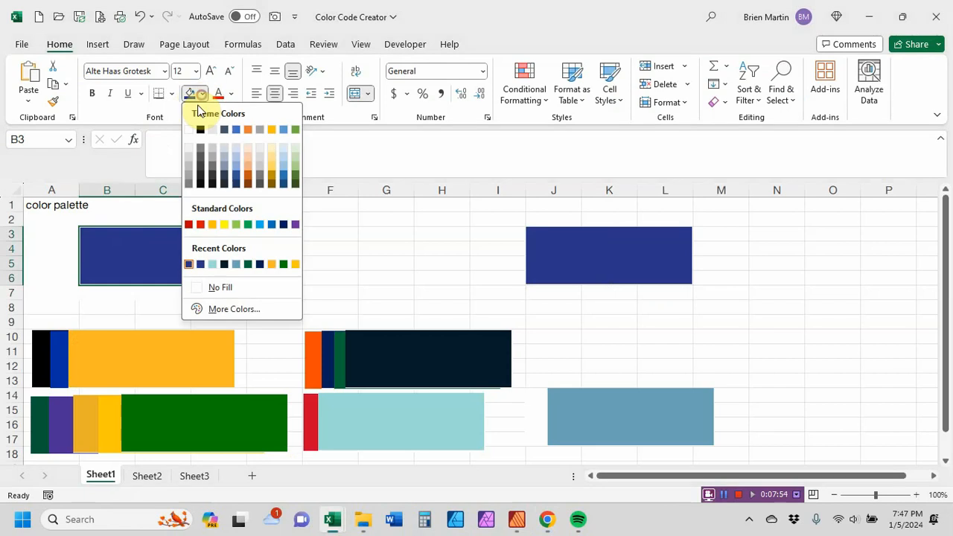
pyautogui.click(220, 308)
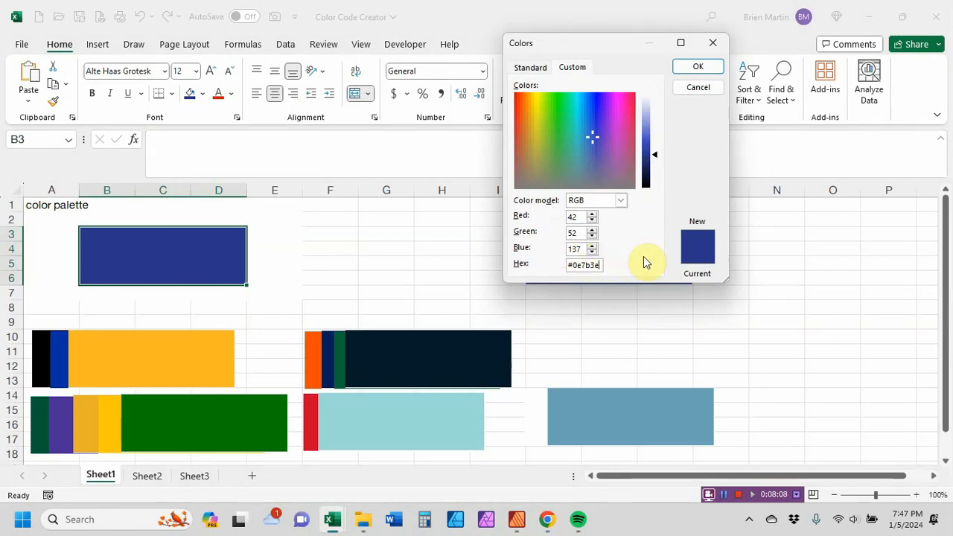
pyautogui.press('Tab')
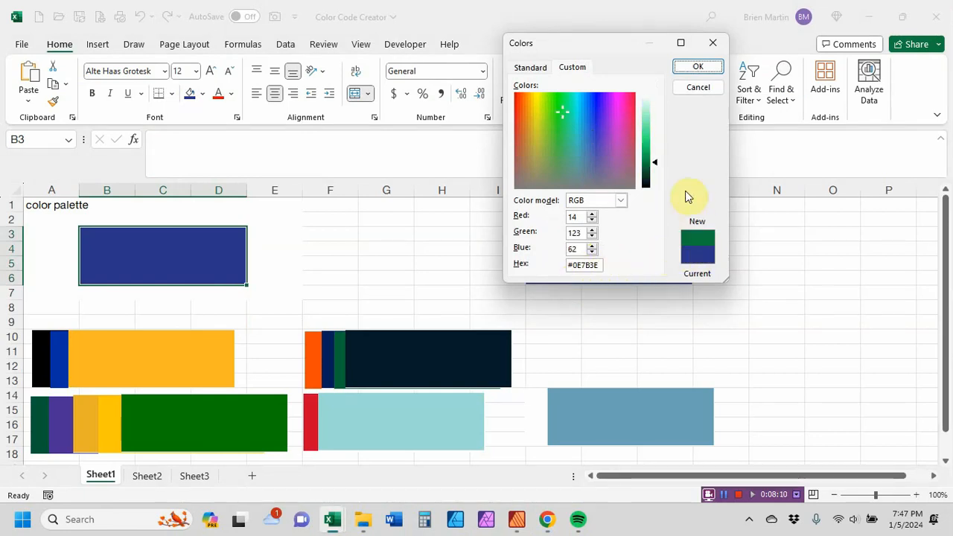
pyautogui.press('Return')
# - Copy the green merged block at B3 and paste it as a picture at cell M3
pyautogui.hotkey('ctrl', 'c')
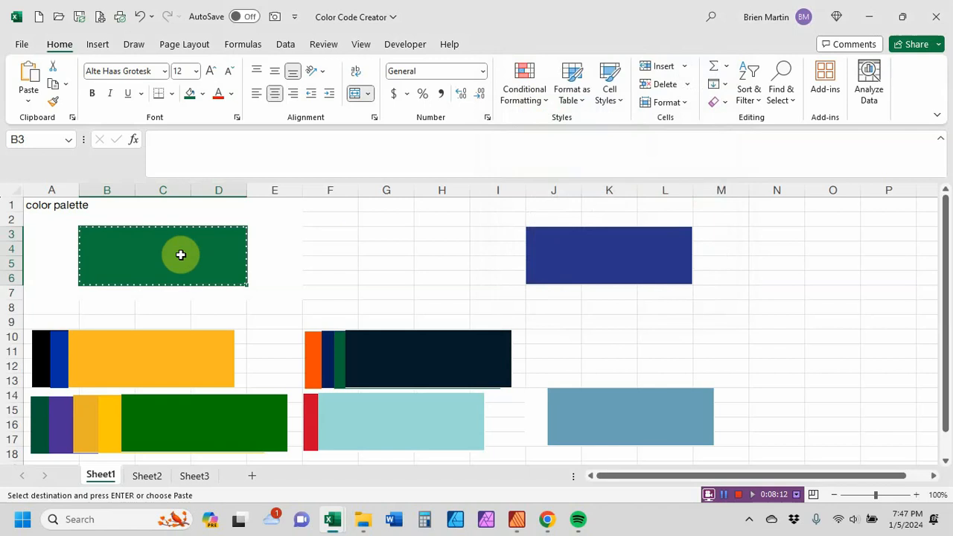
pyautogui.click(733, 233)
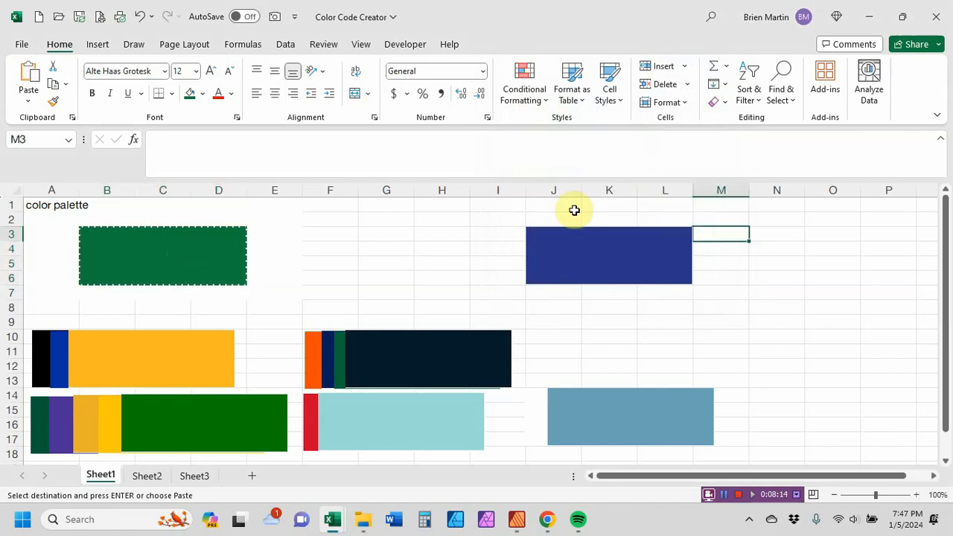
pyautogui.click(28, 98)
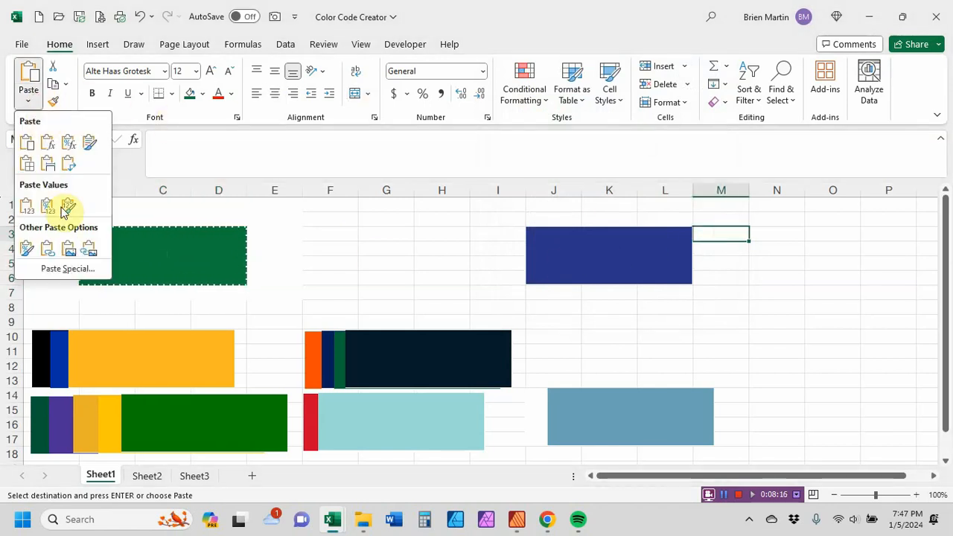
pyautogui.click(69, 248)
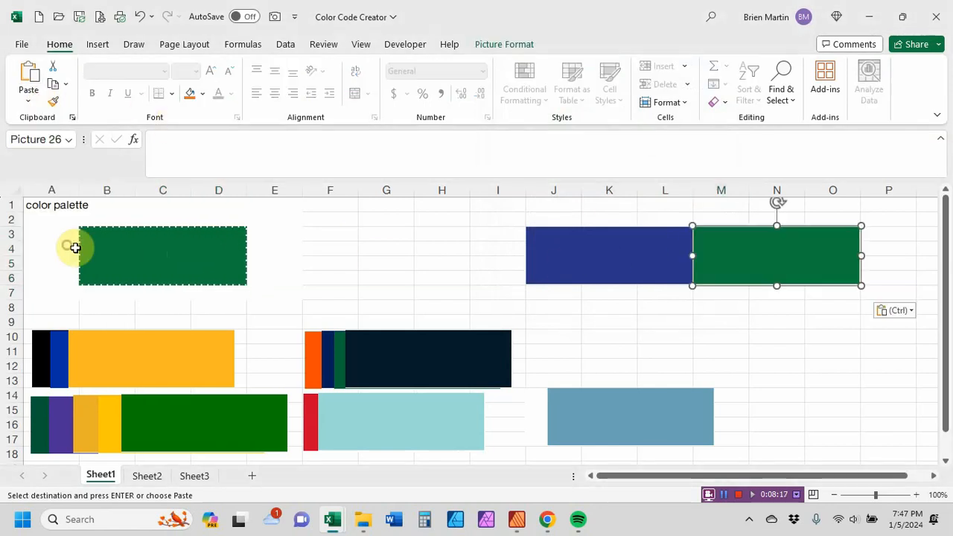
# - Save the pasted green picture to the Pictures folder as a PNG named whalergreen, end copy mode and save the workbook
pyautogui.rightClick(742, 251)
pyautogui.click(764, 409)
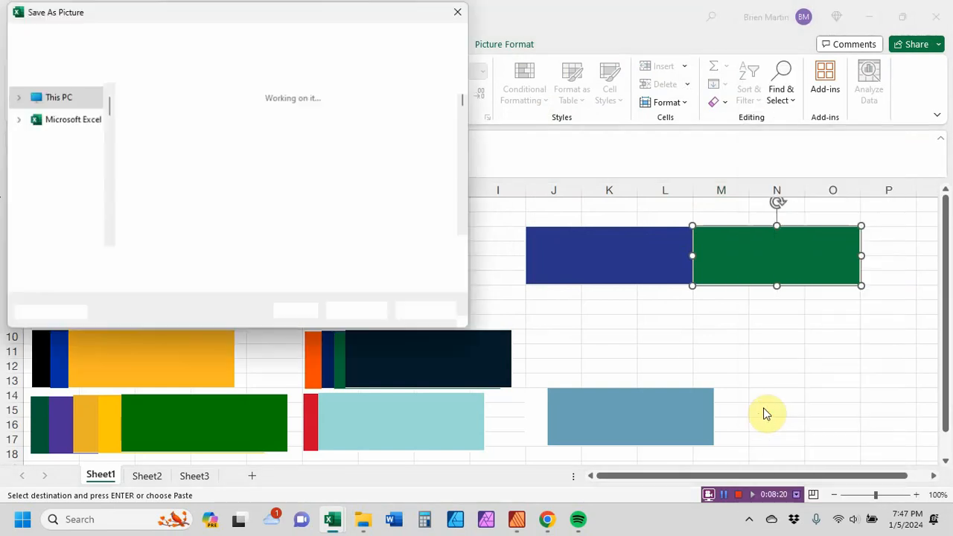
pyautogui.write('whale')
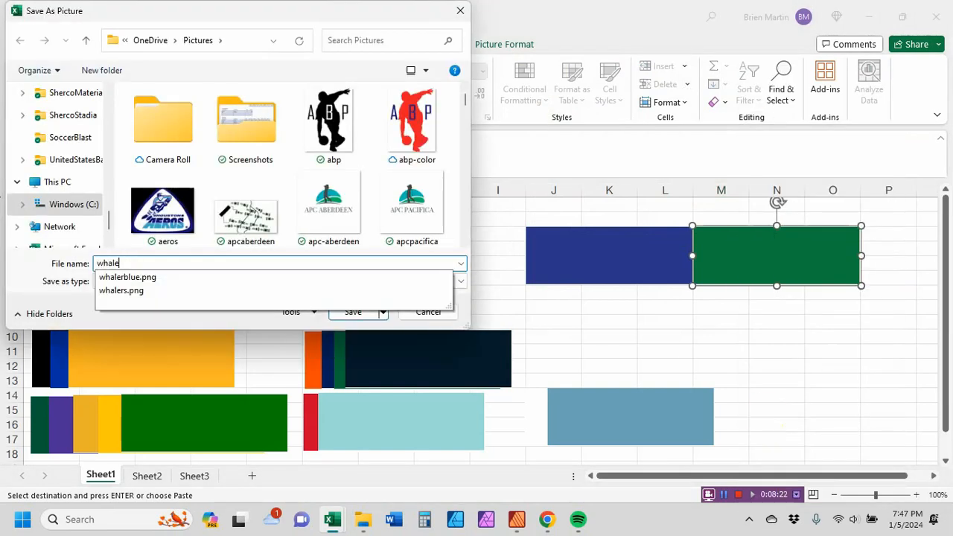
pyautogui.write('rgreen')
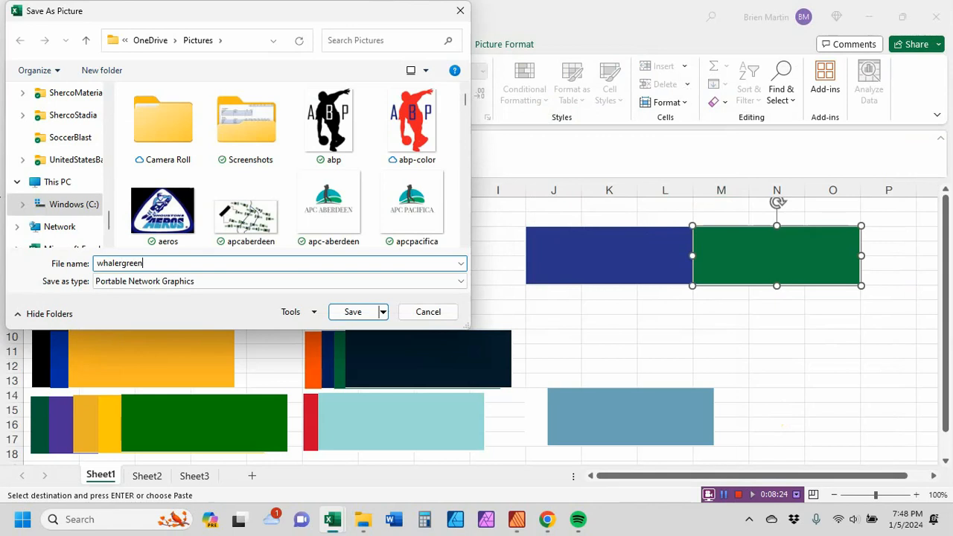
pyautogui.press('Return')
pyautogui.press('Escape')
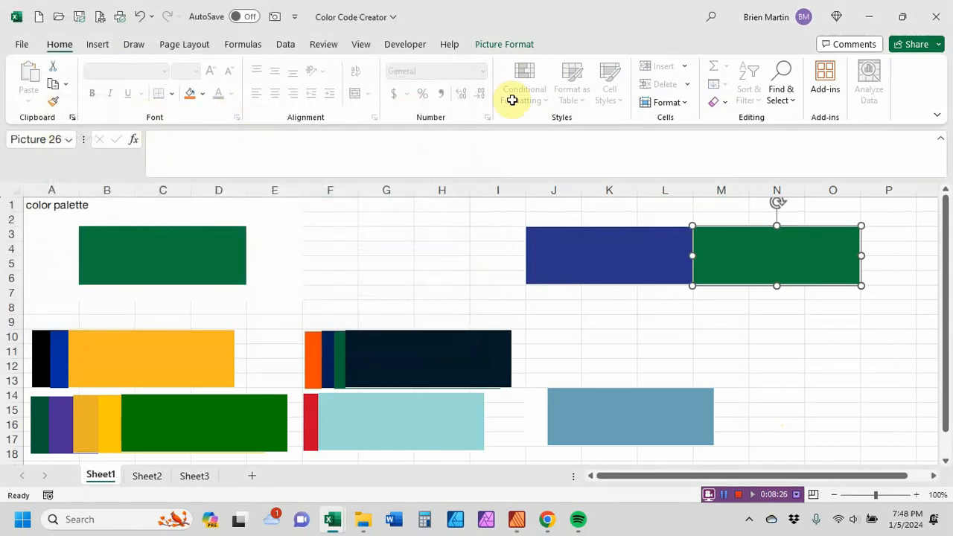
pyautogui.click(80, 17)
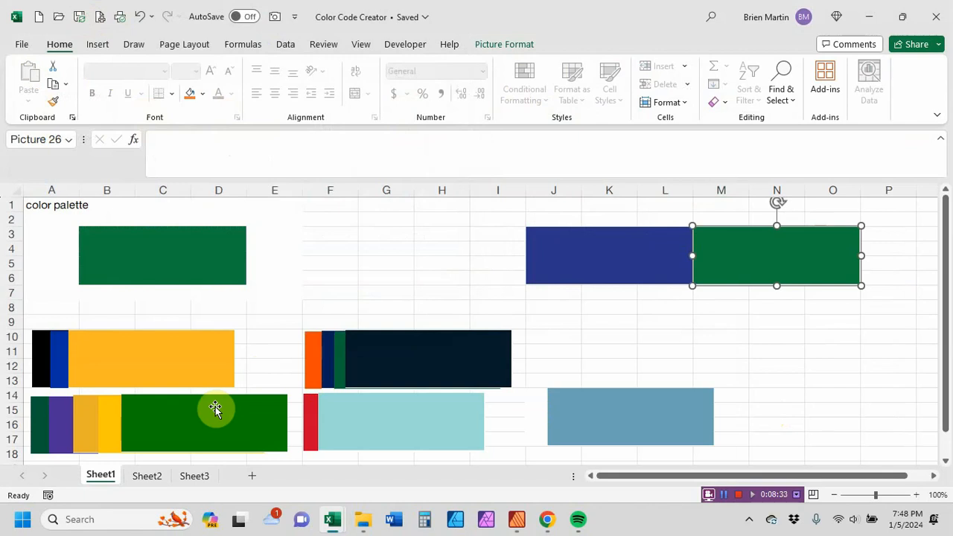
# - Look through the Pictures folder in File Explorer for the whalerblue, whalergreen and whalers image files
pyautogui.click(361, 518)
pyautogui.click(48, 250)
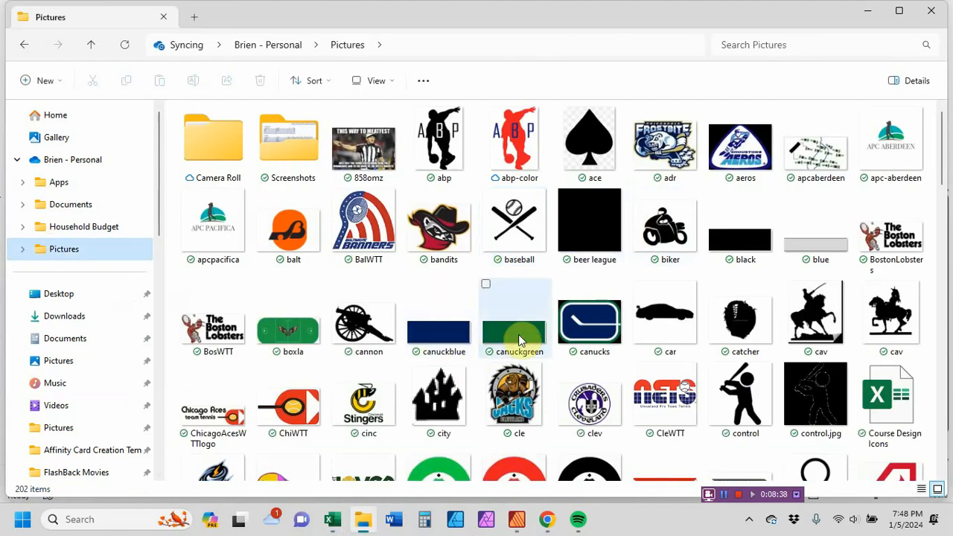
pyautogui.scroll(-15, 681, 235)
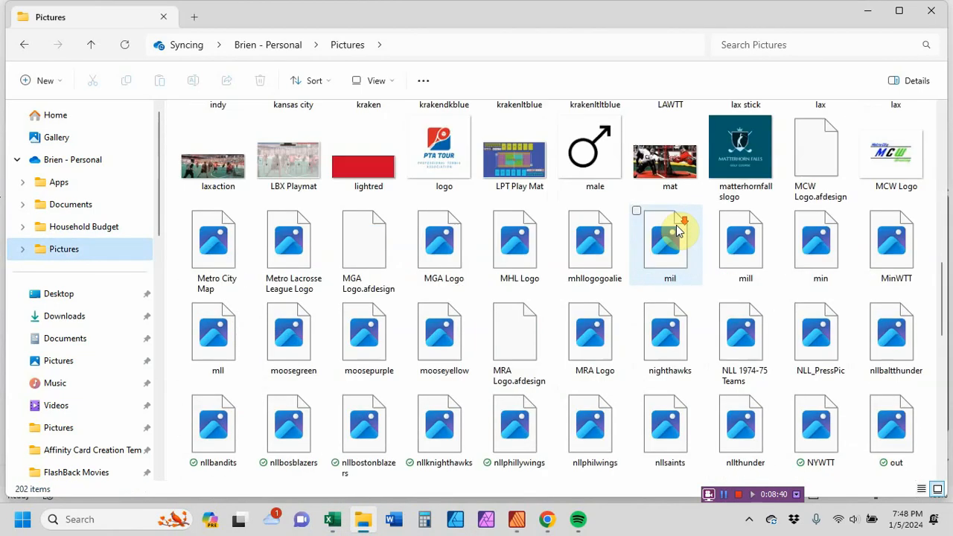
pyautogui.scroll(-3, 676, 231)
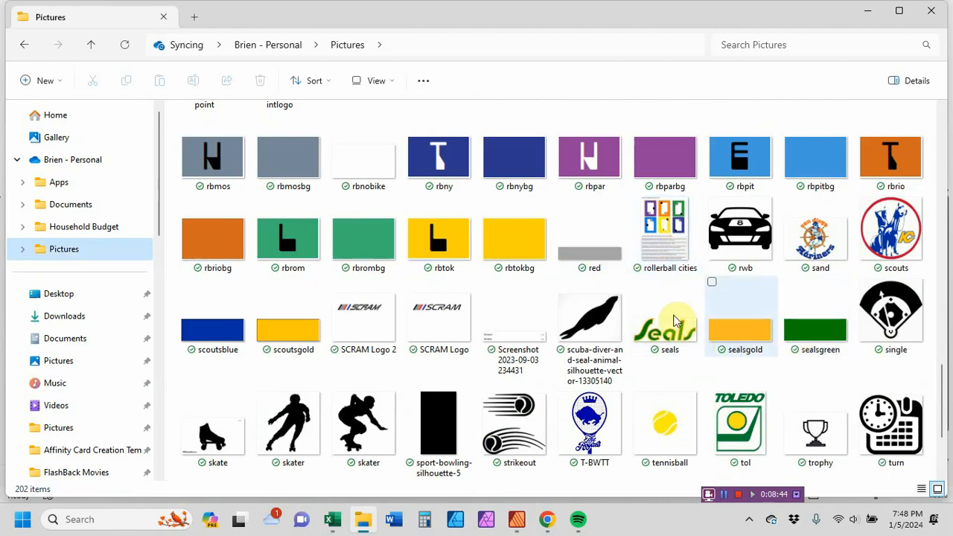
pyautogui.scroll(3, 378, 244)
pyautogui.scroll(-6, 378, 239)
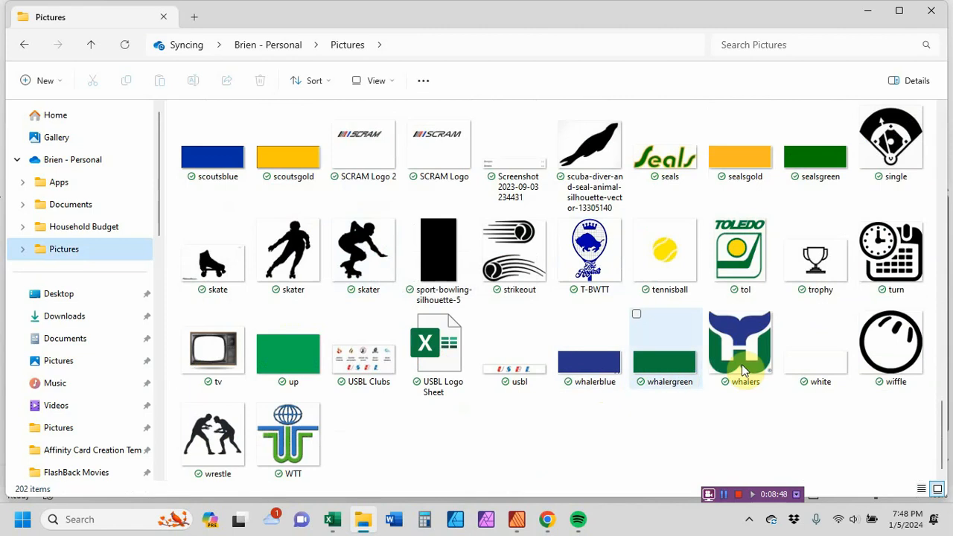
pyautogui.click(871, 20)
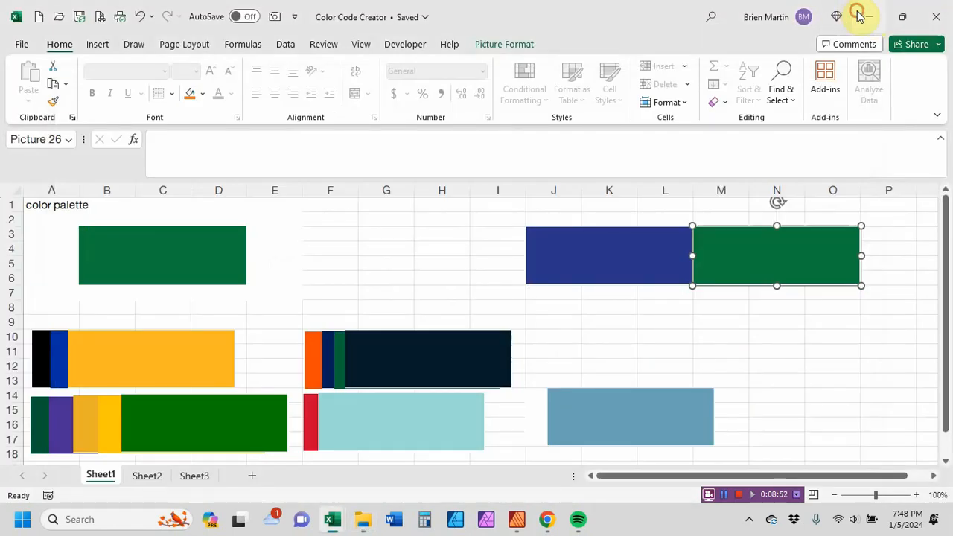
# - Switch to the HB - Landscape Cards - Data File workbook and examine the Whalers row's image paths from TEAMLOGO through PRINT POSITION
pyautogui.click(863, 16)
pyautogui.moveTo(332, 519)
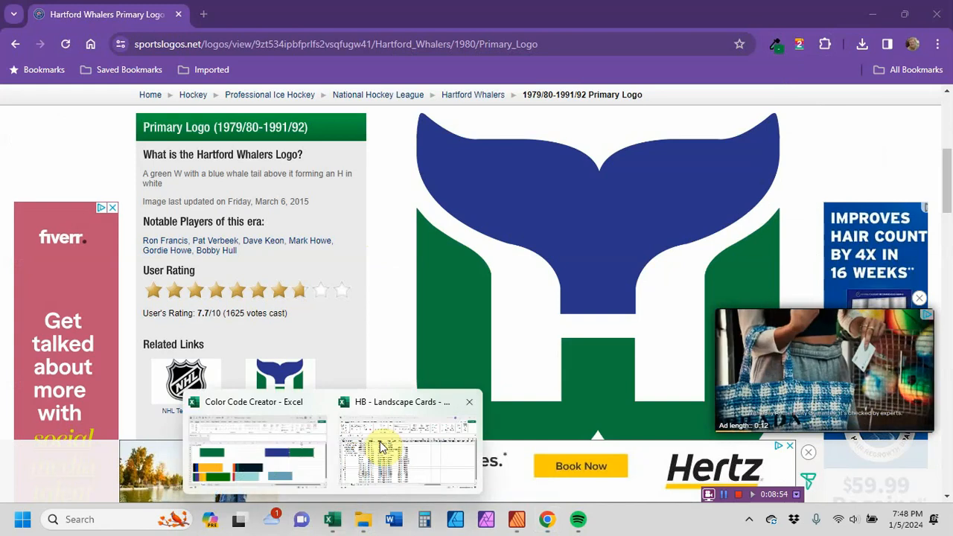
pyautogui.click(378, 445)
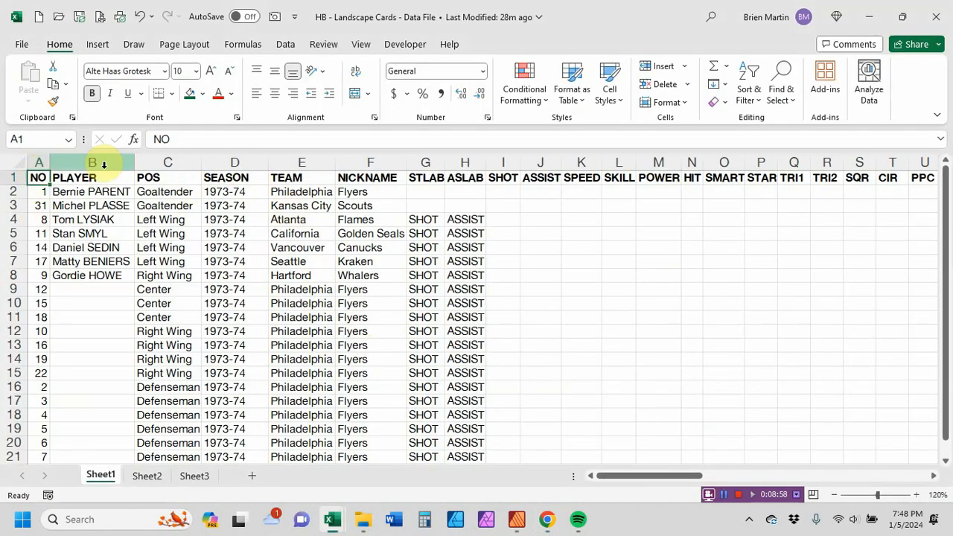
pyautogui.moveTo(656, 479); pyautogui.dragTo(800, 498)
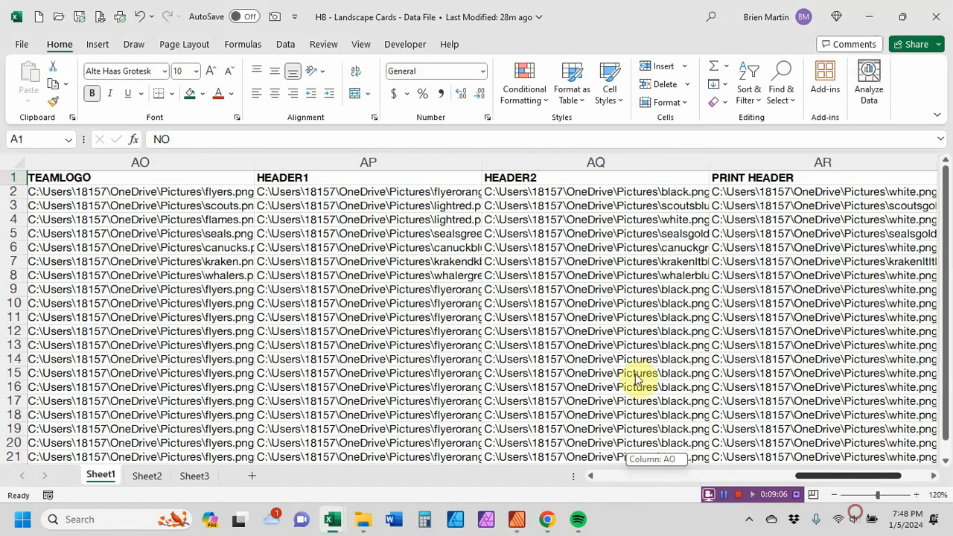
pyautogui.click(176, 276)
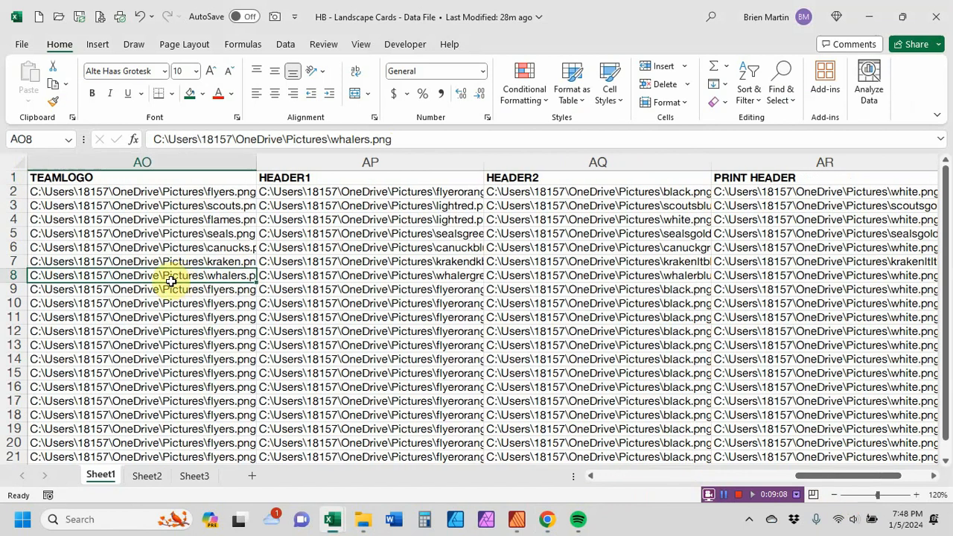
pyautogui.click(315, 277)
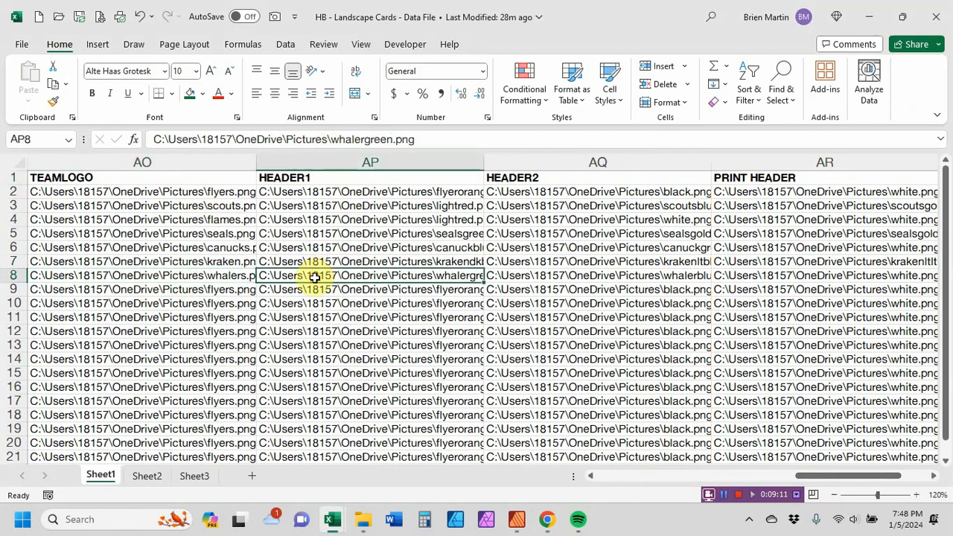
pyautogui.click(494, 279)
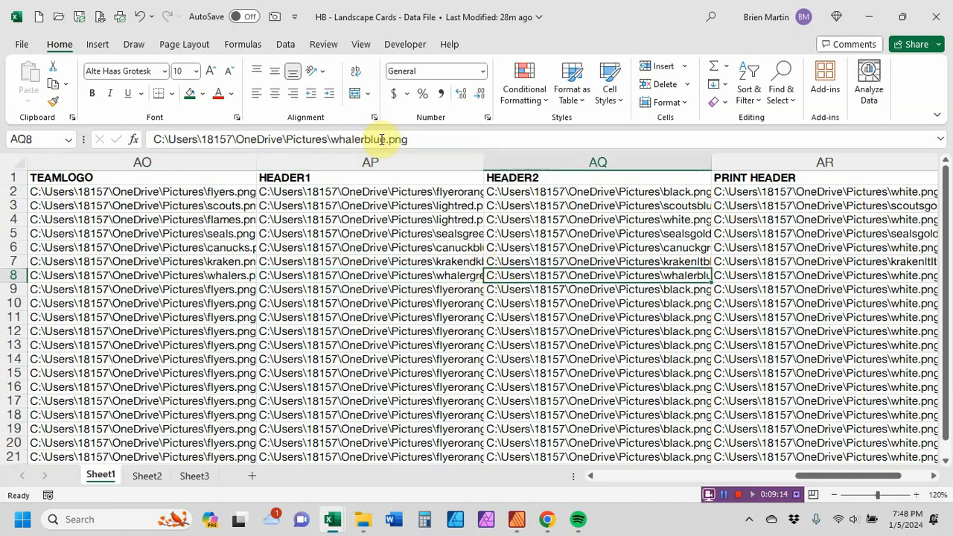
pyautogui.click(728, 276)
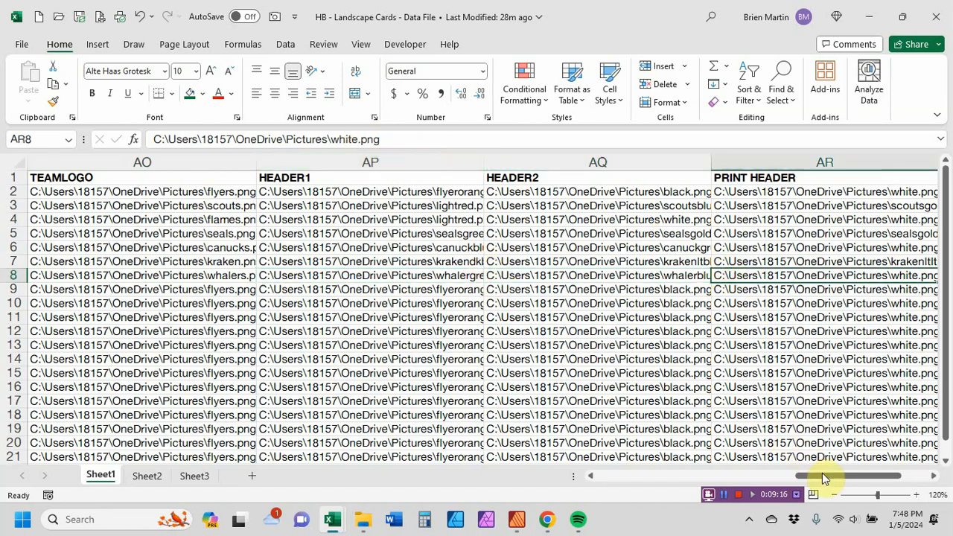
pyautogui.moveTo(824, 479); pyautogui.dragTo(872, 484)
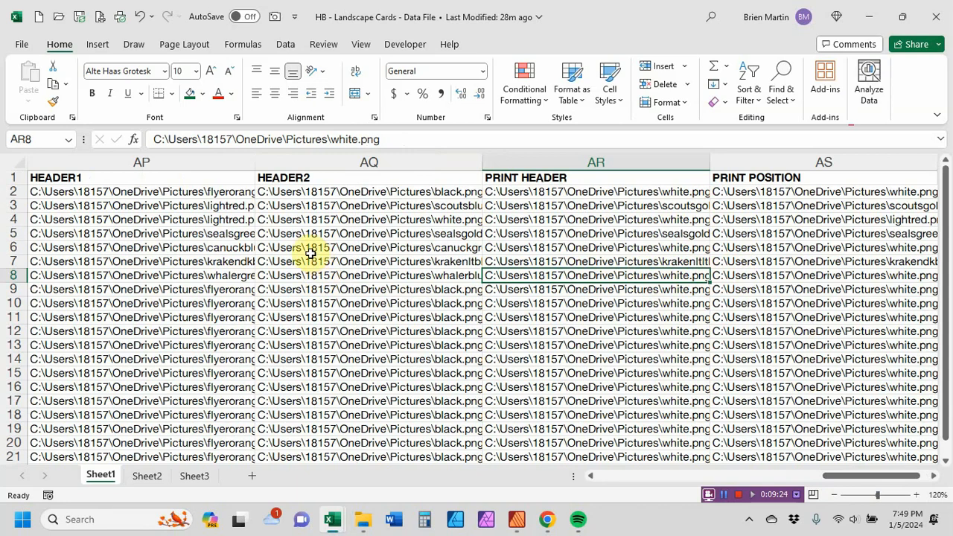
# - Switch to Affinity Publisher to examine the header and text color frames on the landscape hockey card, and return to the data file workbook
pyautogui.moveTo(470, 521)
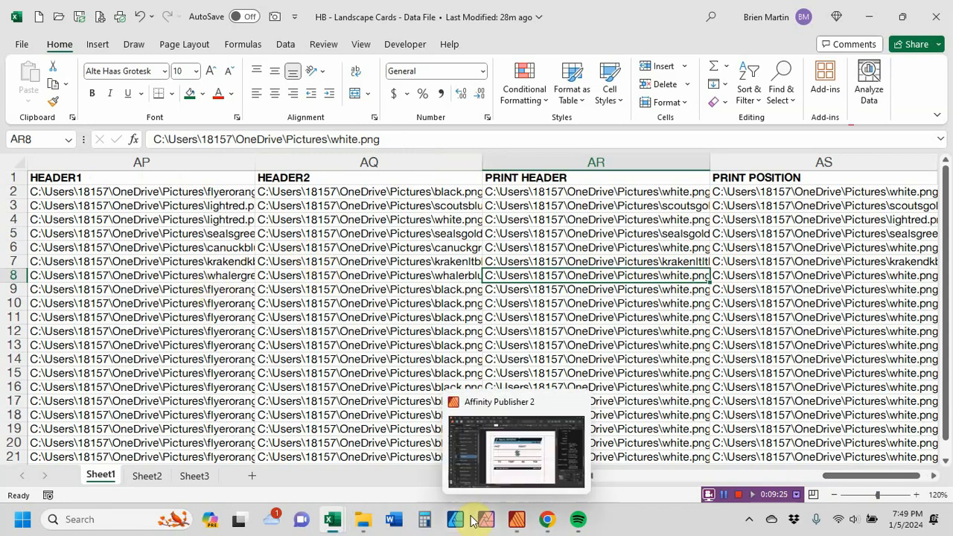
pyautogui.click(514, 524)
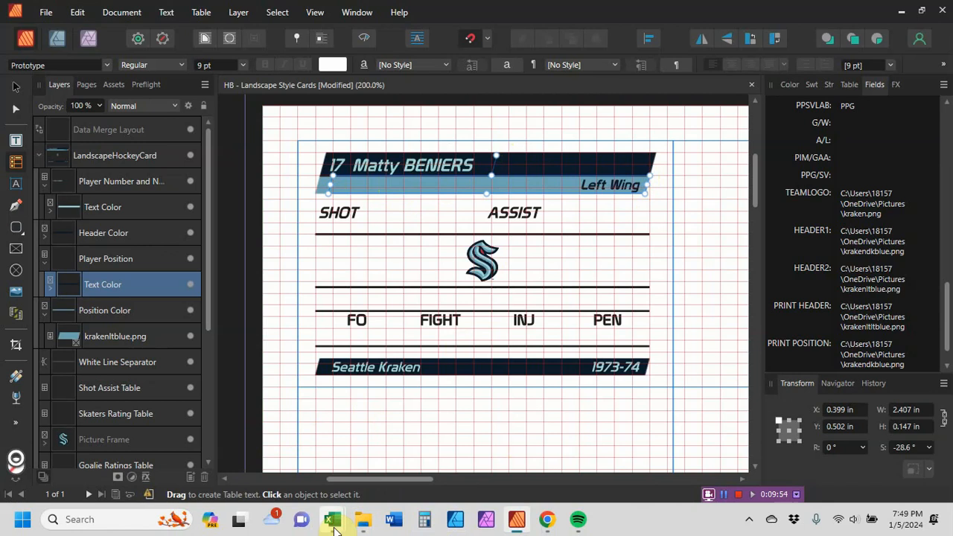
pyautogui.moveTo(346, 527)
pyautogui.click(404, 442)
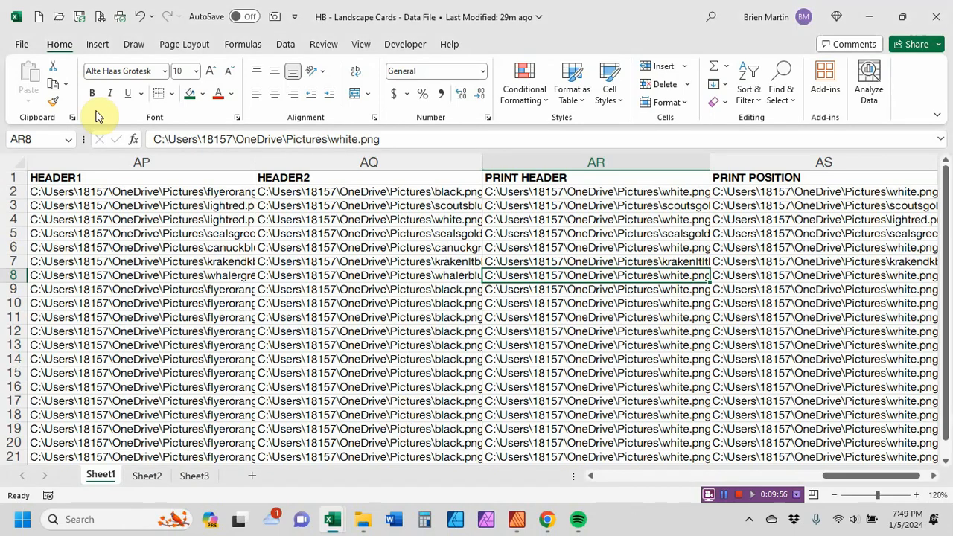
# - Save and close the data file workbook, and update the data merge source's records in Affinity Publisher
pyautogui.click(81, 21)
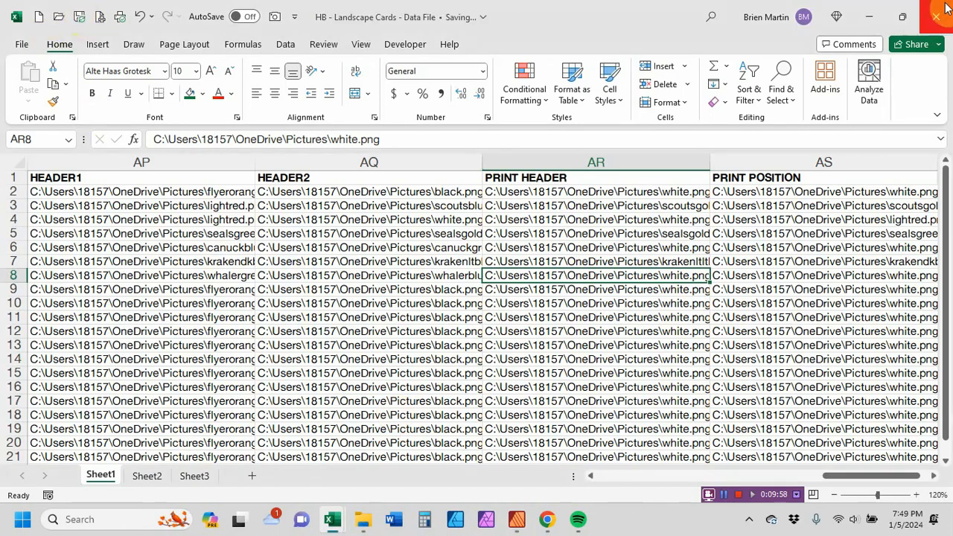
pyautogui.click(943, 7)
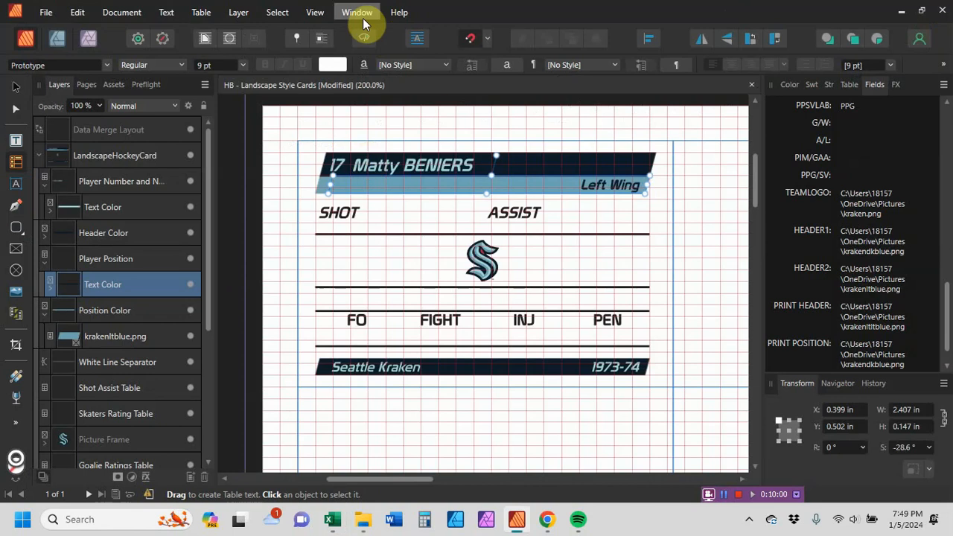
pyautogui.click(358, 14)
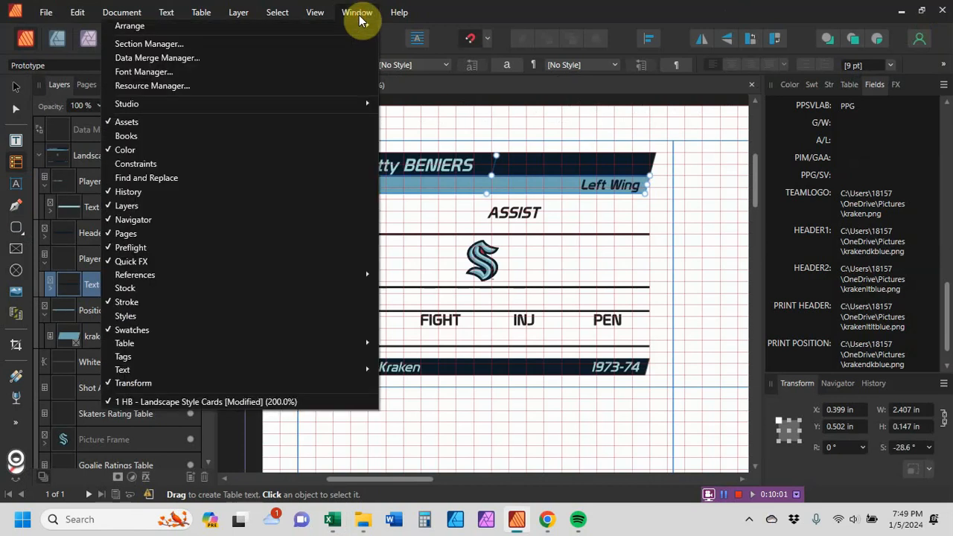
pyautogui.click(204, 58)
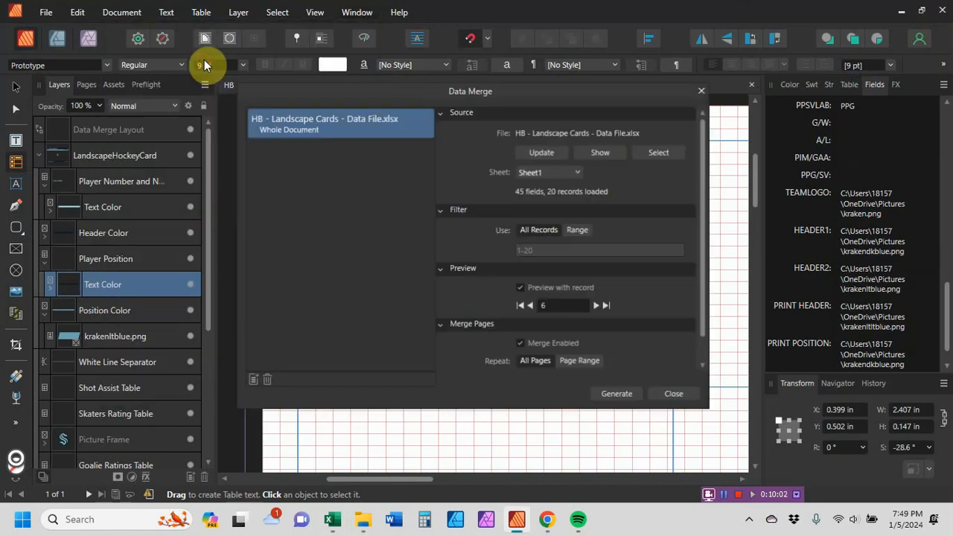
pyautogui.click(545, 154)
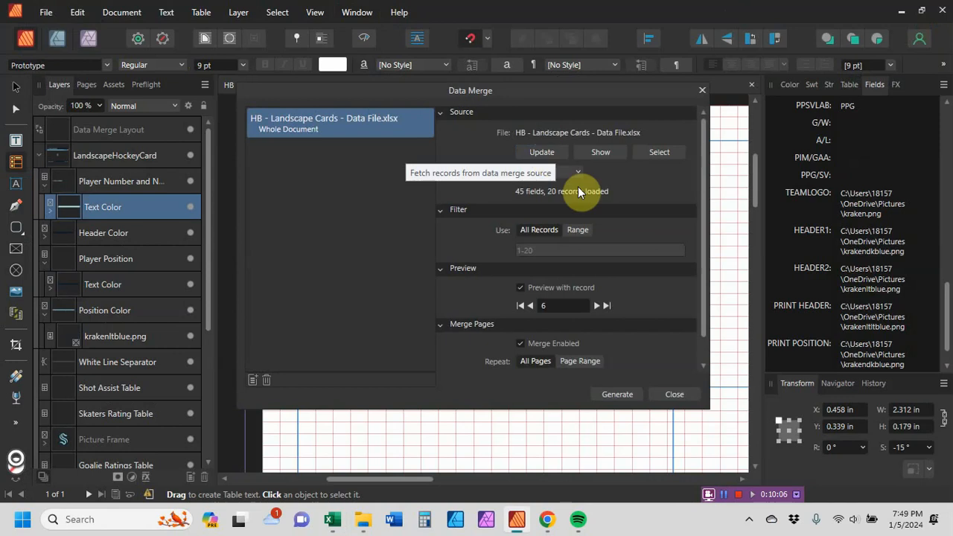
pyautogui.click(685, 396)
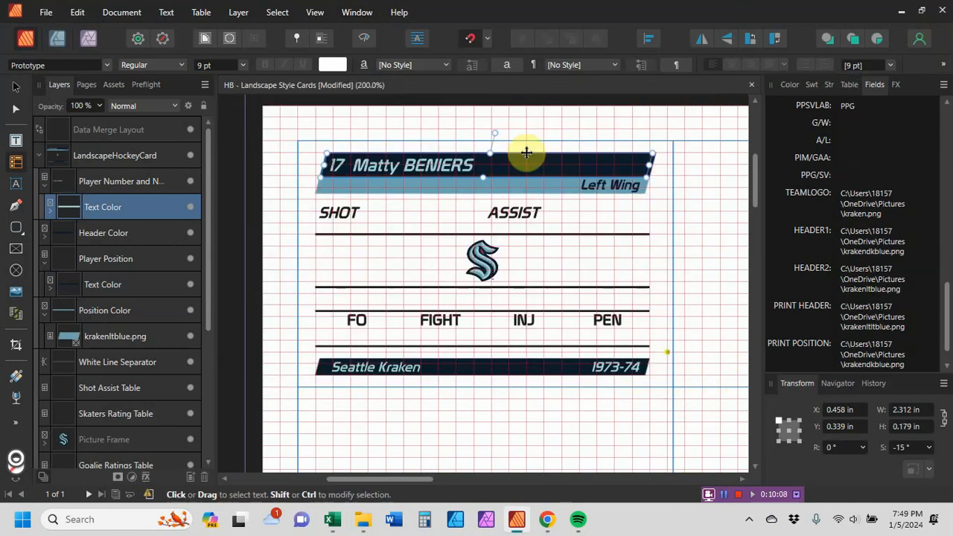
# - Preview data merge record 7 on the landscape hockey card and examine its Whalers colours and logo
pyautogui.click(356, 12)
pyautogui.click(223, 57)
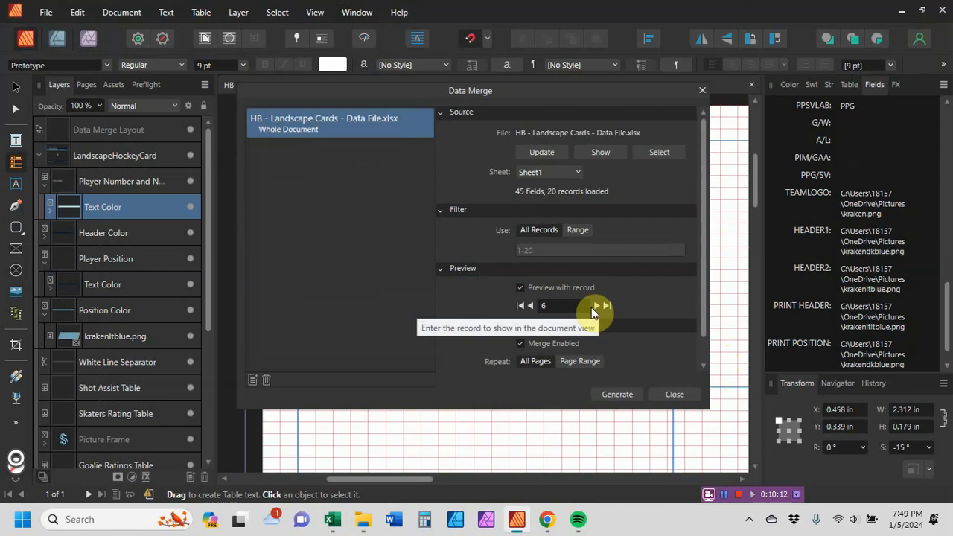
pyautogui.click(597, 307)
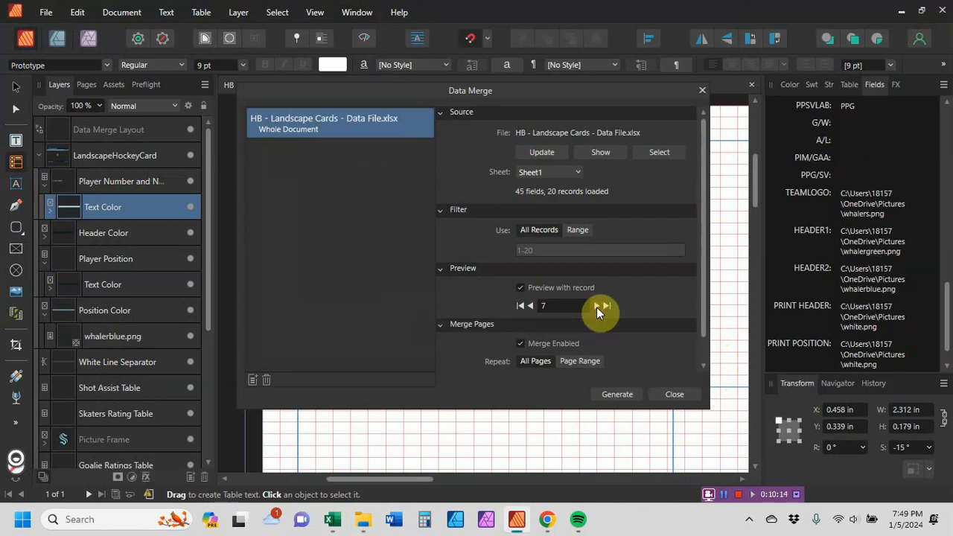
pyautogui.click(664, 393)
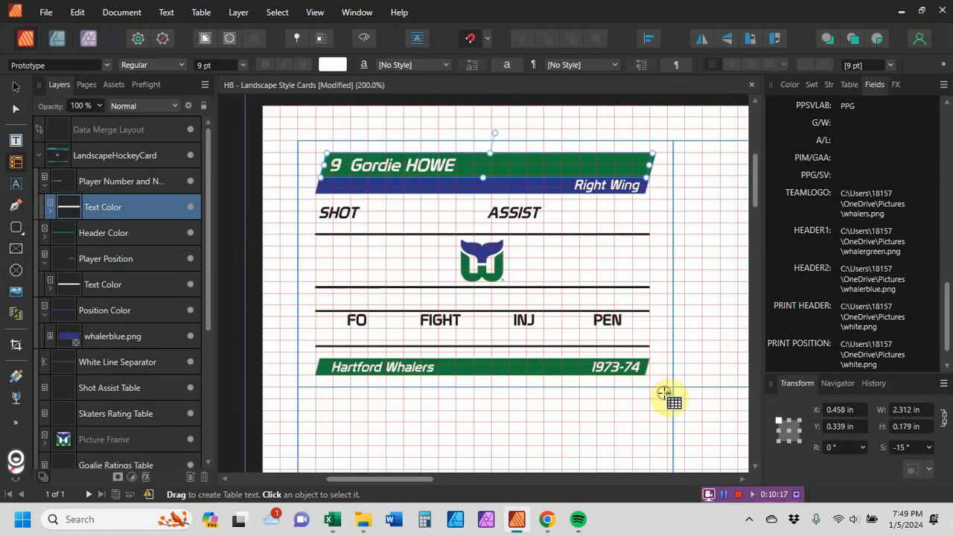
pyautogui.click(494, 430)
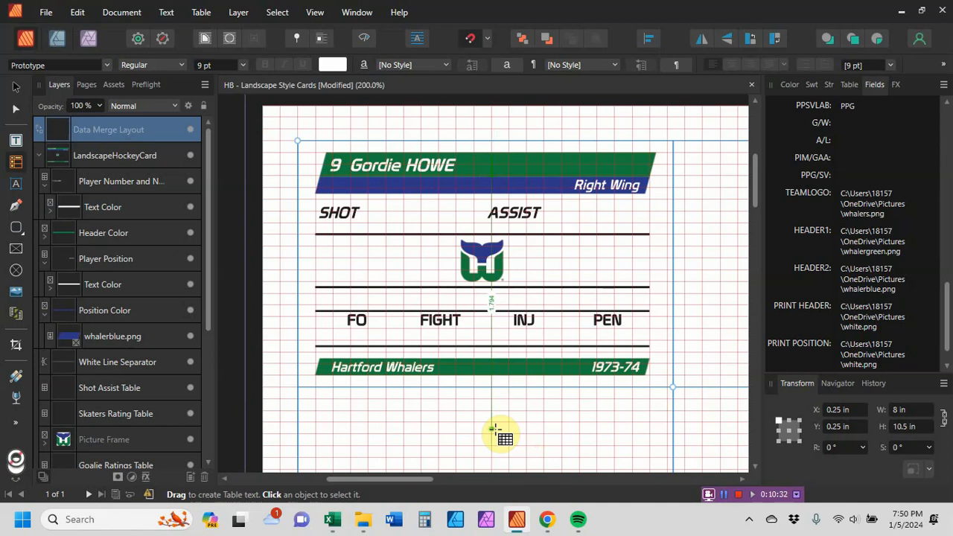
# - Switch to Excel and reopen the recent workbook HB - Landscape Cards - Data File
pyautogui.click(333, 519)
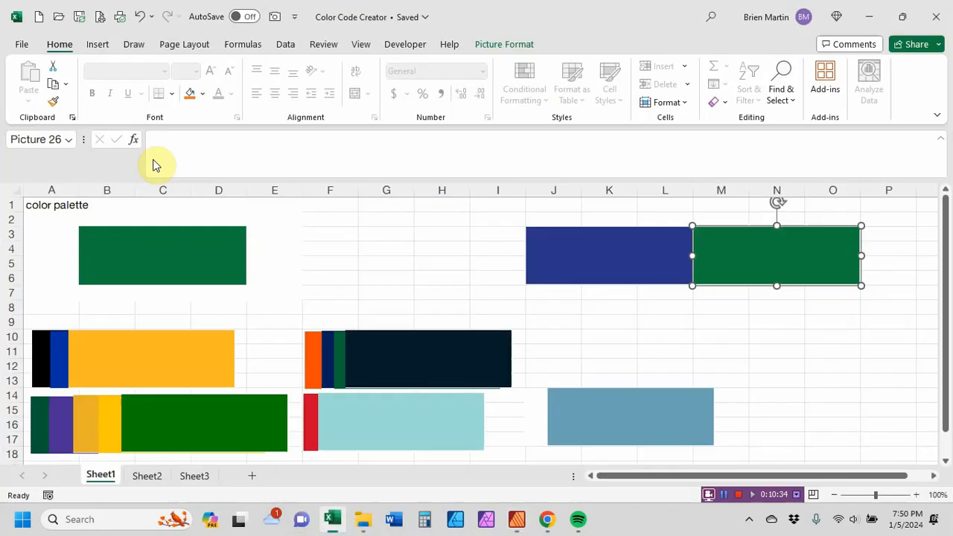
pyautogui.click(20, 45)
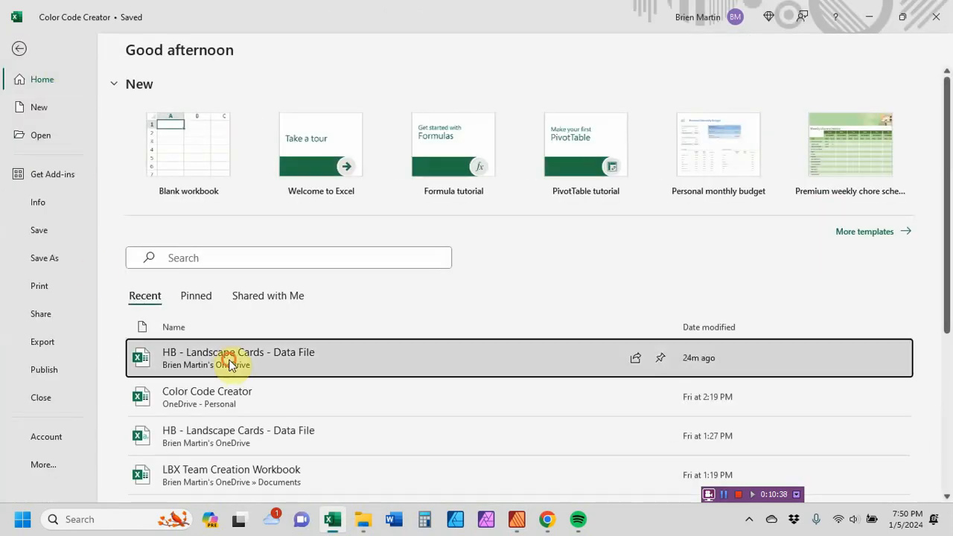
pyautogui.click(229, 360)
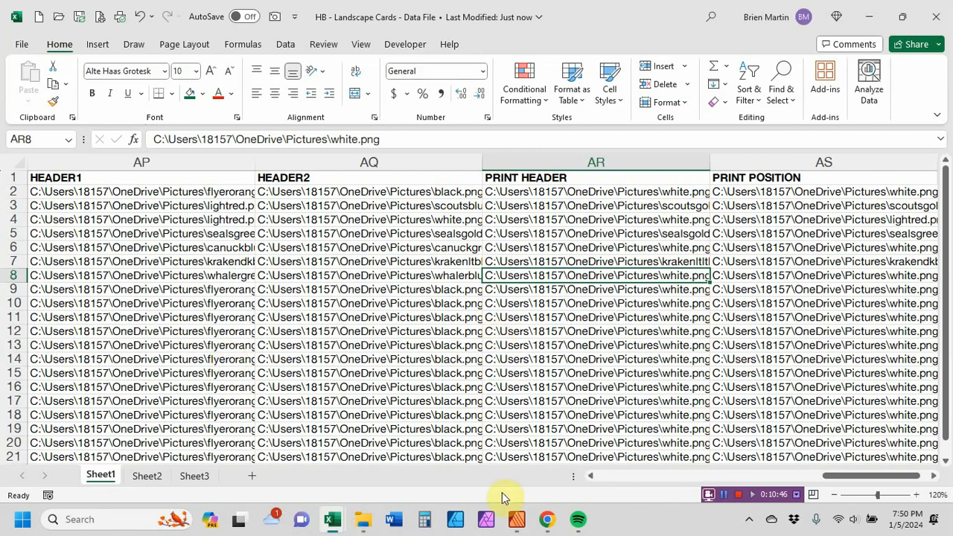
# - Delete columns AG through AN, from GWLAB to PPG/SV, in Sheet1
pyautogui.click(606, 477)
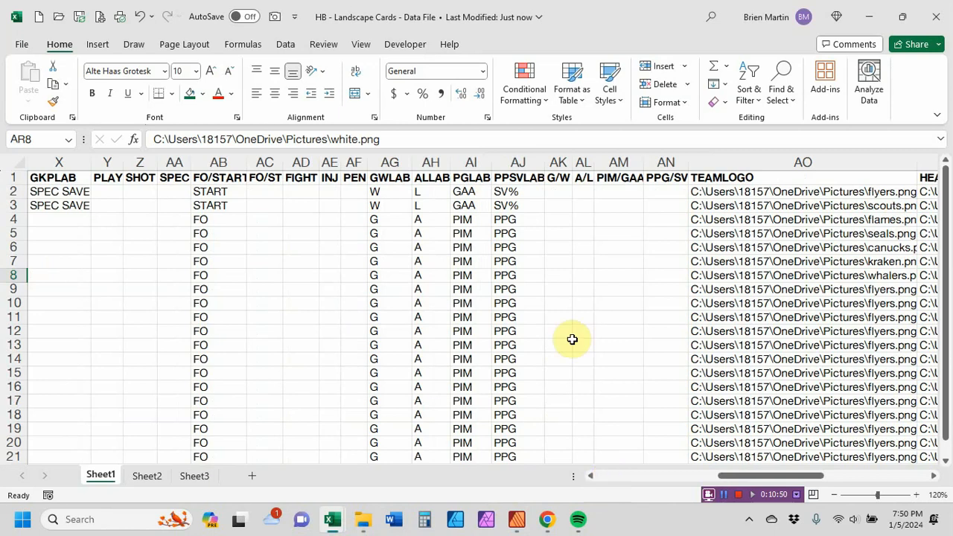
pyautogui.moveTo(377, 160); pyautogui.dragTo(664, 161)
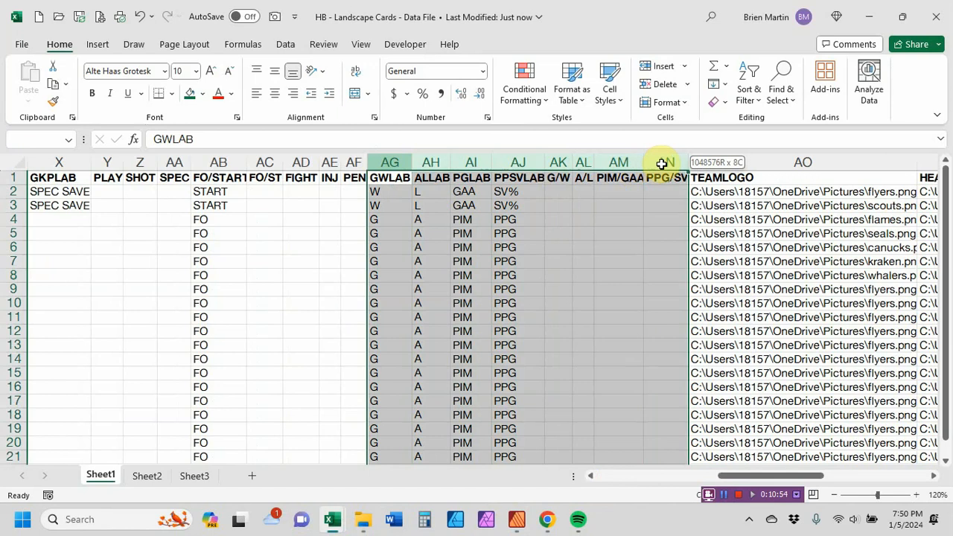
pyautogui.click(664, 87)
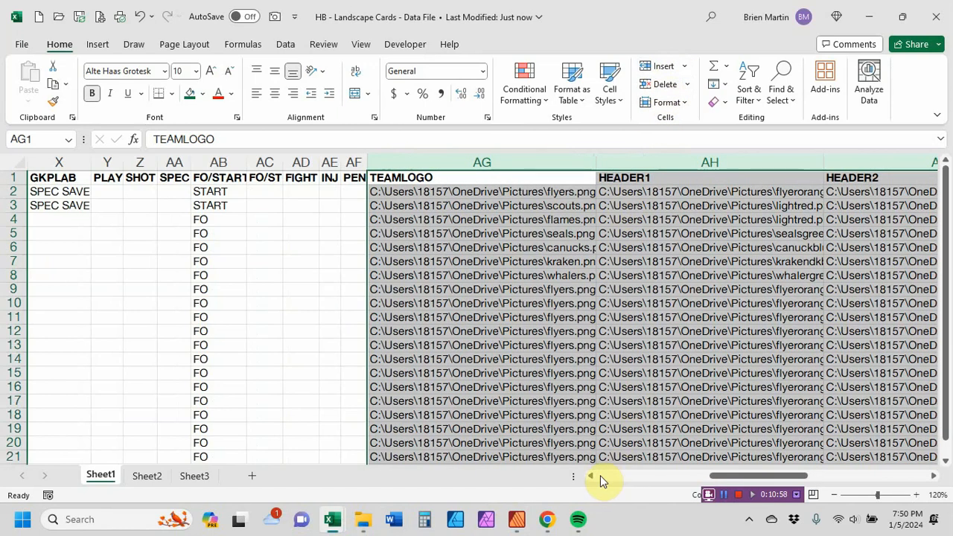
# - Examine the STLAB and ASLAB columns against the SHOT and ASSIST labels on the Affinity Publisher card, and return to the data file workbook
pyautogui.click(600, 475)
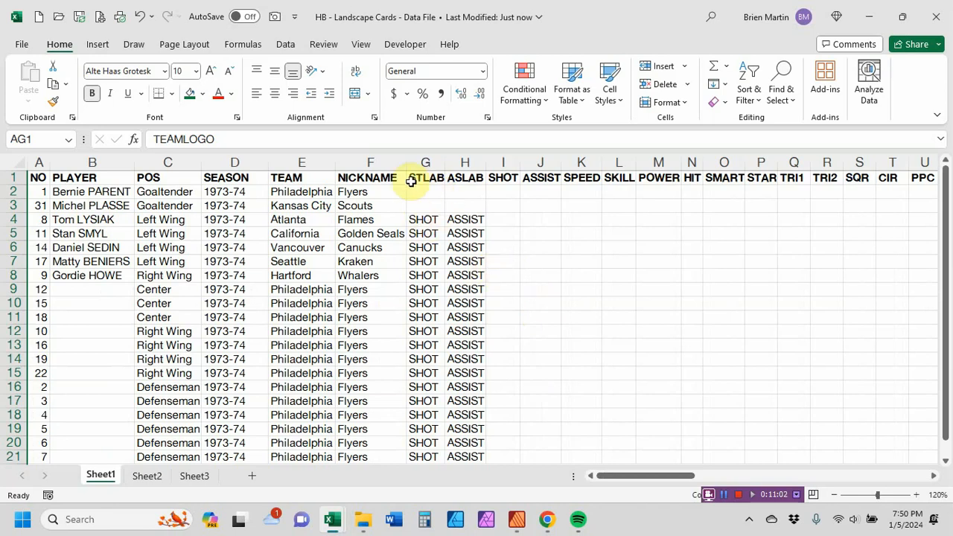
pyautogui.click(430, 161)
pyautogui.moveTo(430, 161); pyautogui.dragTo(462, 163)
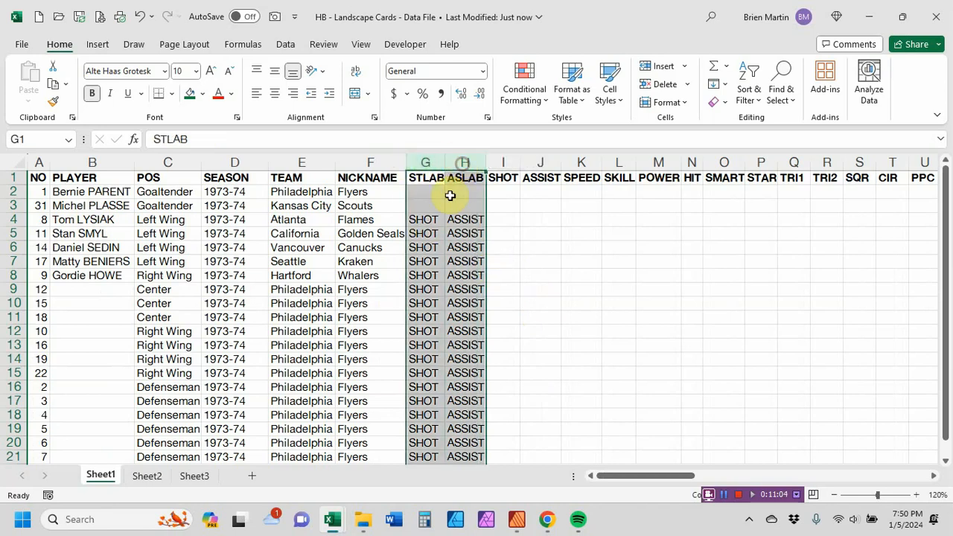
pyautogui.click(517, 519)
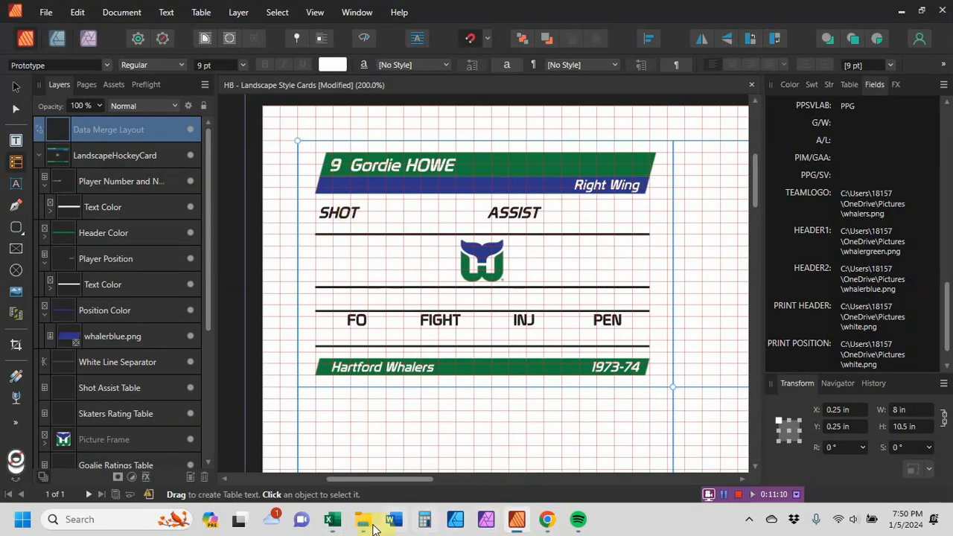
pyautogui.click(334, 524)
pyautogui.click(363, 451)
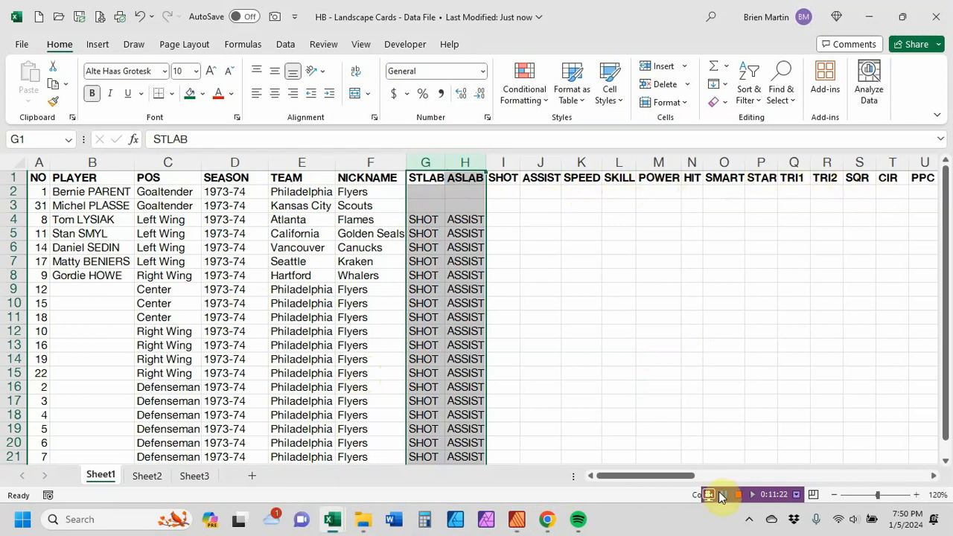
# - Enter HHHH for PLAY, HHI for SHOT and HHHH for SPEC in the Flyers goaltender's row 2
pyautogui.moveTo(673, 479); pyautogui.dragTo(711, 471)
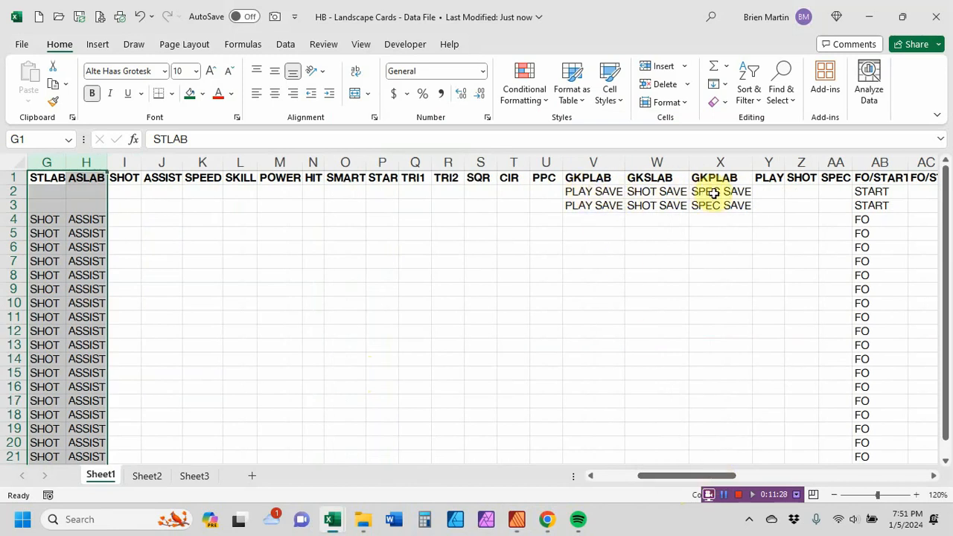
pyautogui.click(762, 192)
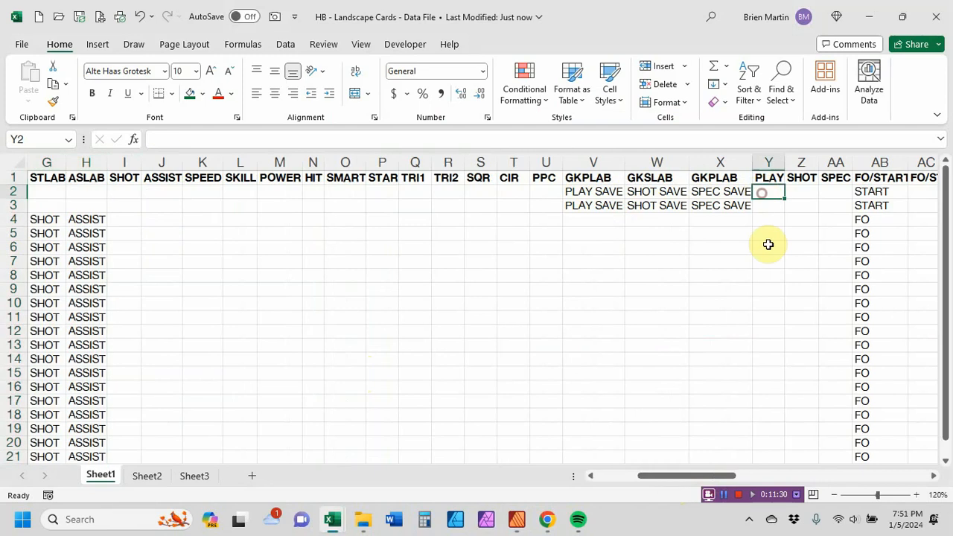
pyautogui.write('HHHH')
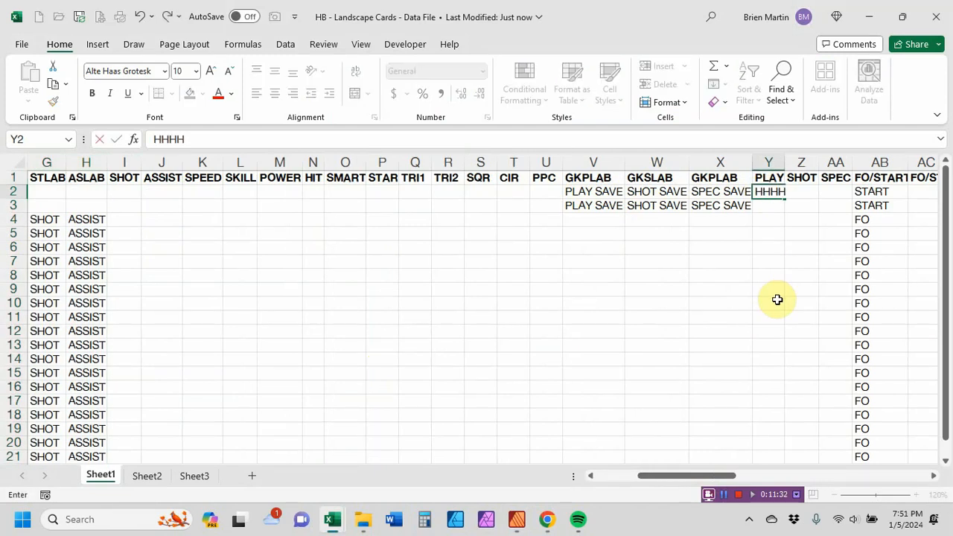
pyautogui.press('Tab')
pyautogui.write('H')
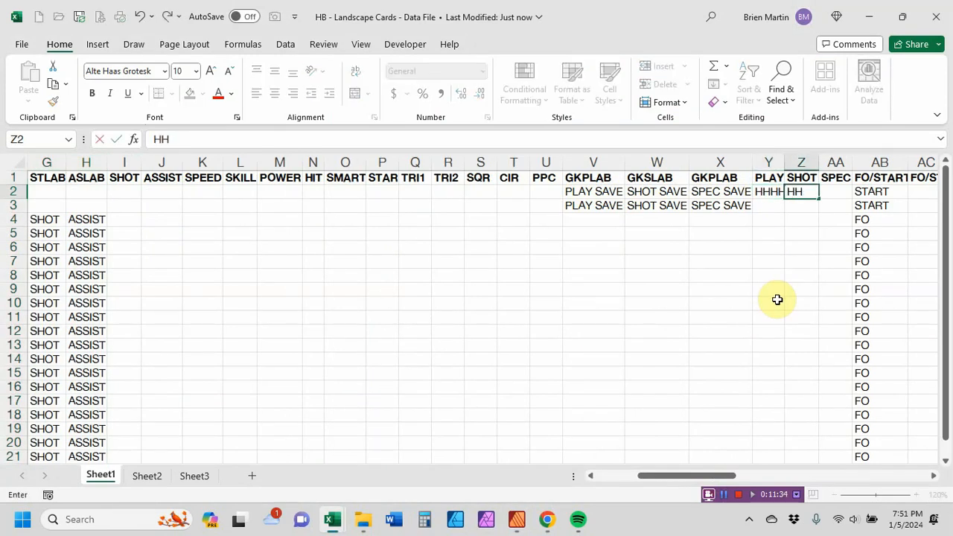
pyautogui.write('HI')
pyautogui.press('Tab')
pyautogui.write('HHHH')
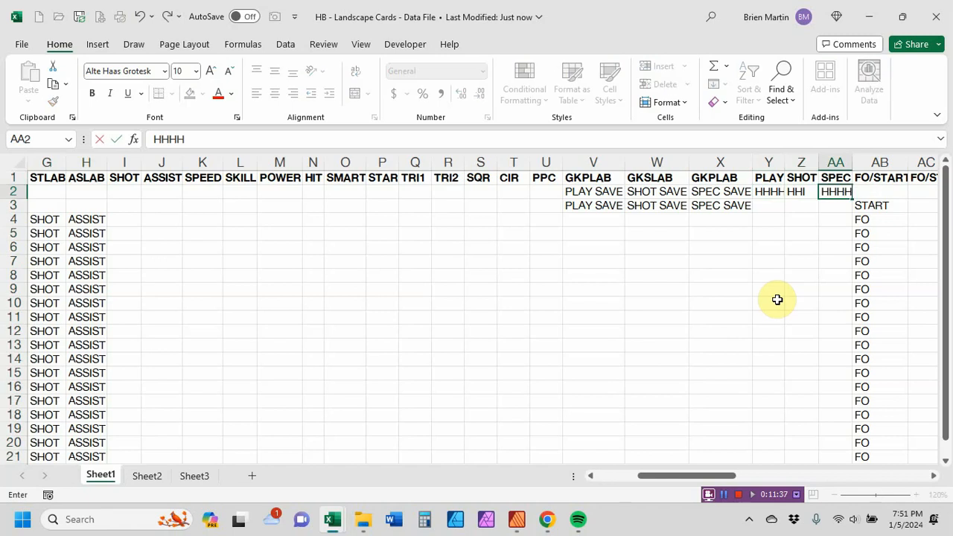
pyautogui.press('Return')
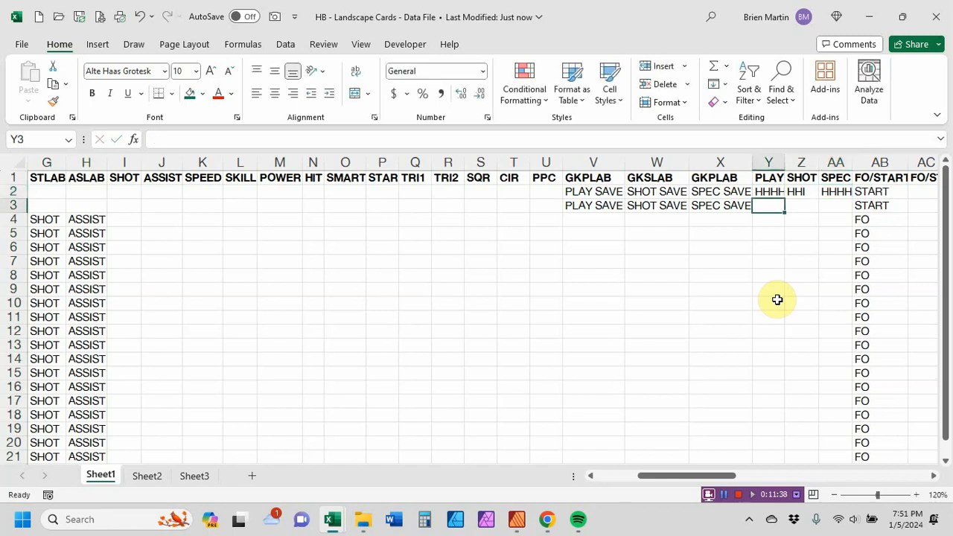
# - Enter H for PLAY, I for SHOT and HH for SPEC in the Scouts goaltender's row 3
pyautogui.write('HHHH')
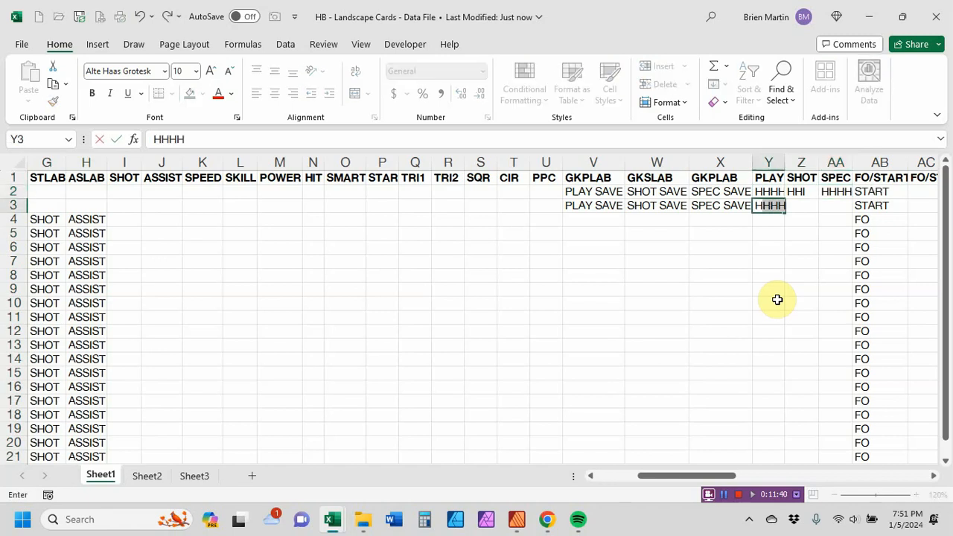
pyautogui.press('Tab')
pyautogui.hotkey('shift', 'Tab')
pyautogui.write('H')
pyautogui.press('Delete')
pyautogui.press('Tab')
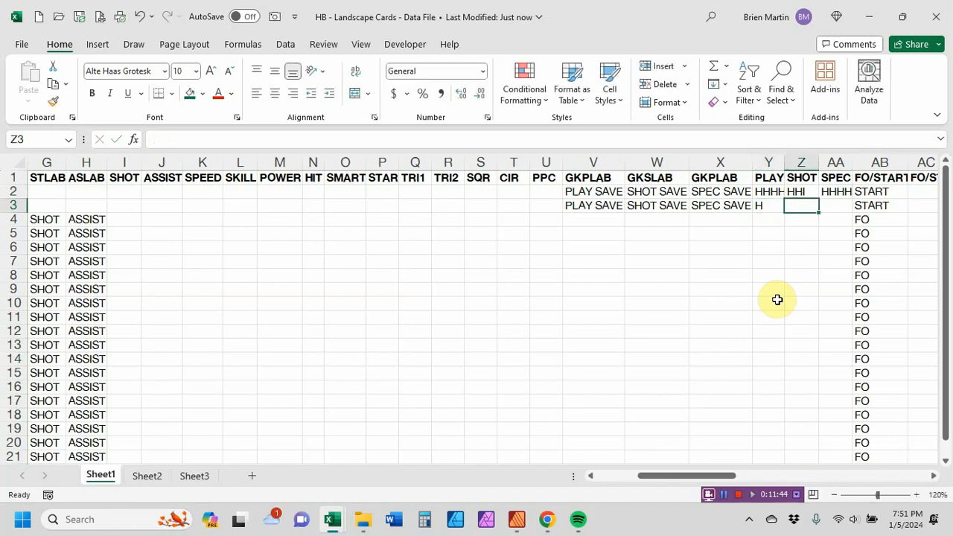
pyautogui.write('I')
pyautogui.press('Tab')
pyautogui.write('H')
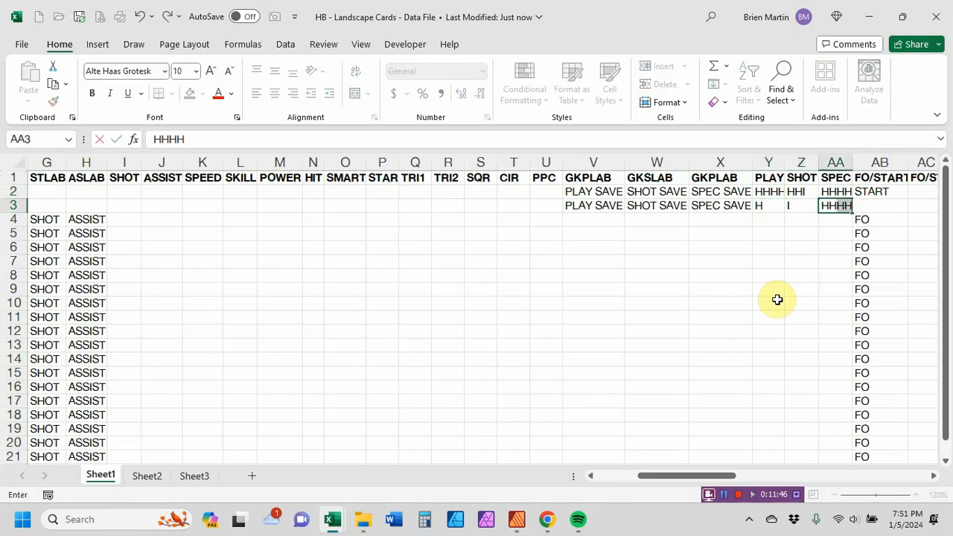
pyautogui.write('H')
pyautogui.press('Delete')
pyautogui.press('Tab')
pyautogui.write('START')
pyautogui.press('Return')
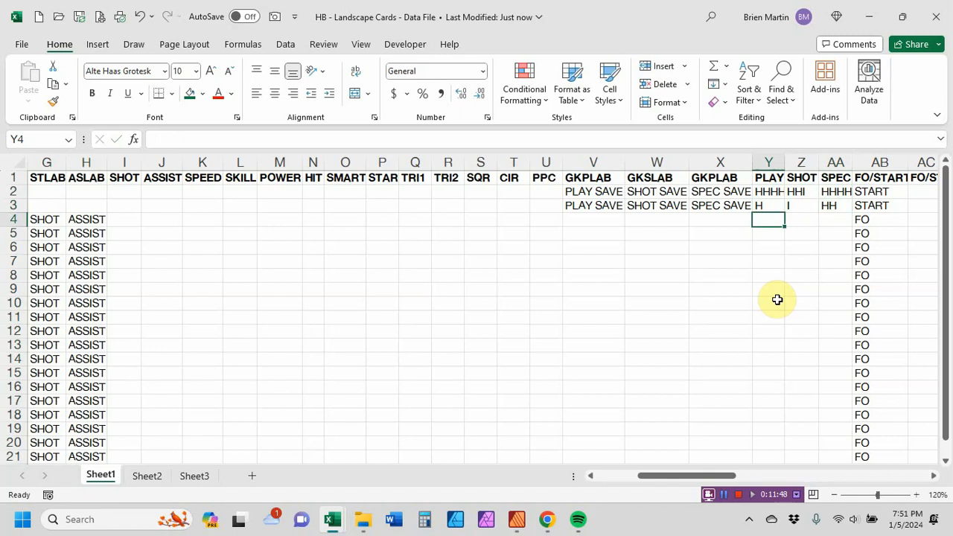
# - Enter HHHH for SHOT and IHH for ASSIST in the Kraken left wing's row 7
pyautogui.click(592, 476)
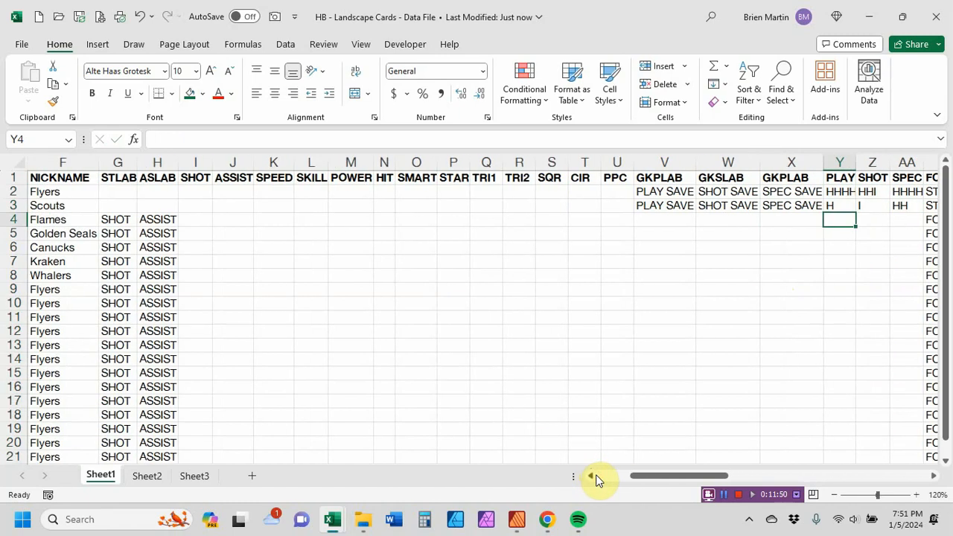
pyautogui.click(596, 476)
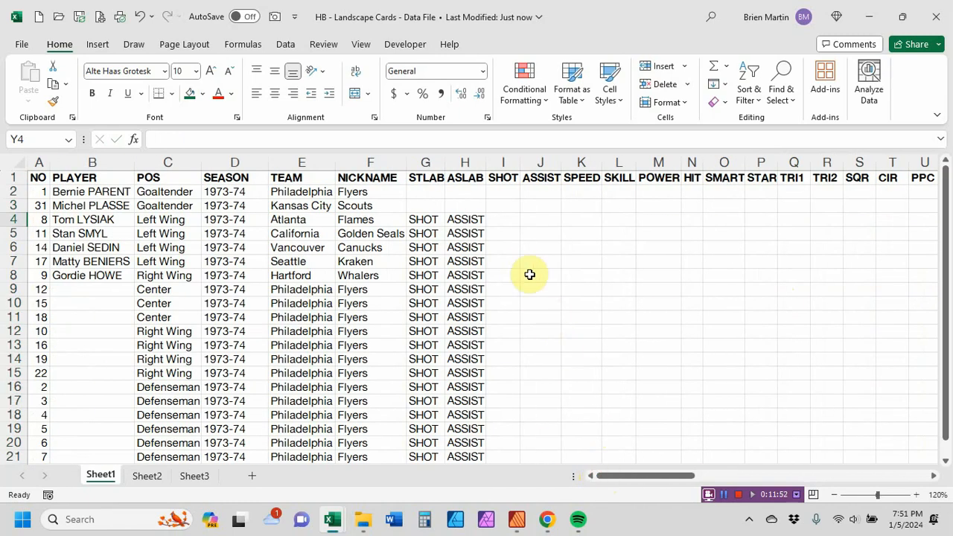
pyautogui.click(509, 260)
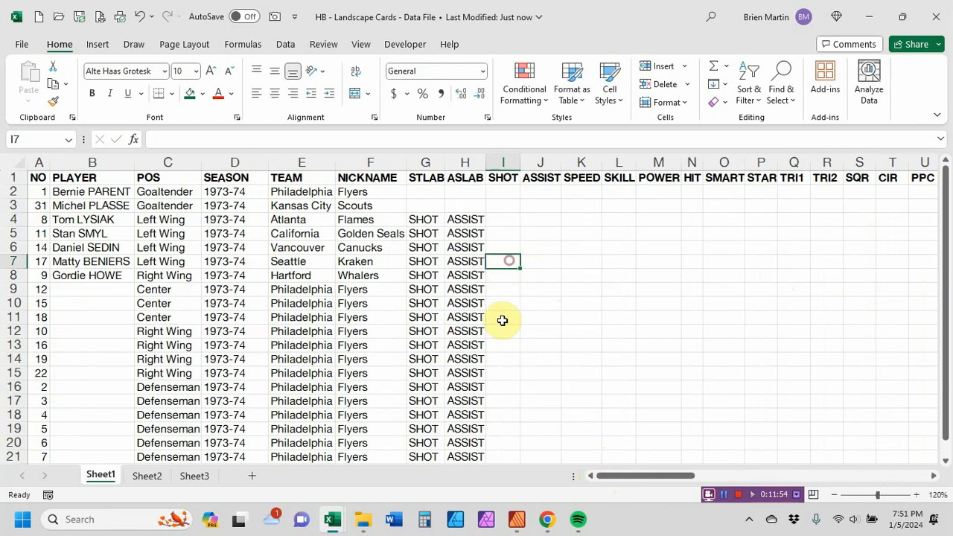
pyautogui.write('HHHH')
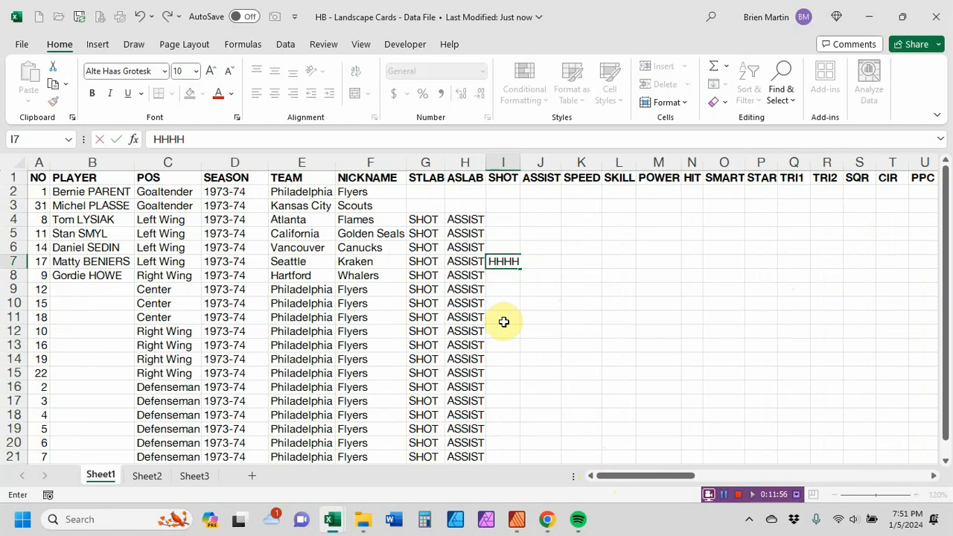
pyautogui.press('Tab')
pyautogui.write('HH')
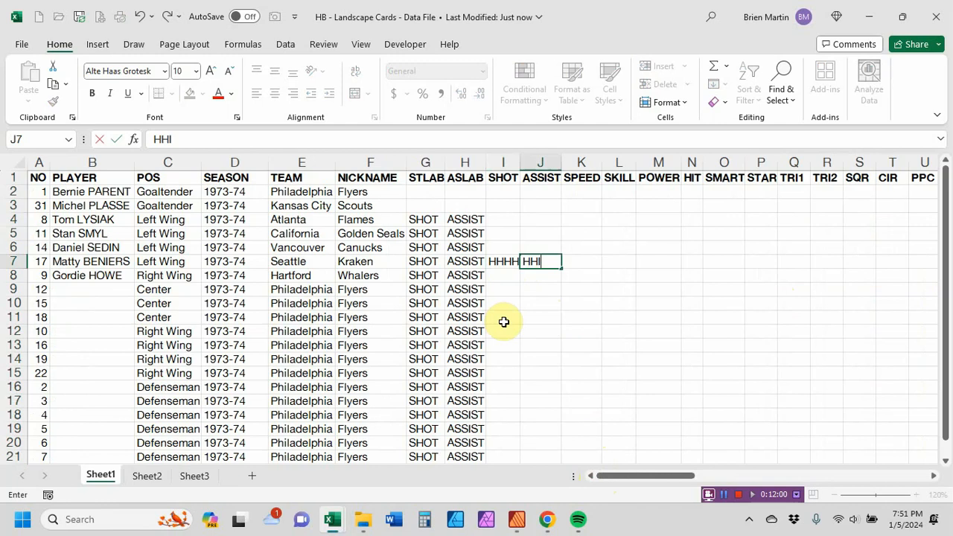
pyautogui.press('BackSpace')
pyautogui.press('BackSpace')
pyautogui.press('BackSpace')
pyautogui.write('IHH')
pyautogui.press('Tab')
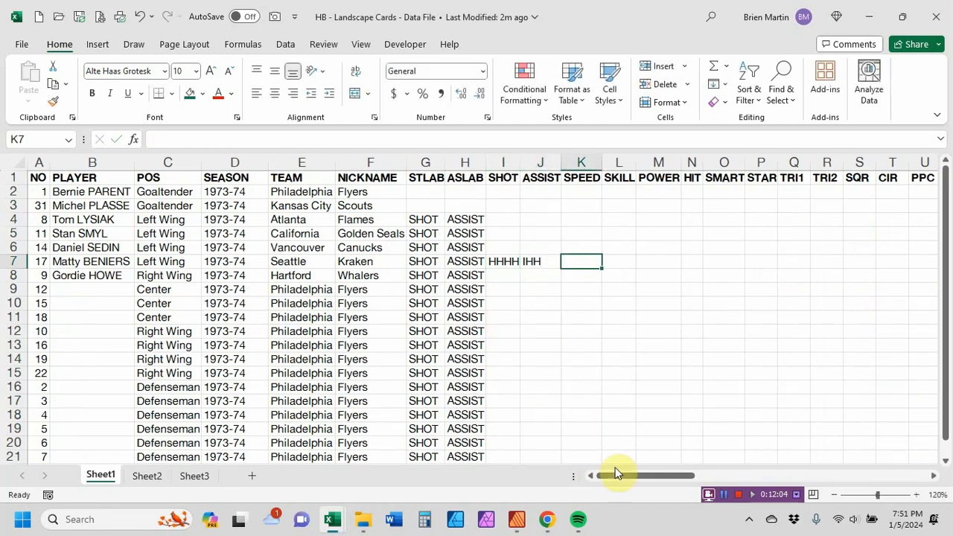
# - Examine the five-column Symbols table on the Affinity Publisher card and return to the landscape cards data file
pyautogui.moveTo(620, 477); pyautogui.dragTo(680, 475)
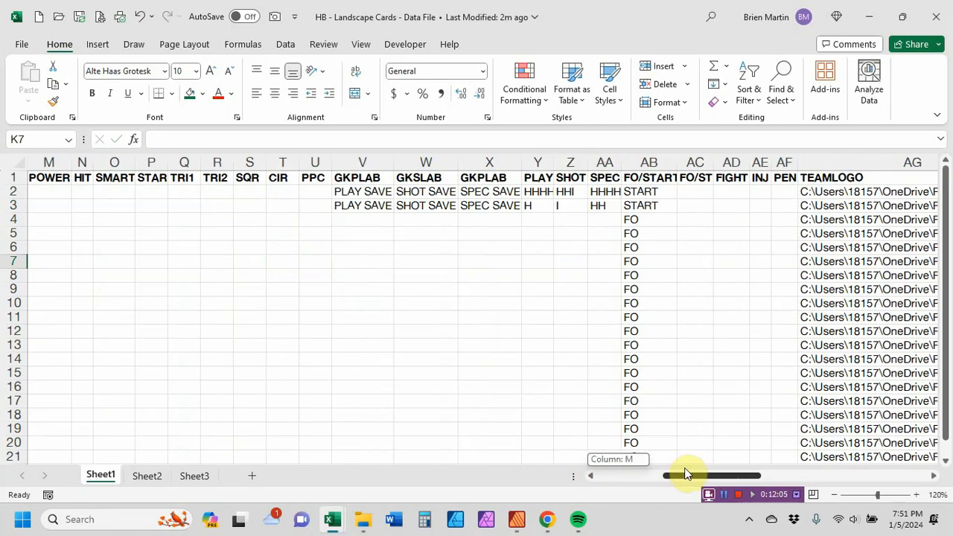
pyautogui.click(517, 519)
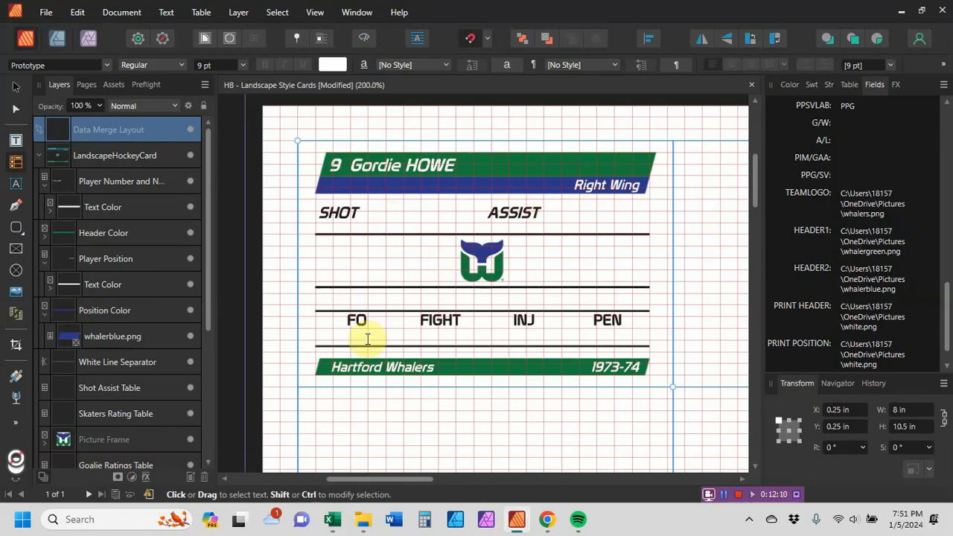
pyautogui.moveTo(322, 300); pyautogui.dragTo(634, 291)
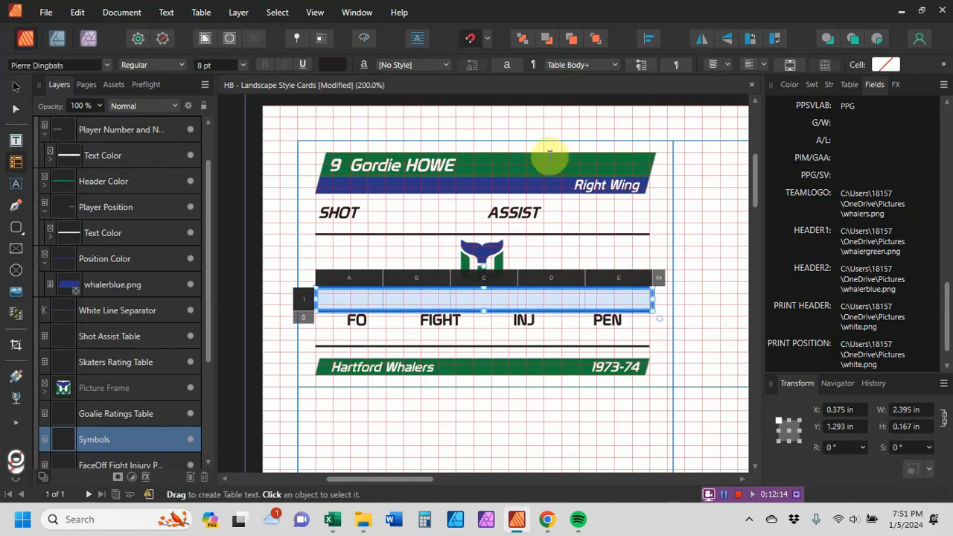
pyautogui.press('Escape')
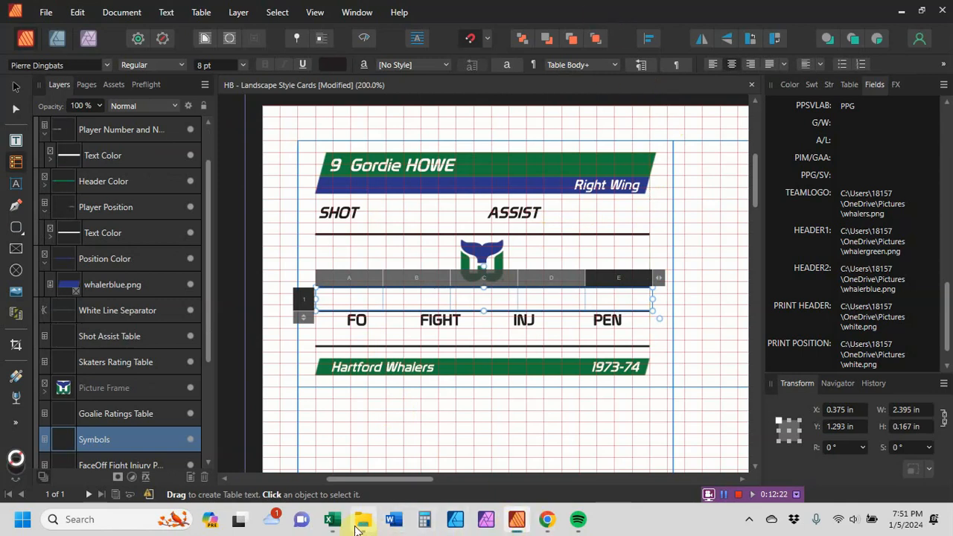
pyautogui.moveTo(339, 529)
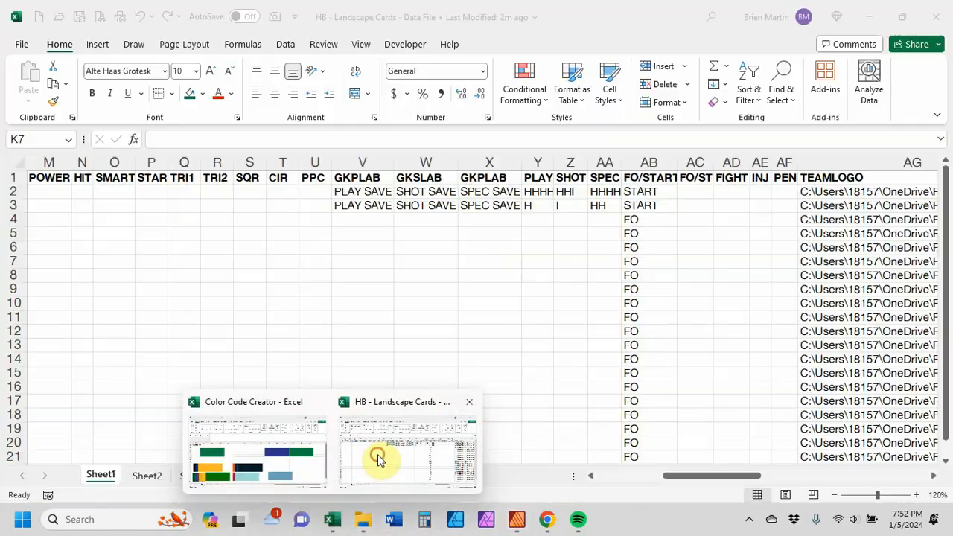
pyautogui.click(376, 455)
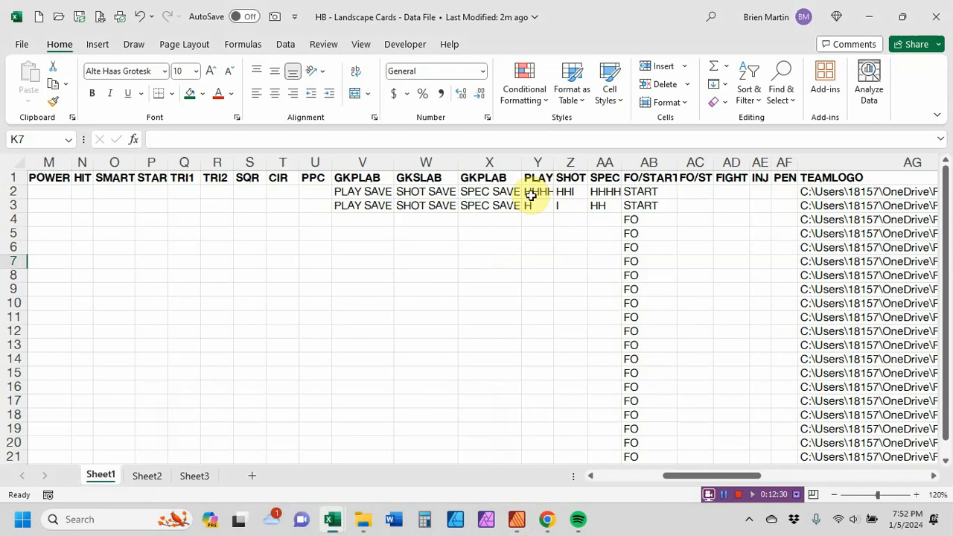
# - Enter SPEED, SKILL, SMART and STAR in their matching columns of the Kraken row 7, leaving POWER and HIT blank
pyautogui.click(602, 476)
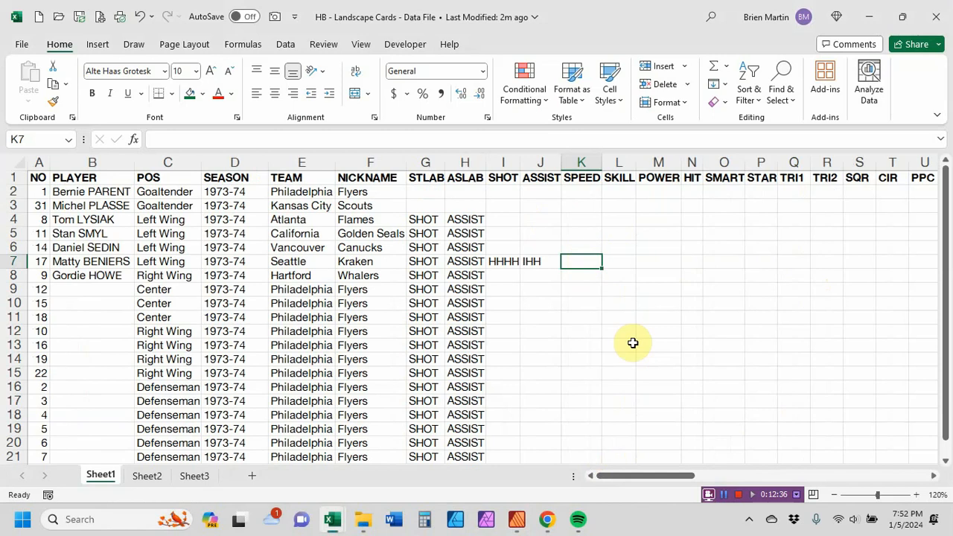
pyautogui.write('SPEED')
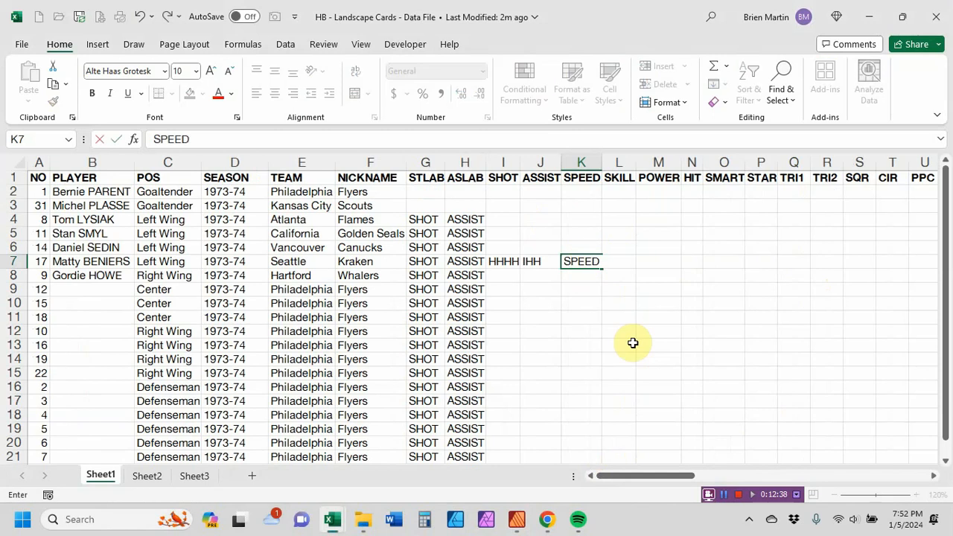
pyautogui.press('Tab')
pyautogui.write('SKILL')
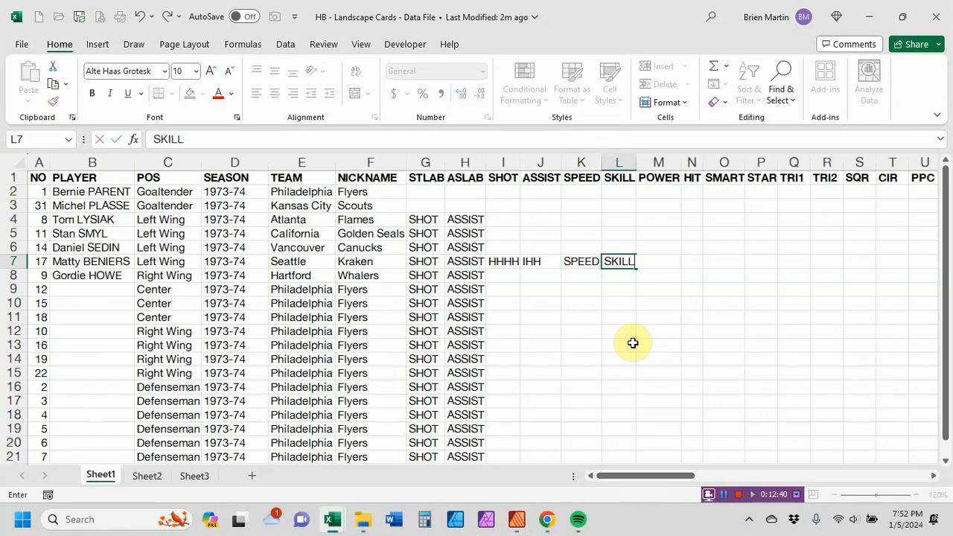
pyautogui.press('Tab')
pyautogui.press('Tab')
pyautogui.press('Tab')
pyautogui.write('SMART')
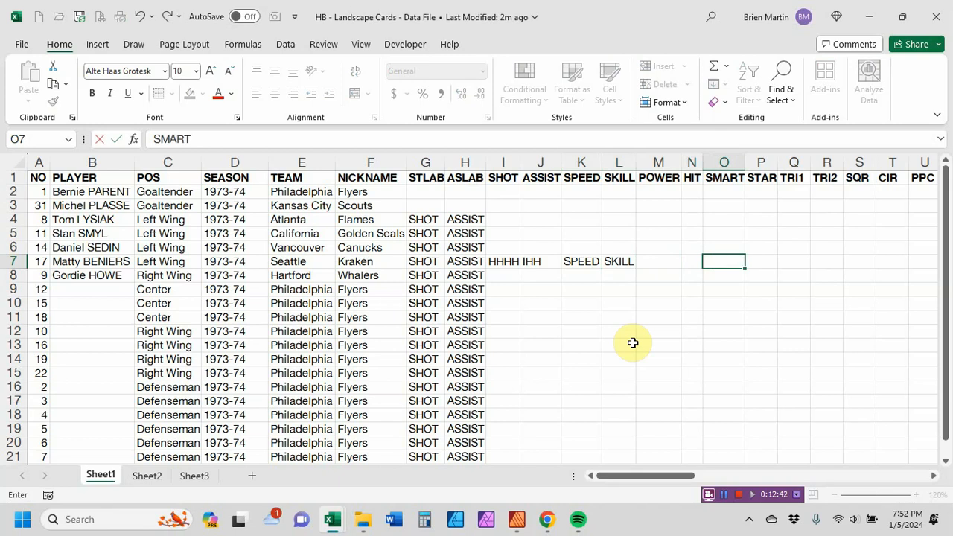
pyautogui.press('Tab')
pyautogui.write('STAR')
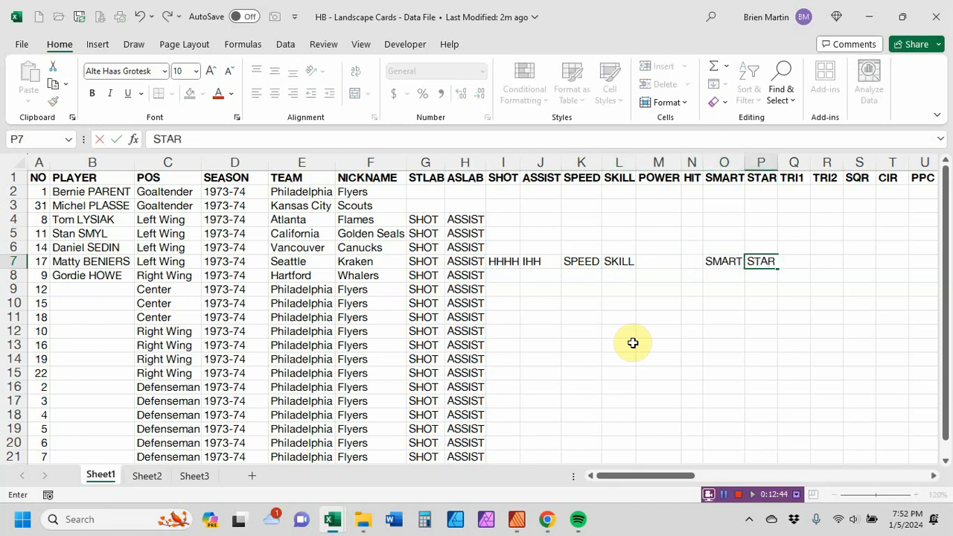
pyautogui.press('Tab')
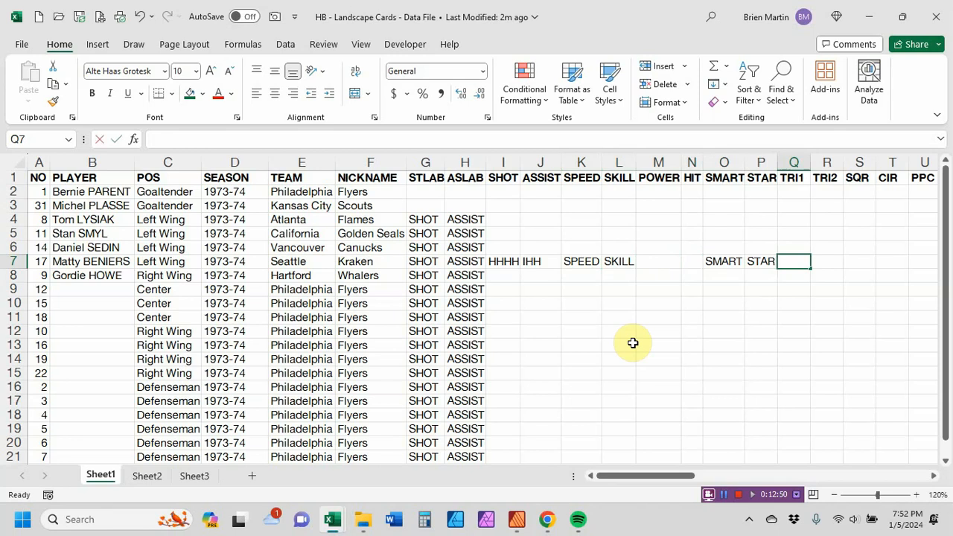
# - Enter the symbol codes t for TRI1, l for CIR and J for PPC in the Kraken row 7
pyautogui.write('t')
pyautogui.press('Tab')
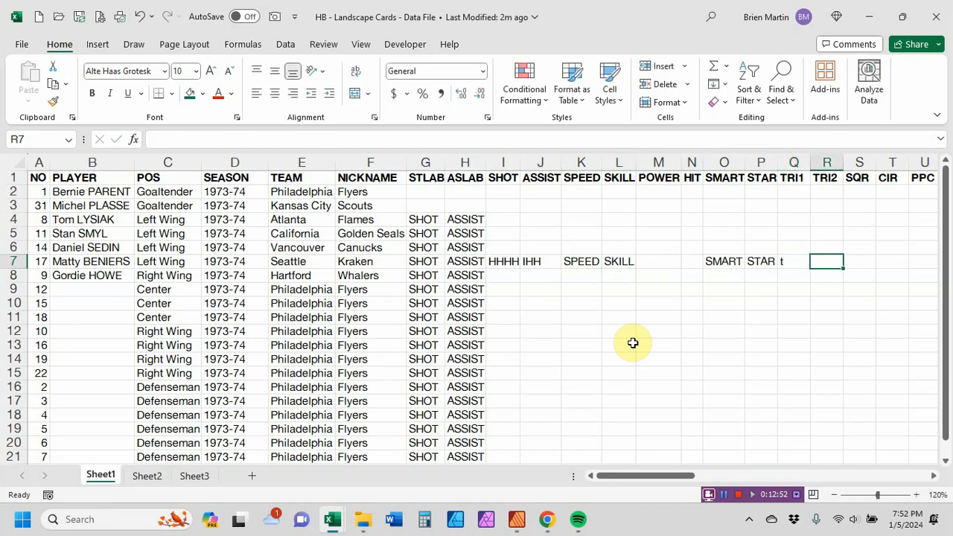
pyautogui.press('Tab')
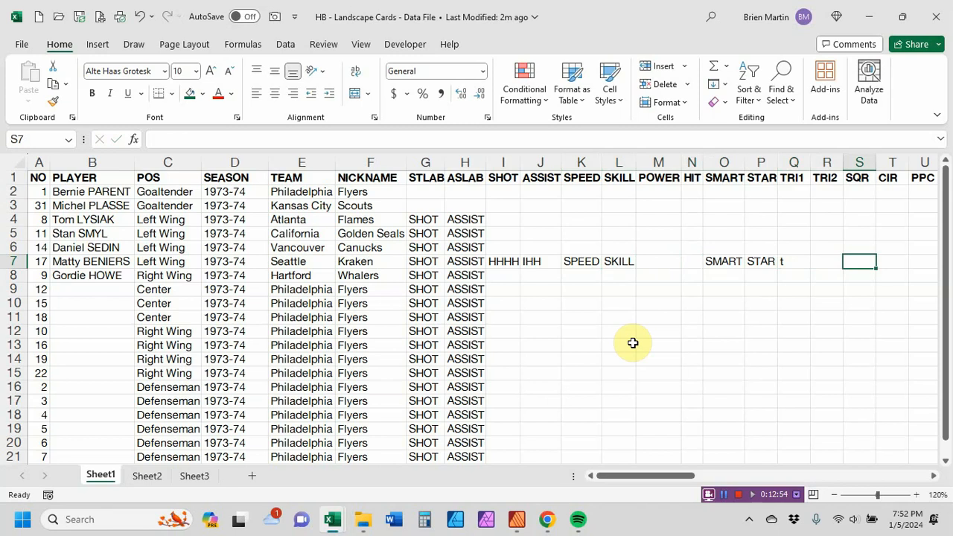
pyautogui.press('Tab')
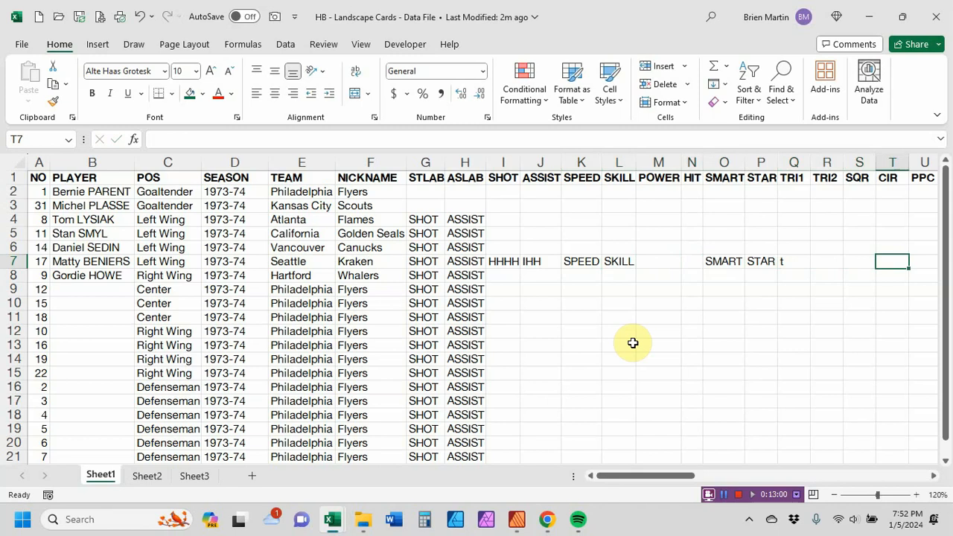
pyautogui.write('I')
pyautogui.press('Tab')
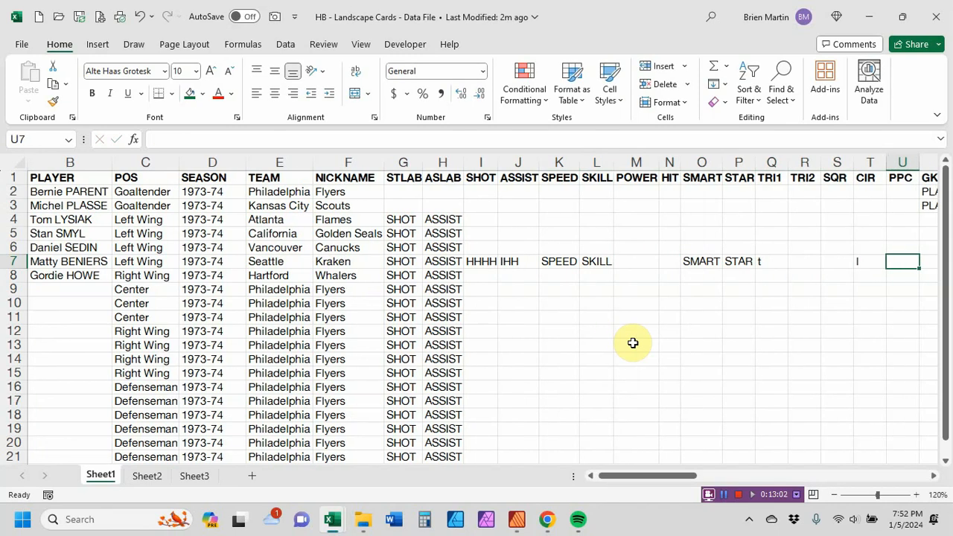
pyautogui.write('J')
pyautogui.press('Return')
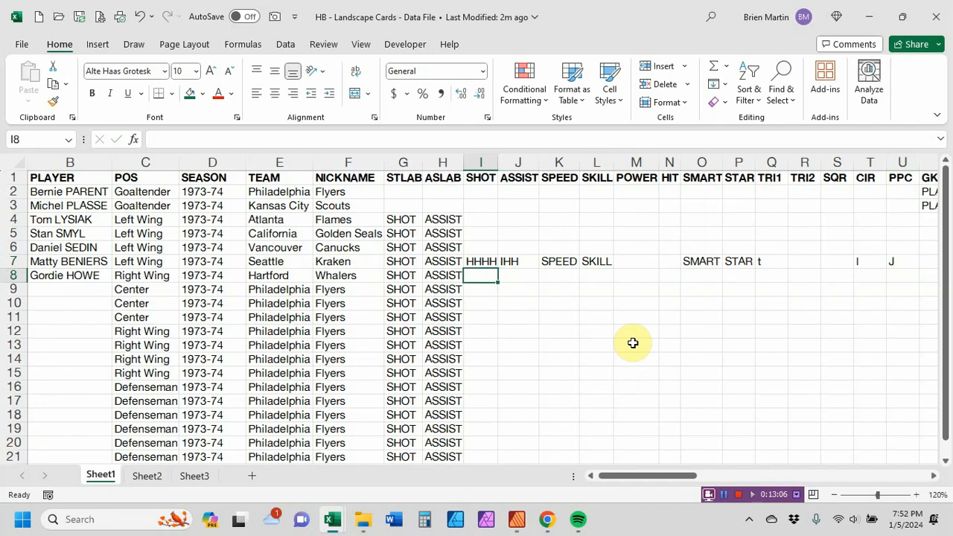
# - Enter HHHH for both SHOT and ASSIST in the Whalers right wing's row 8
pyautogui.write('HHHH')
pyautogui.press('Tab')
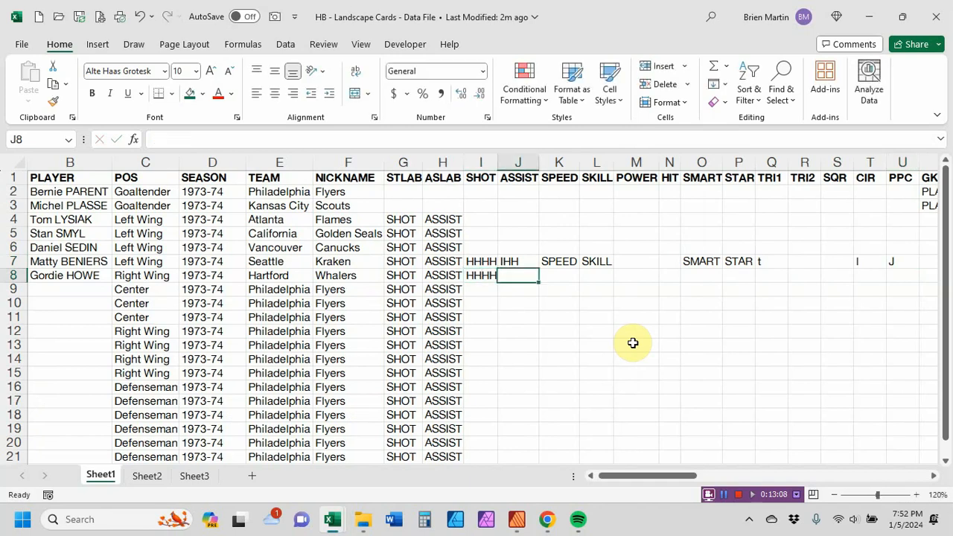
pyautogui.write('HHHH')
pyautogui.press('Tab')
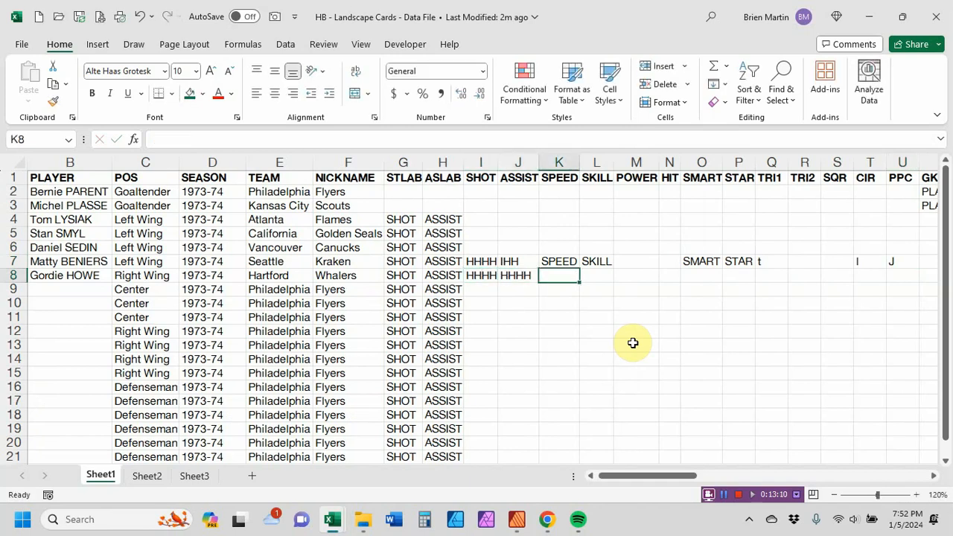
# - Fill the Whalers row 8 with SPEED, SKILL, POWER, HIT, SMART and STAR in their matching columns
pyautogui.write('SPEED')
pyautogui.press('Tab')
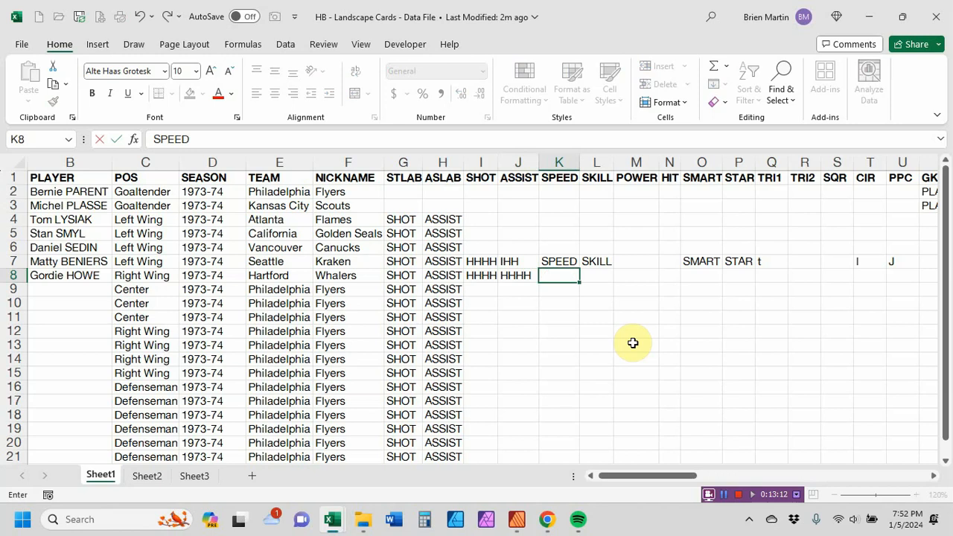
pyautogui.write('SKILL')
pyautogui.press('Tab')
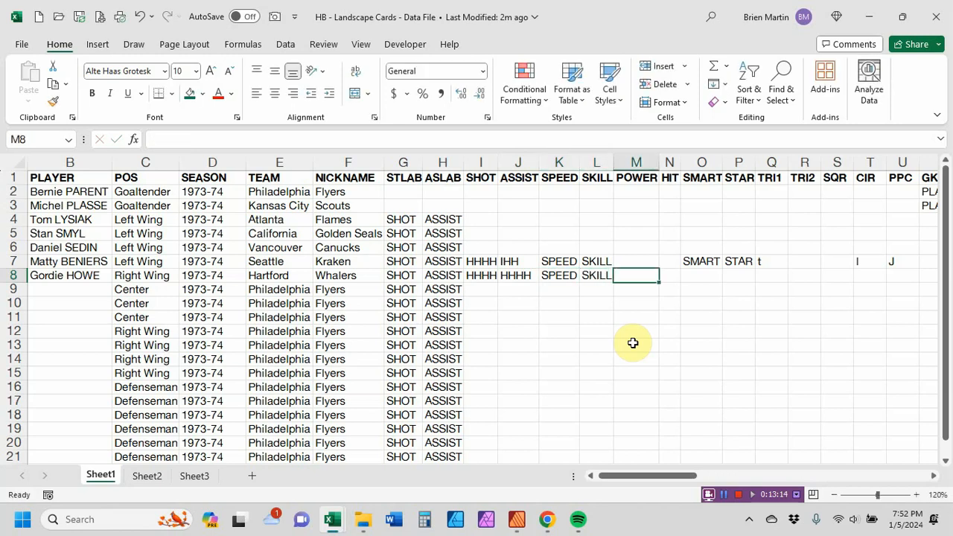
pyautogui.write('POWER')
pyautogui.press('Tab')
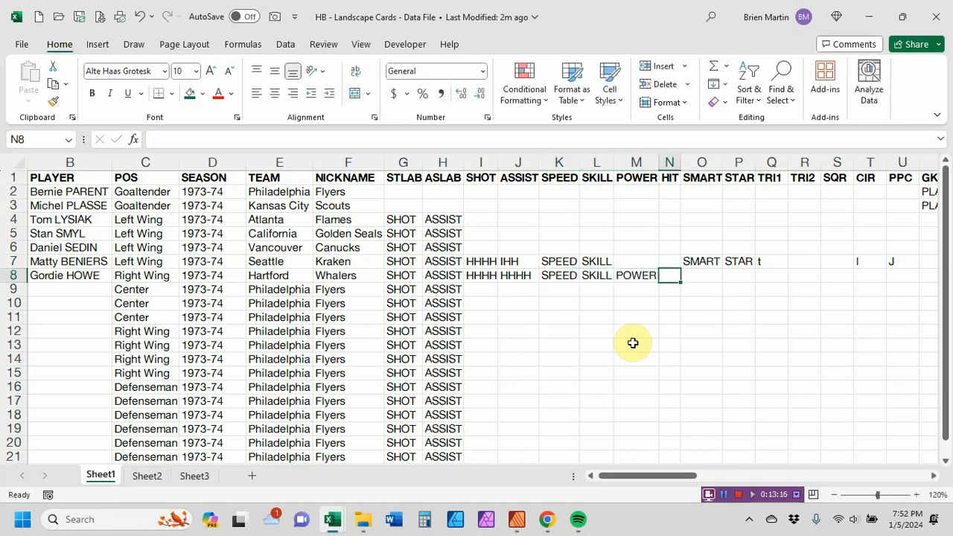
pyautogui.write('HIT')
pyautogui.press('Tab')
pyautogui.write('SMART')
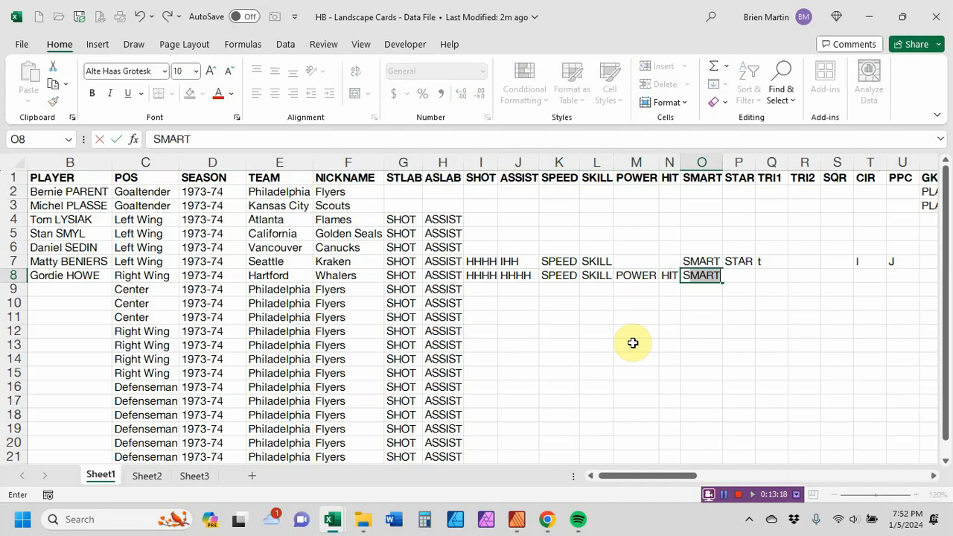
pyautogui.press('Tab')
pyautogui.write('STAR')
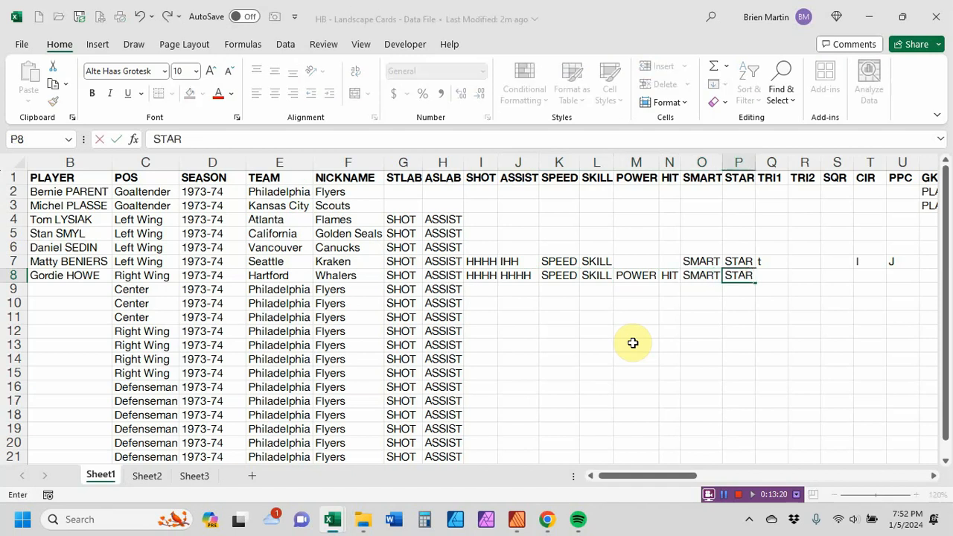
# - Enter the symbol codes t for TRI1 and TRI2, n for SQR and J for PPC in the Whalers row 8, leaving CIR blank
pyautogui.press('Tab')
pyautogui.write('t')
pyautogui.press('Tab')
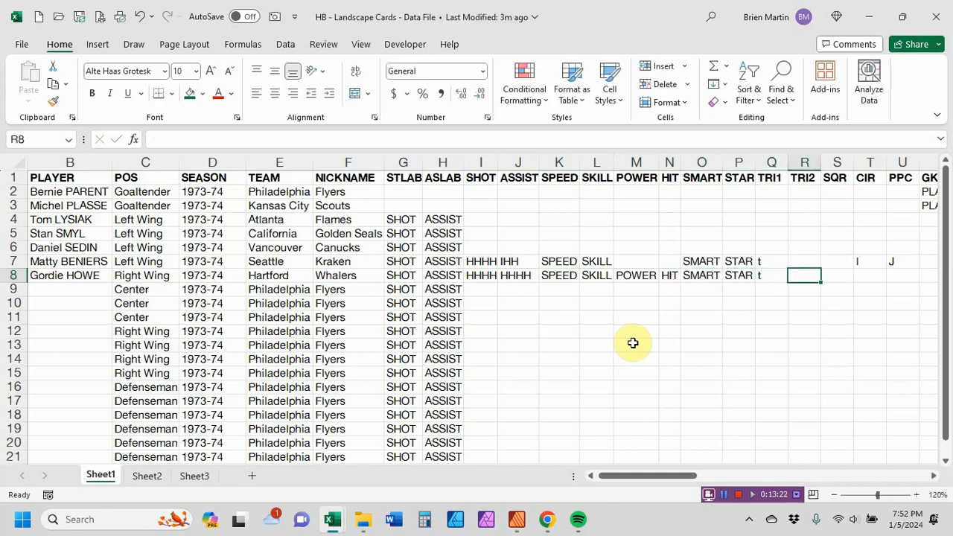
pyautogui.write('t')
pyautogui.press('Tab')
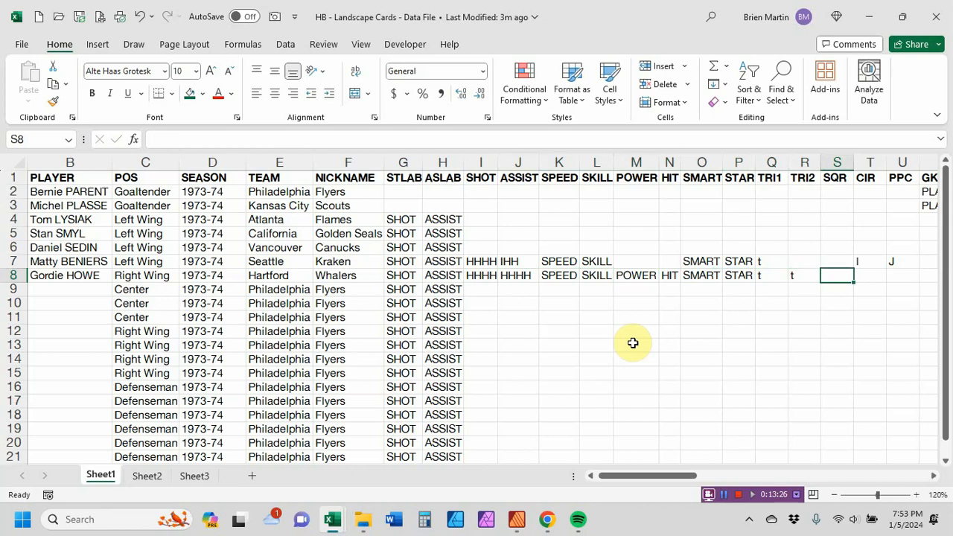
pyautogui.write('n')
pyautogui.press('Tab')
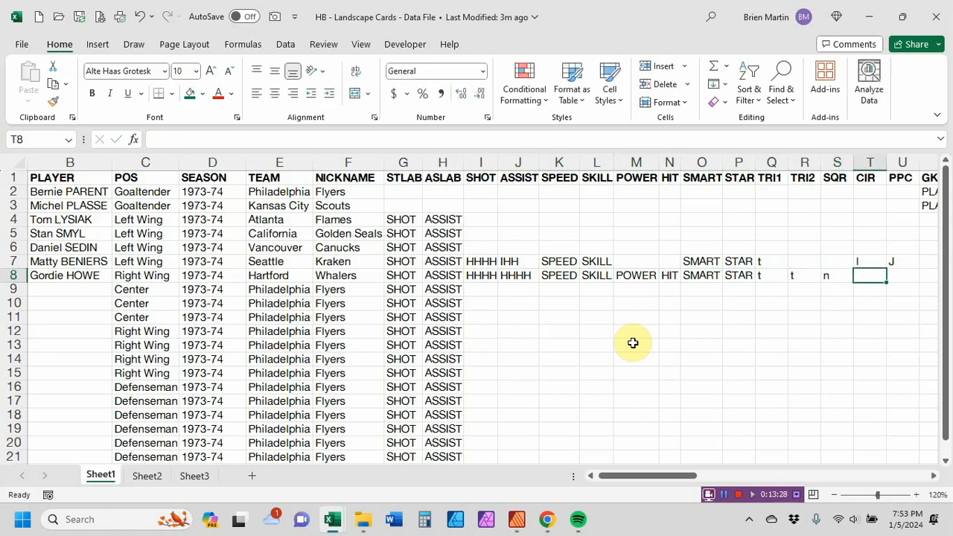
pyautogui.press('Tab')
pyautogui.write('J')
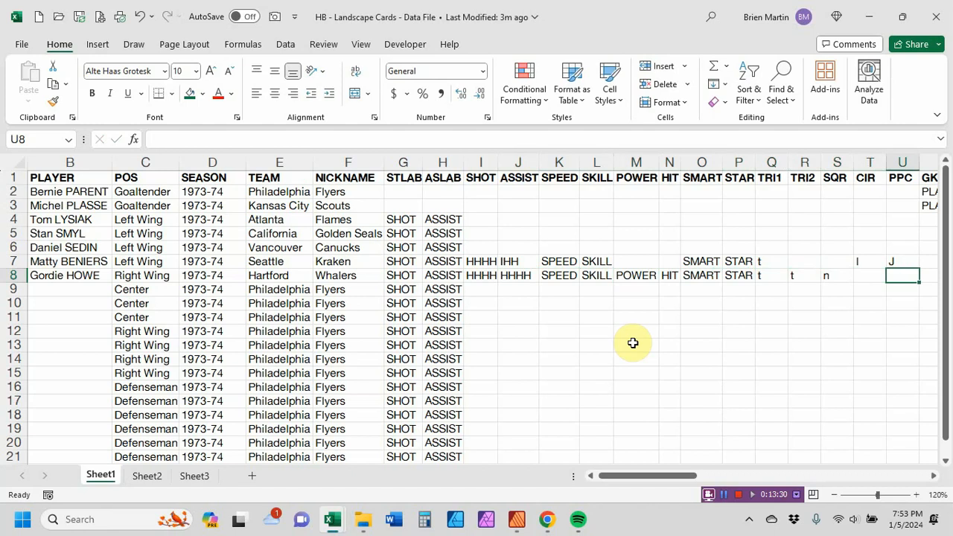
pyautogui.press('Tab')
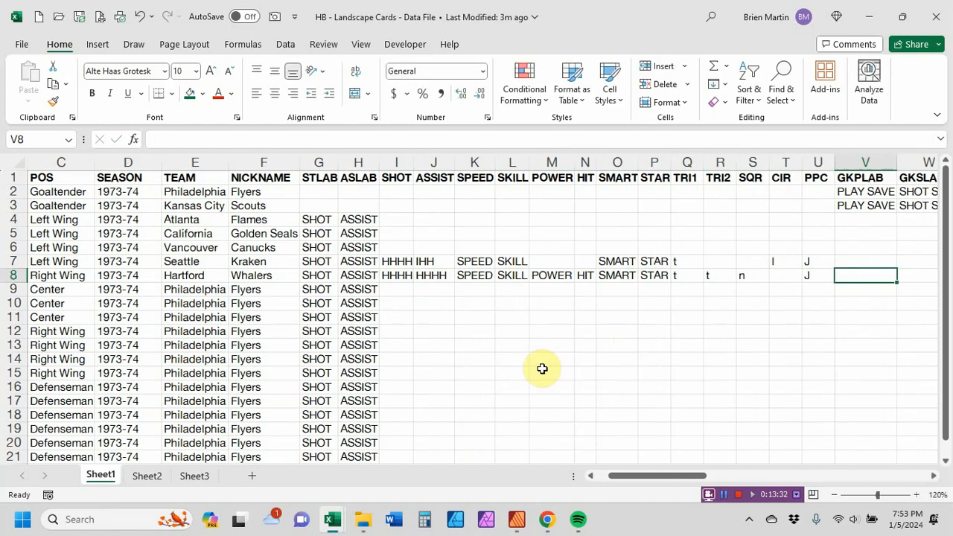
# - Save the HB - Landscape Cards - Data File workbook and close it
pyautogui.moveTo(602, 477); pyautogui.dragTo(596, 477)
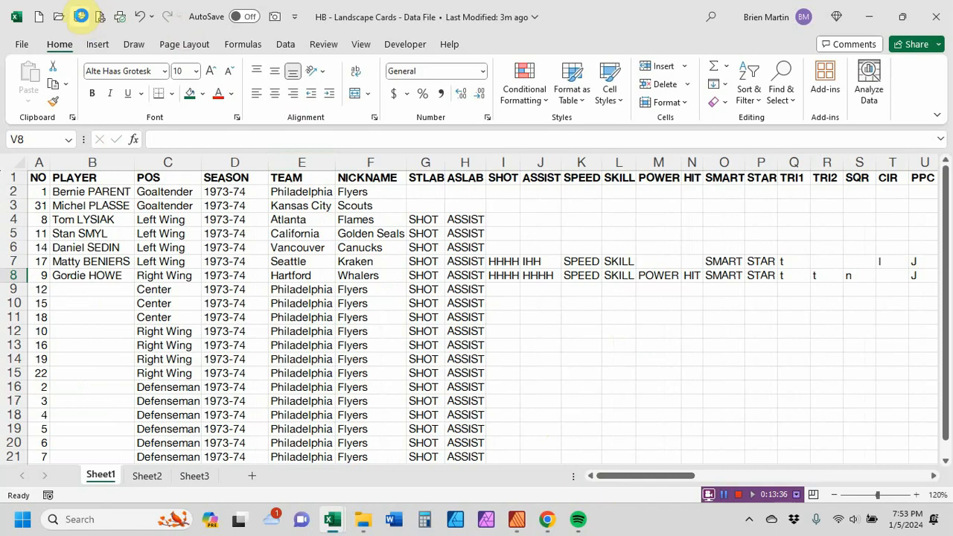
pyautogui.click(80, 16)
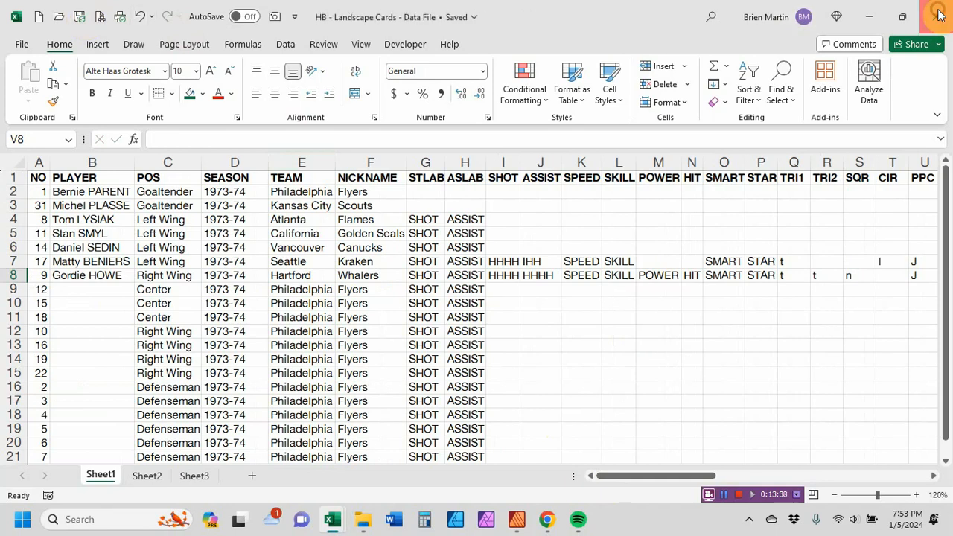
pyautogui.click(937, 15)
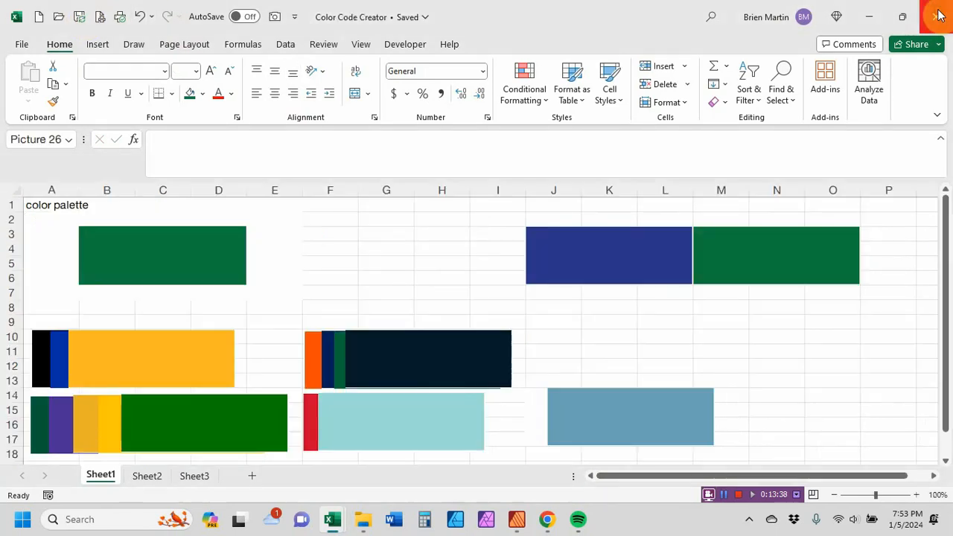
# - Switch to Affinity Publisher and update the data merge source from HB - Landscape Cards - Data File.xlsx
pyautogui.click(513, 519)
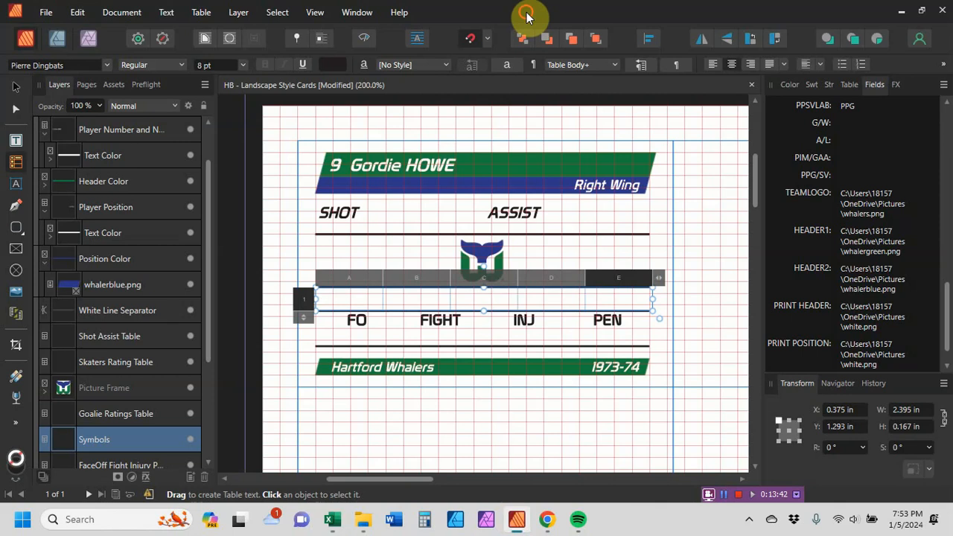
pyautogui.click(356, 12)
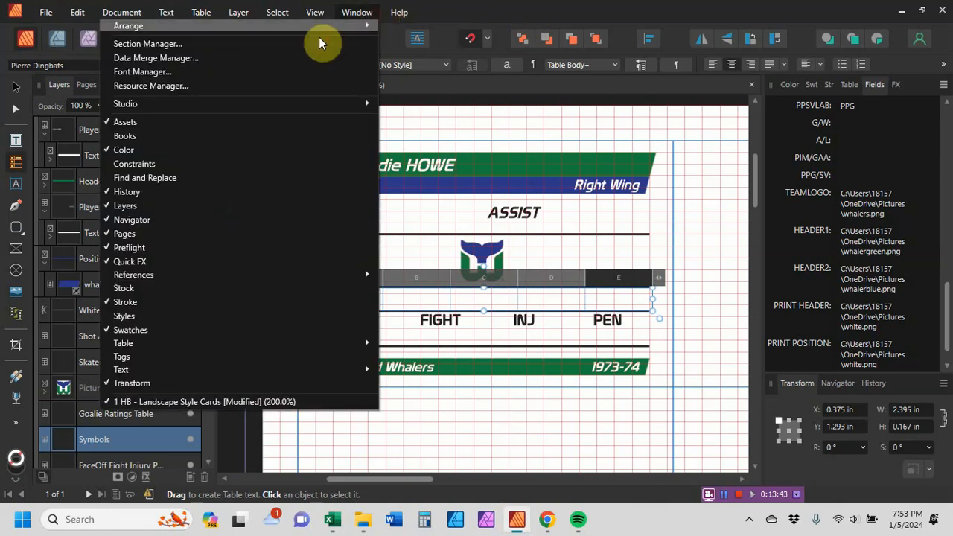
pyautogui.click(210, 57)
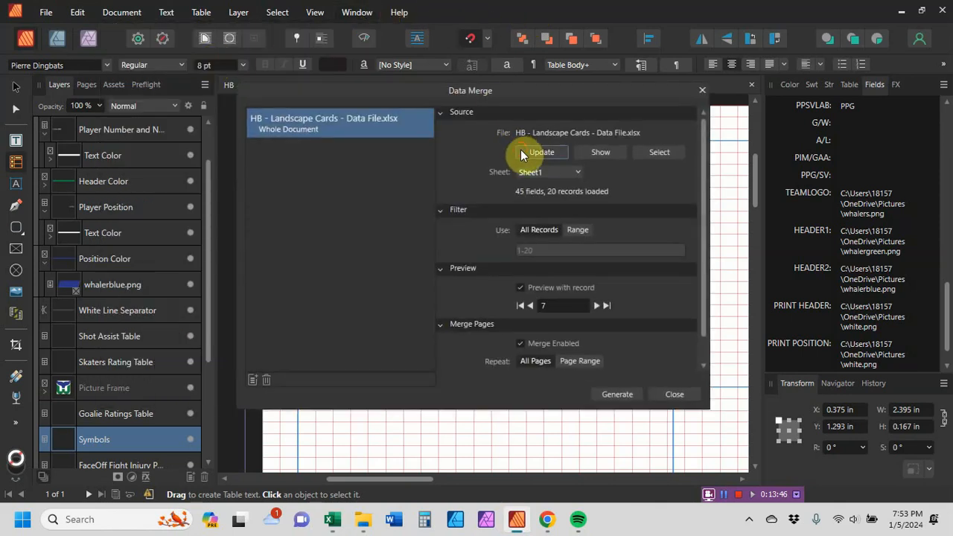
pyautogui.click(521, 151)
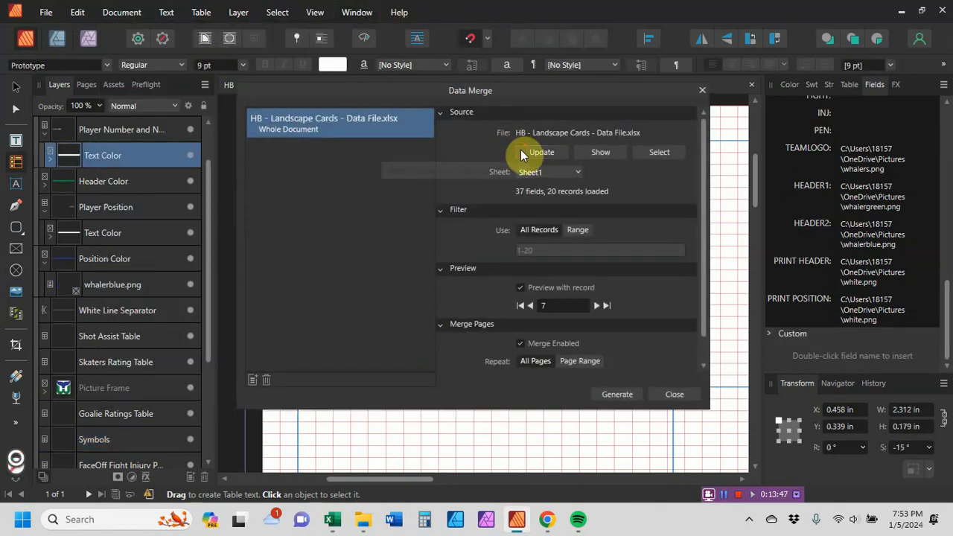
pyautogui.click(673, 396)
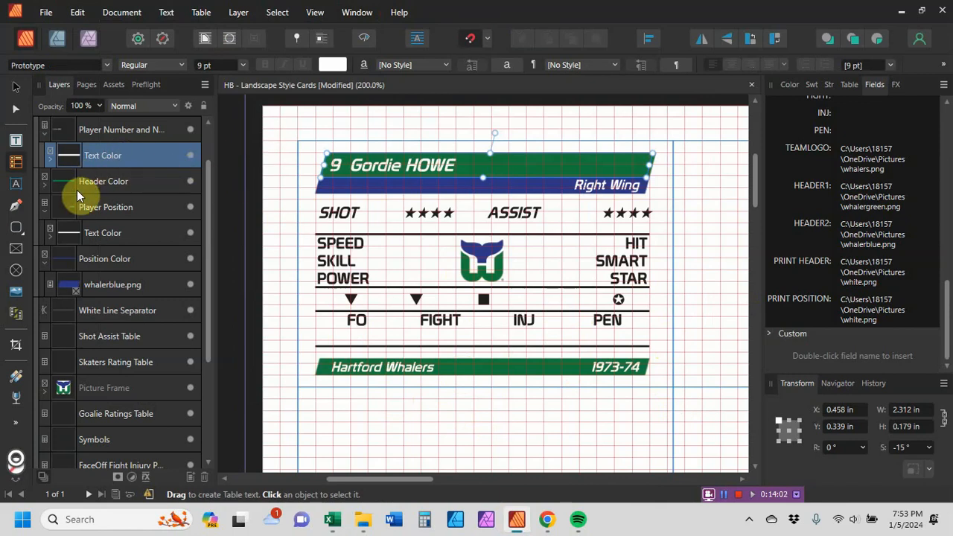
# - Examine the player number and name, position, shot/assist and ratings tables on the card against their data merge fields
pyautogui.scroll(2, 84, 154)
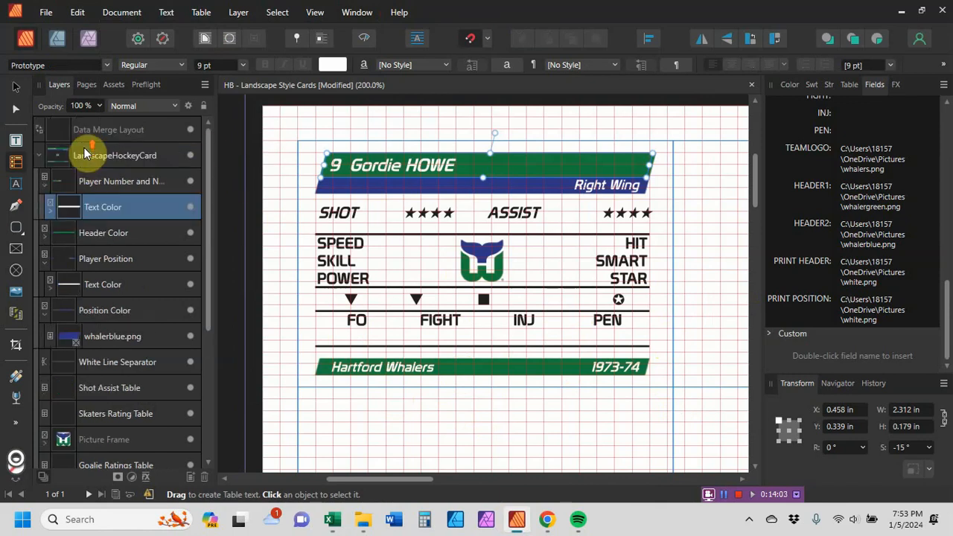
pyautogui.click(108, 184)
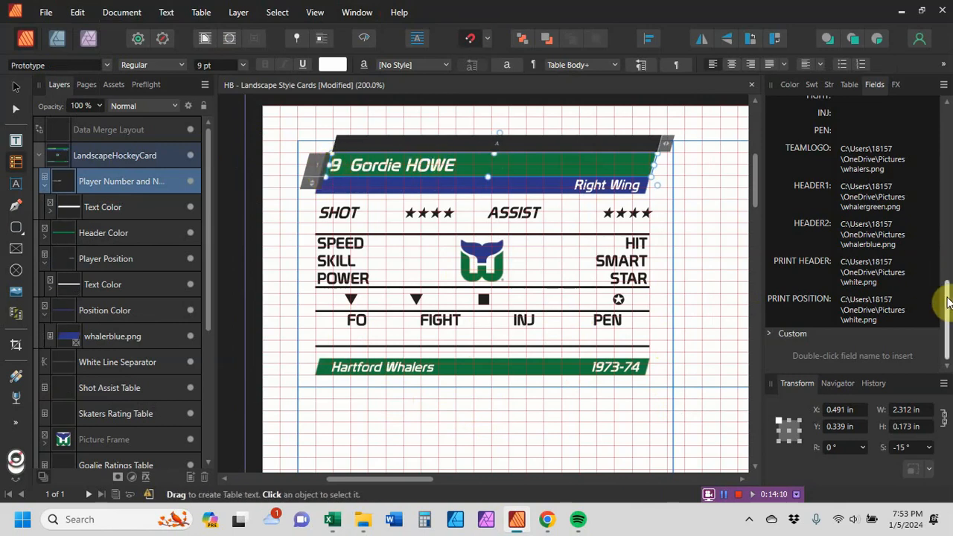
pyautogui.moveTo(946, 301); pyautogui.dragTo(946, 107)
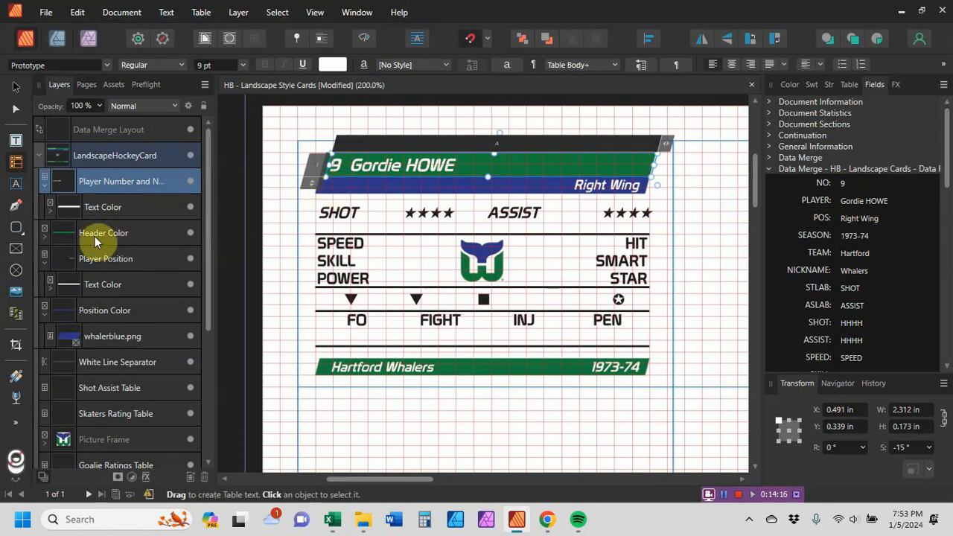
pyautogui.click(83, 260)
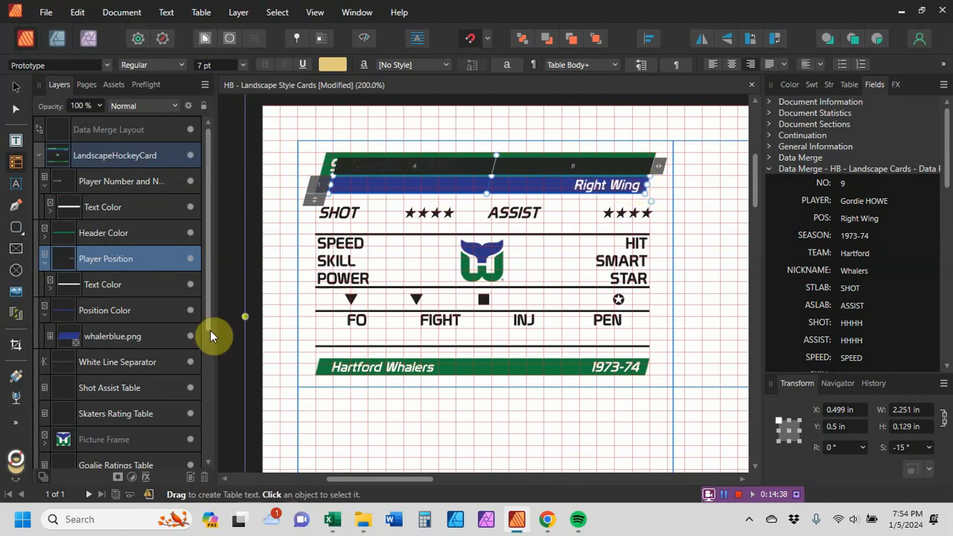
pyautogui.scroll(-3, 116, 313)
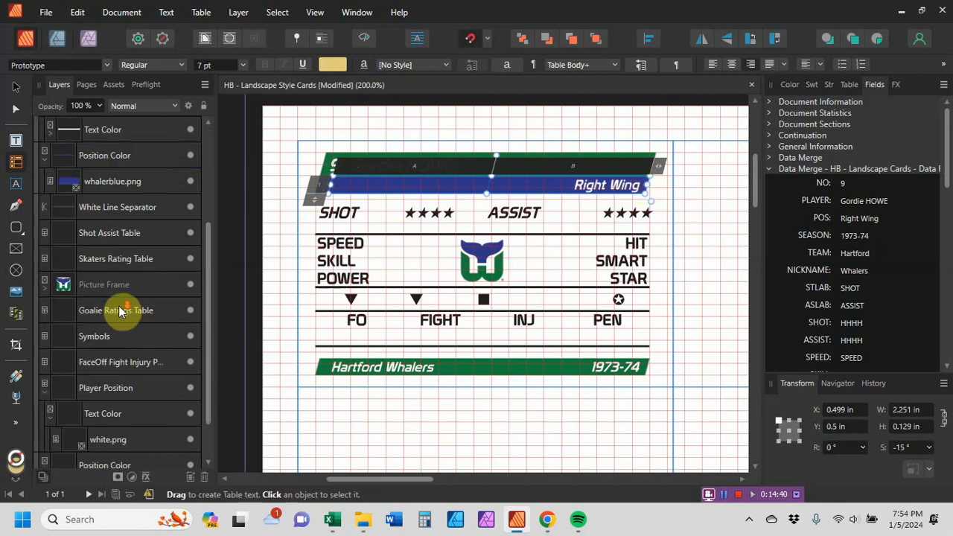
pyautogui.click(109, 235)
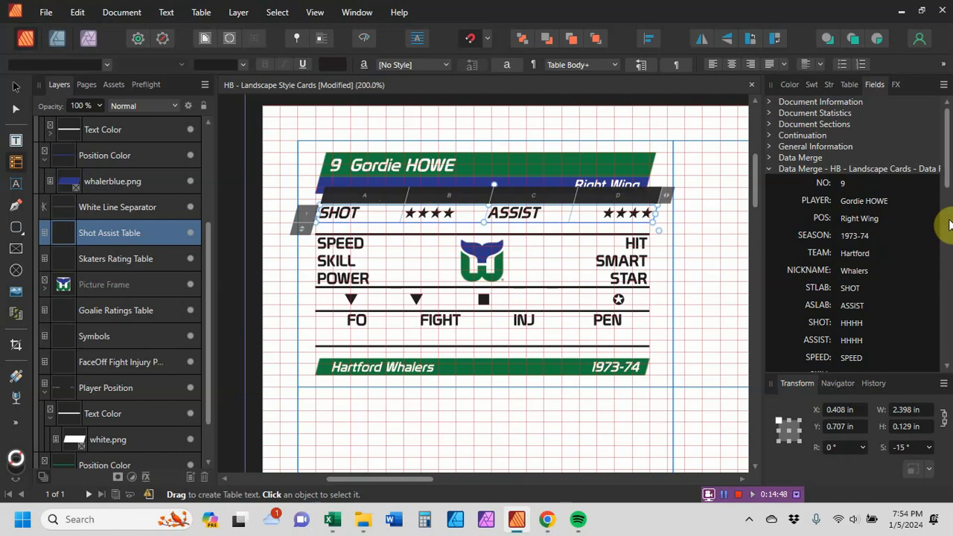
pyautogui.scroll(-3, 947, 187)
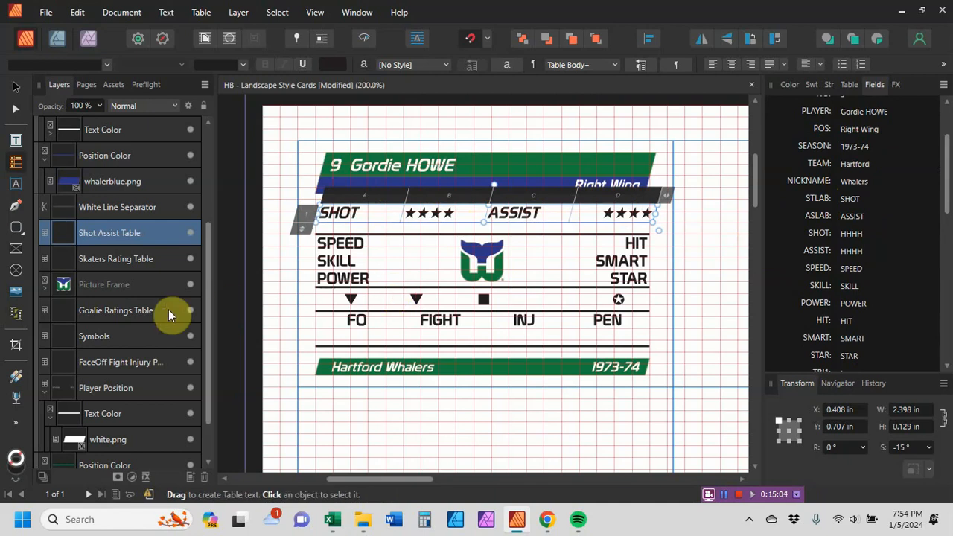
pyautogui.click(104, 264)
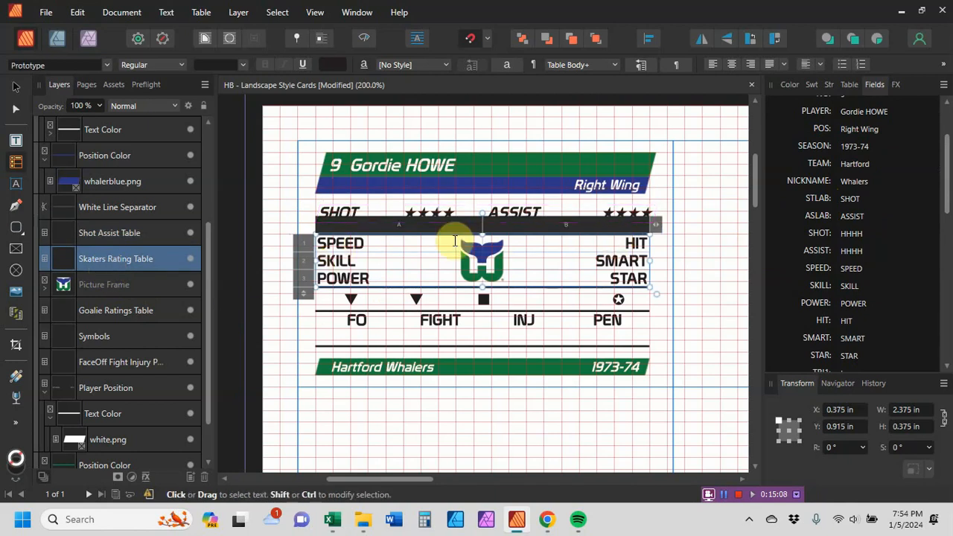
pyautogui.scroll(-2, 942, 213)
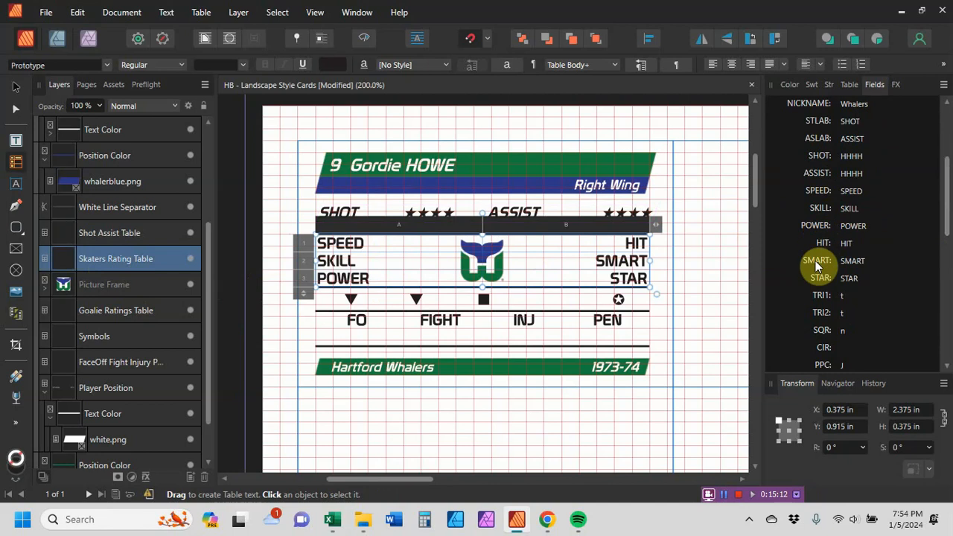
pyautogui.click(98, 316)
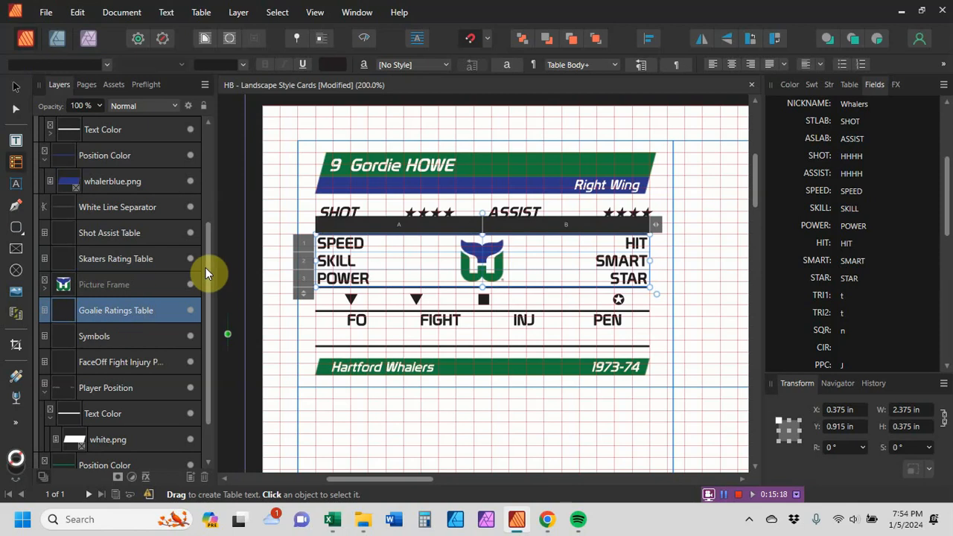
pyautogui.click(107, 257)
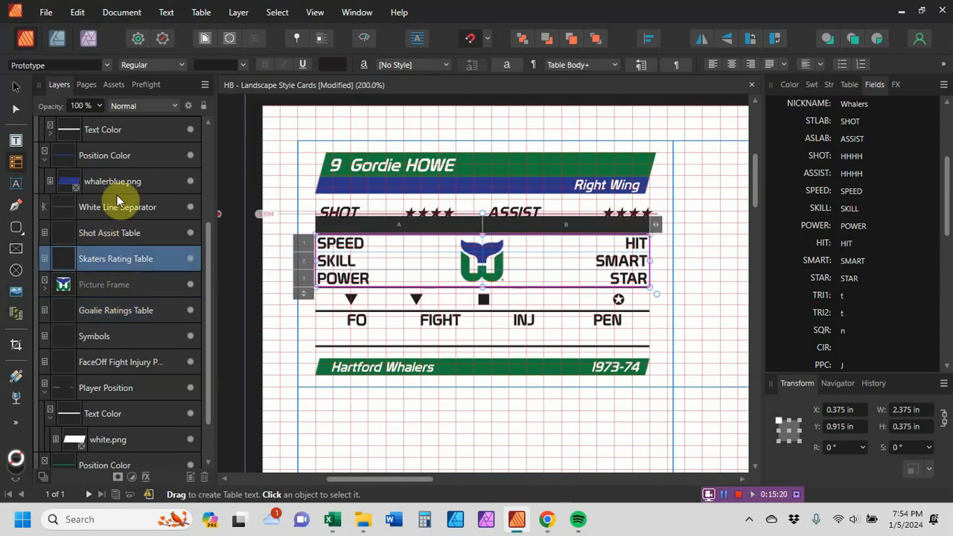
# - Move the Skaters Rating Table below the card to view the Goalie Ratings Table underneath, and bring it back over that table
pyautogui.click(16, 87)
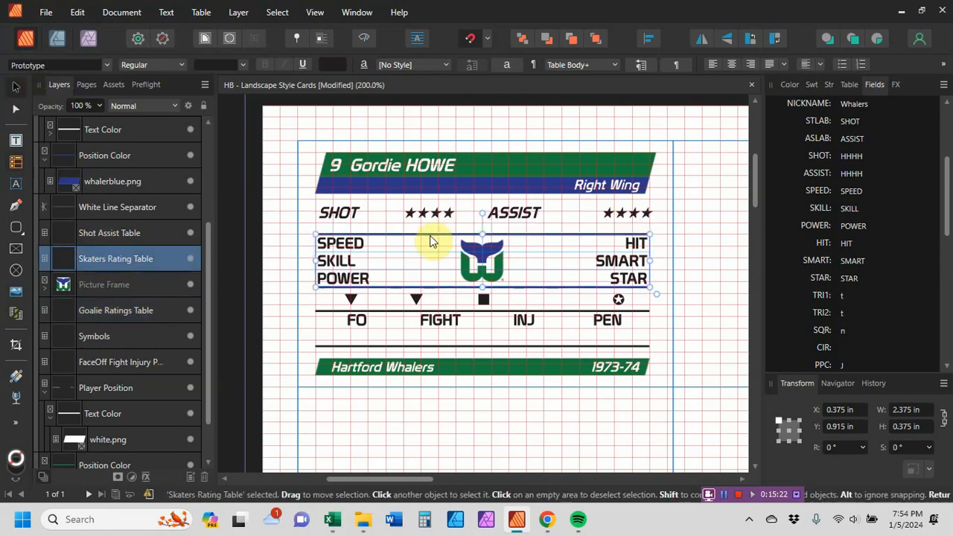
pyautogui.moveTo(430, 239); pyautogui.dragTo(431, 398)
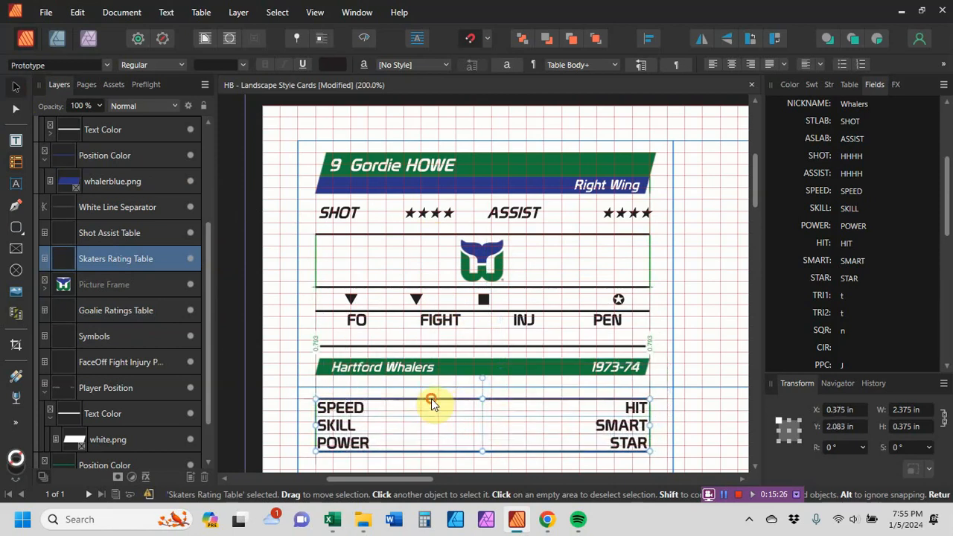
pyautogui.click(104, 311)
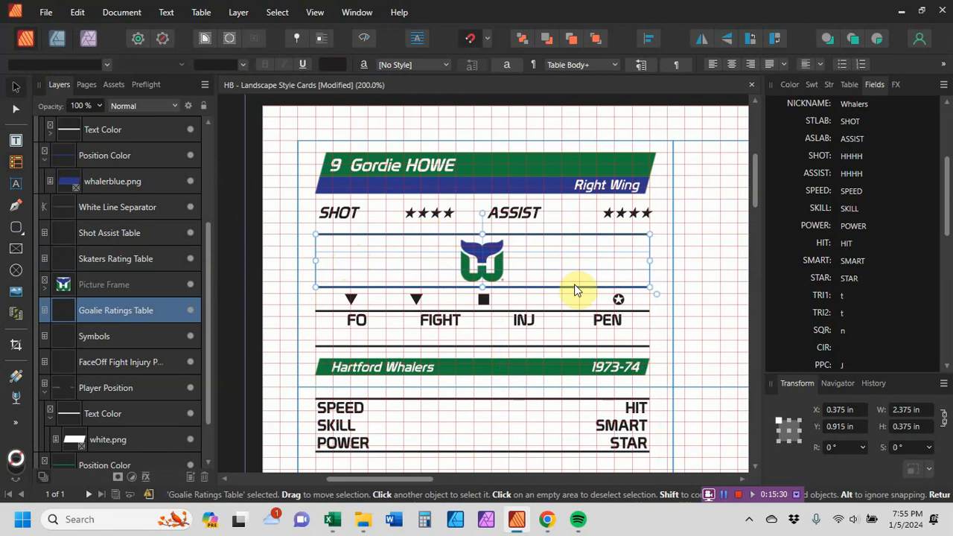
pyautogui.click(114, 260)
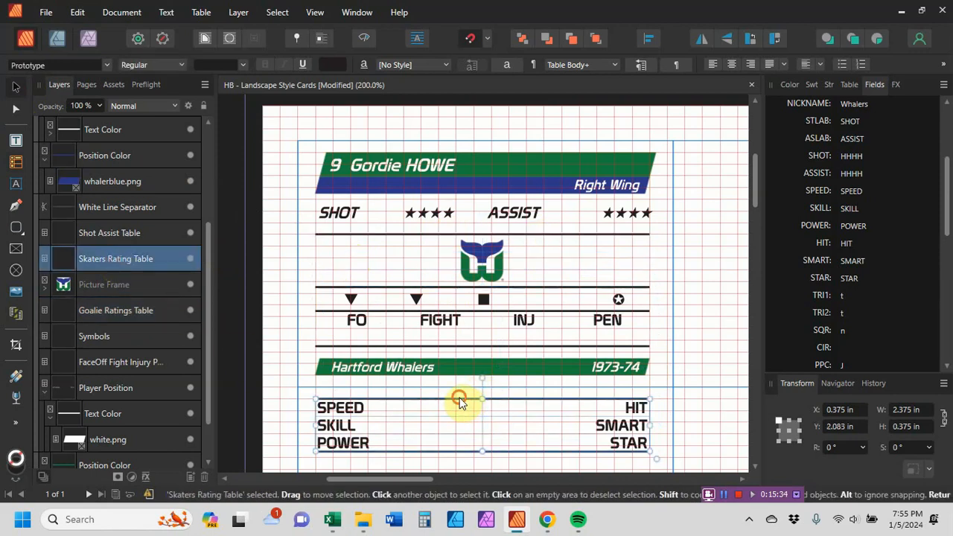
pyautogui.moveTo(460, 402); pyautogui.dragTo(457, 236)
# - Compare the Goalie and Skaters table positions, and set the Skaters Rating Table's Y position to 0.915 in
pyautogui.click(103, 311)
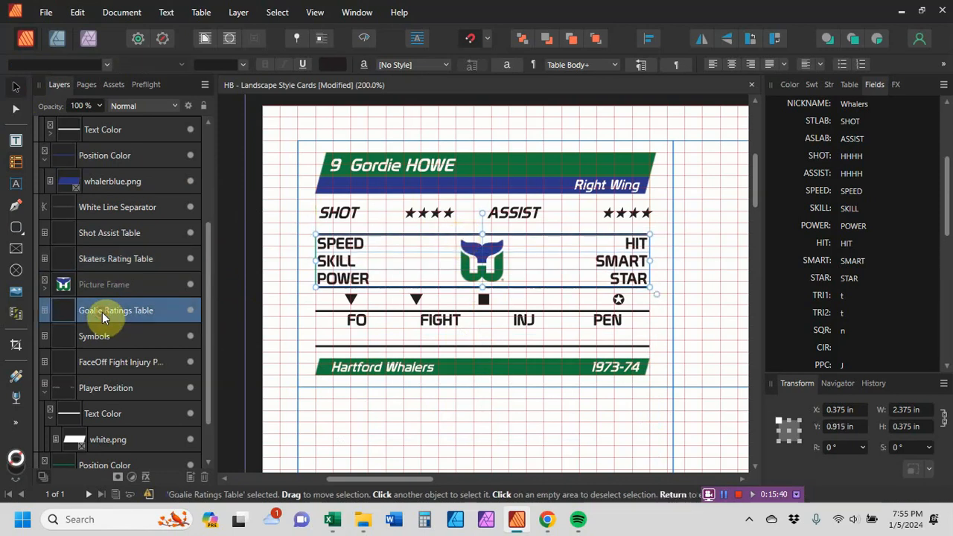
pyautogui.click(103, 259)
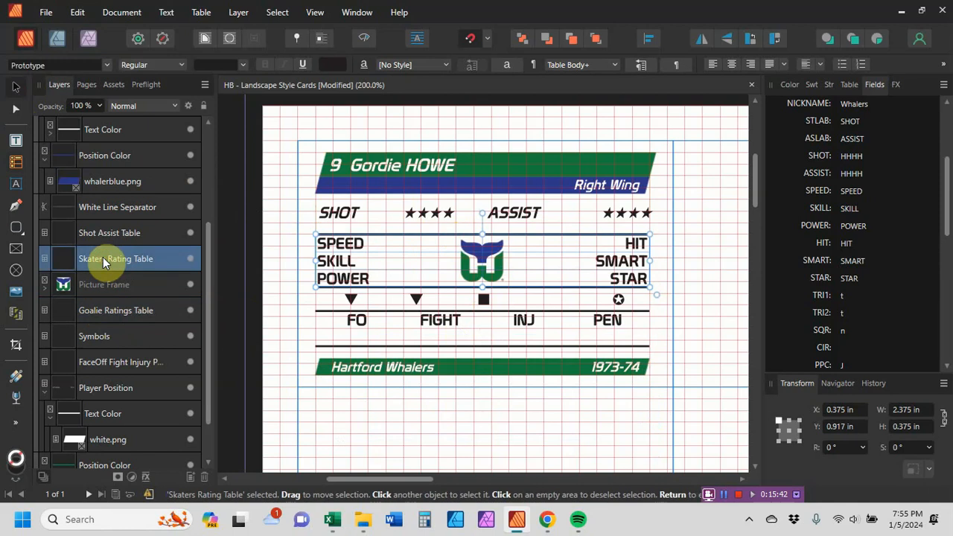
pyautogui.click(104, 310)
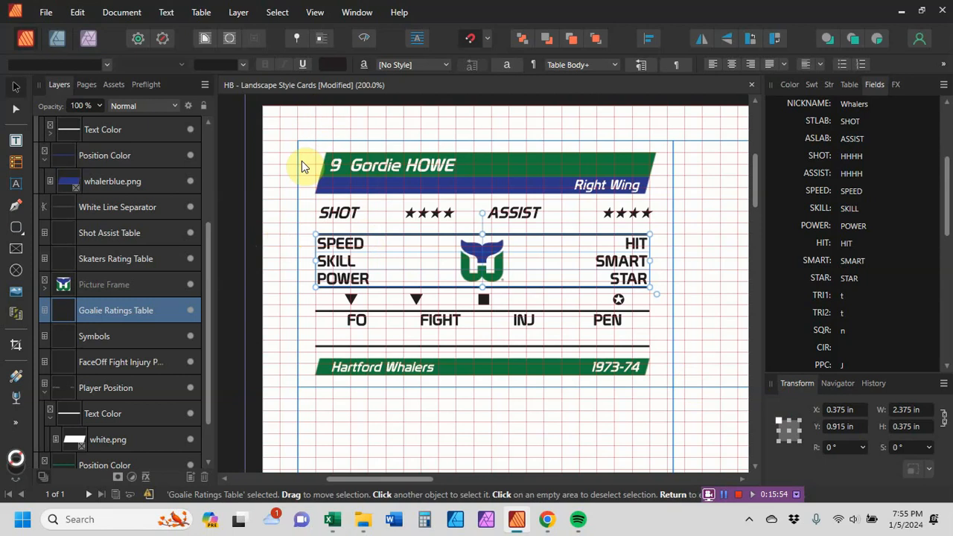
pyautogui.click(100, 258)
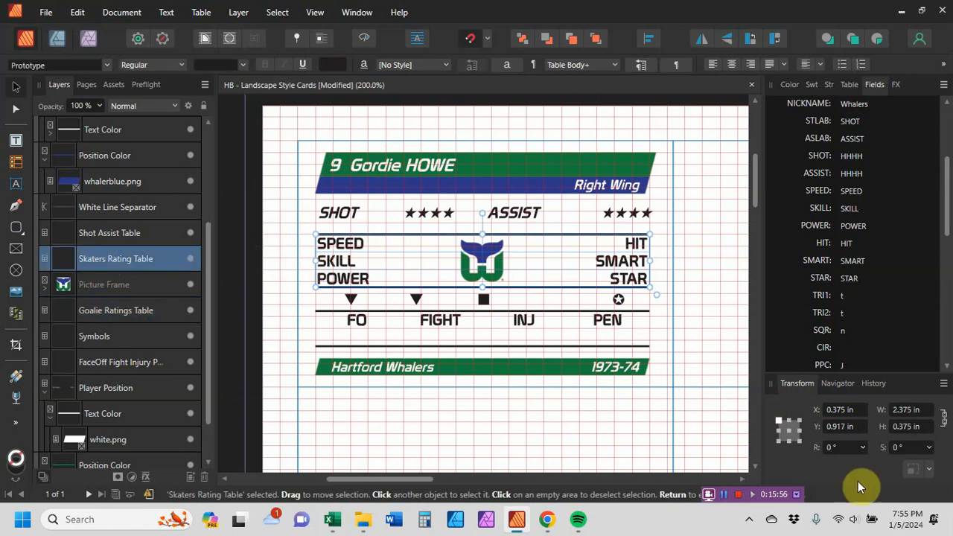
pyautogui.click(861, 419)
pyautogui.write('.915')
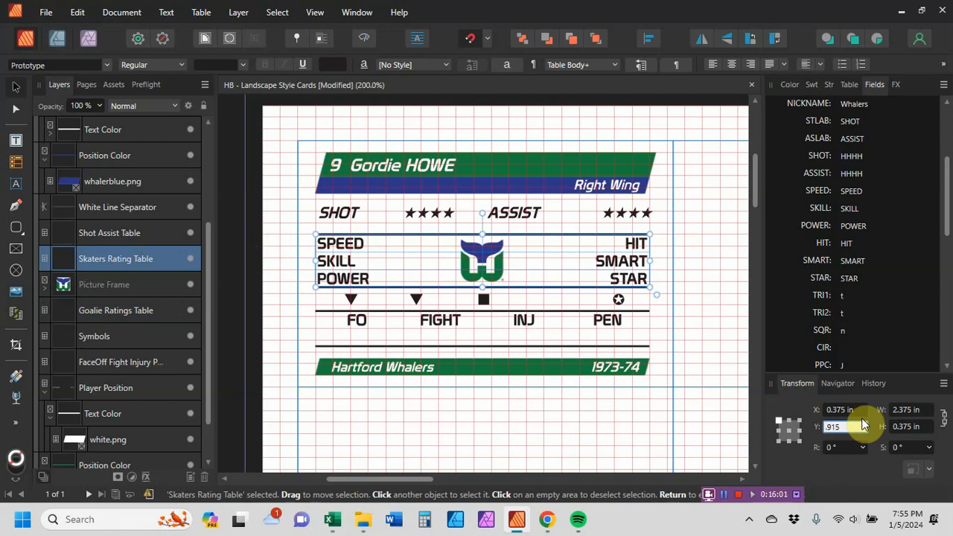
pyautogui.press('Return')
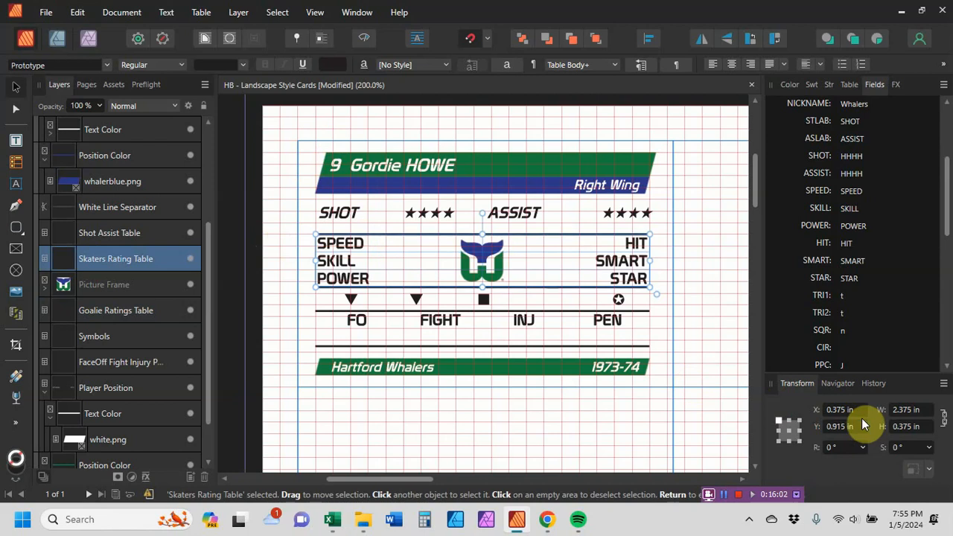
# - Examine the Symbols table and the faceoff, fight, injury and penalty table alongside their data merge fields
pyautogui.click(474, 442)
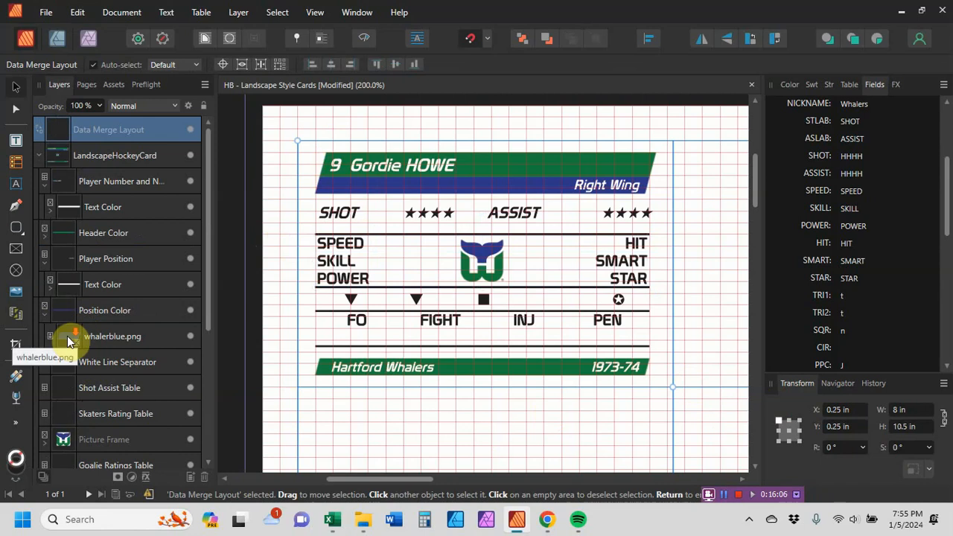
pyautogui.scroll(-3, 67, 335)
pyautogui.click(91, 340)
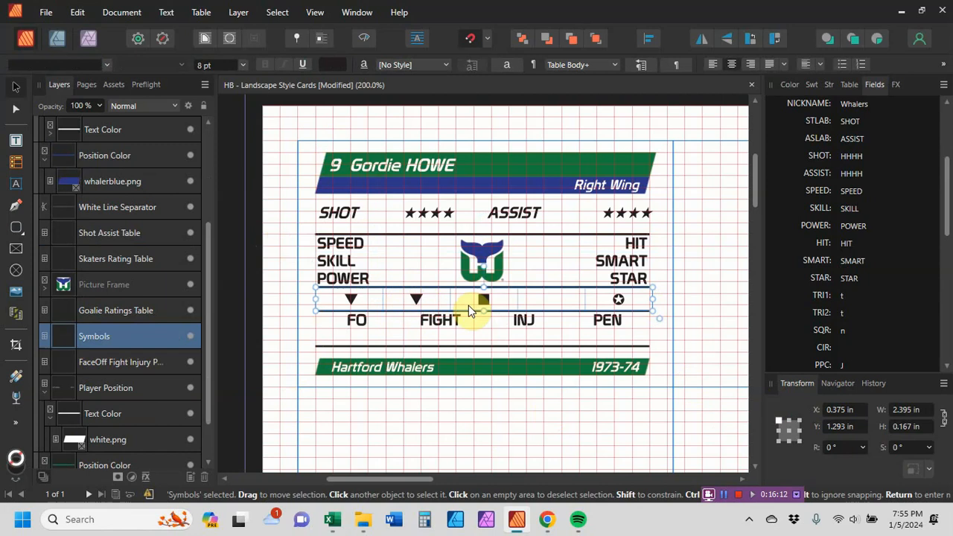
pyautogui.moveTo(947, 225); pyautogui.dragTo(944, 271)
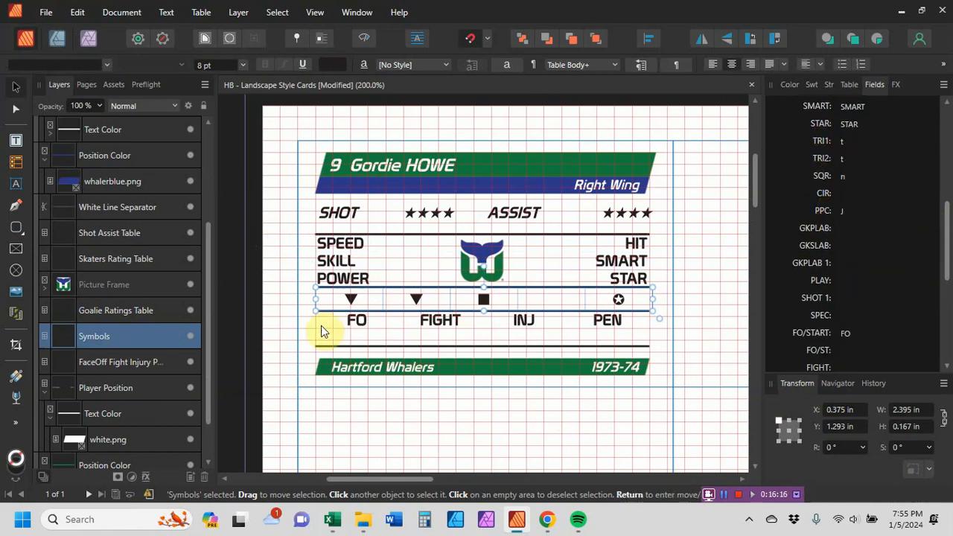
pyautogui.click(100, 357)
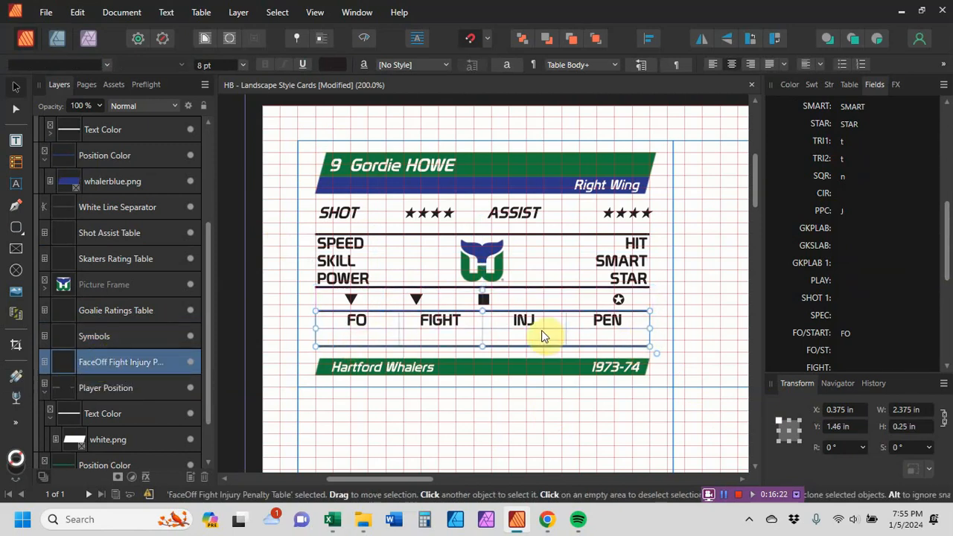
# - Rename the footer's Player Position layer as FooterTable and check the footer's Text Color and Position Color layers
pyautogui.moveTo(106, 387); pyautogui.dragTo(109, 389)
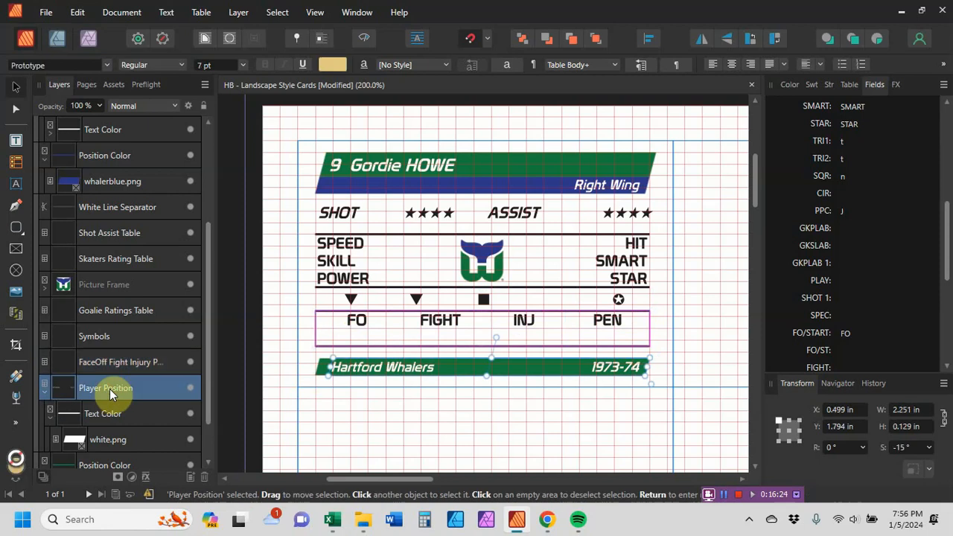
pyautogui.doubleClick(109, 388)
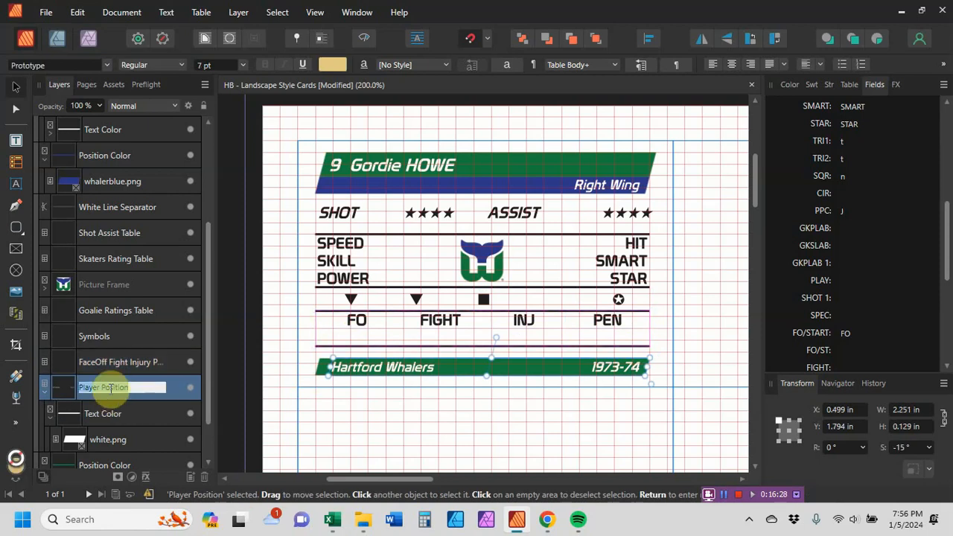
pyautogui.write('Foote')
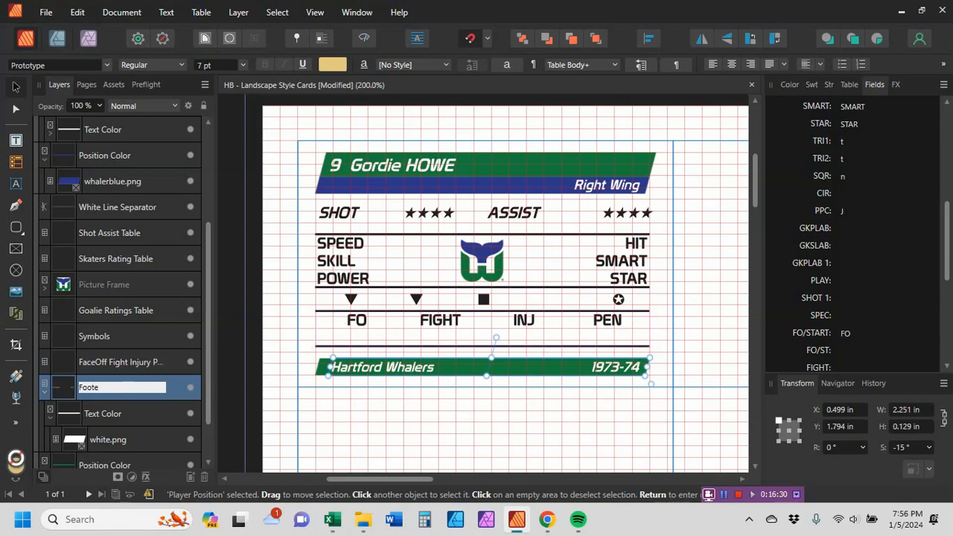
pyautogui.write('rTable')
pyautogui.press('Return')
pyautogui.scroll(-1, 119, 398)
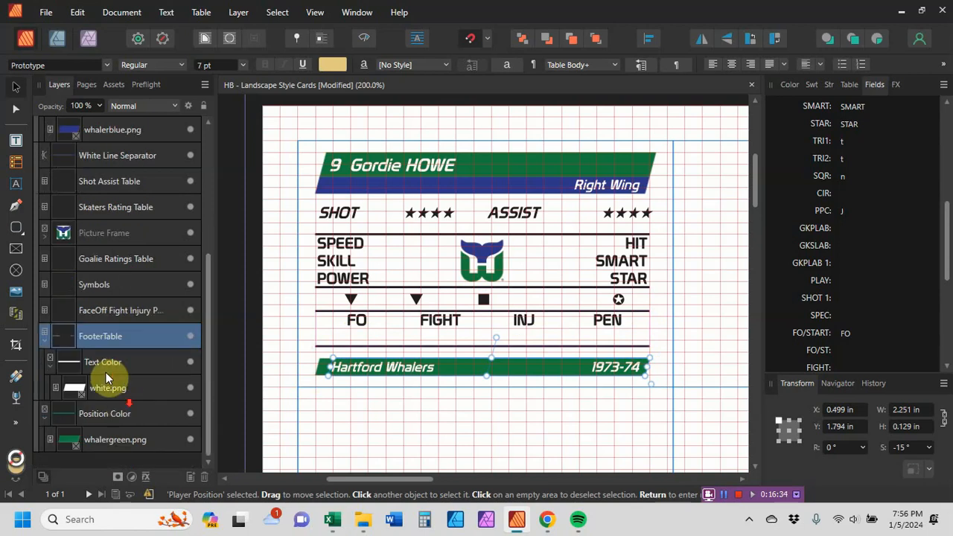
pyautogui.click(105, 366)
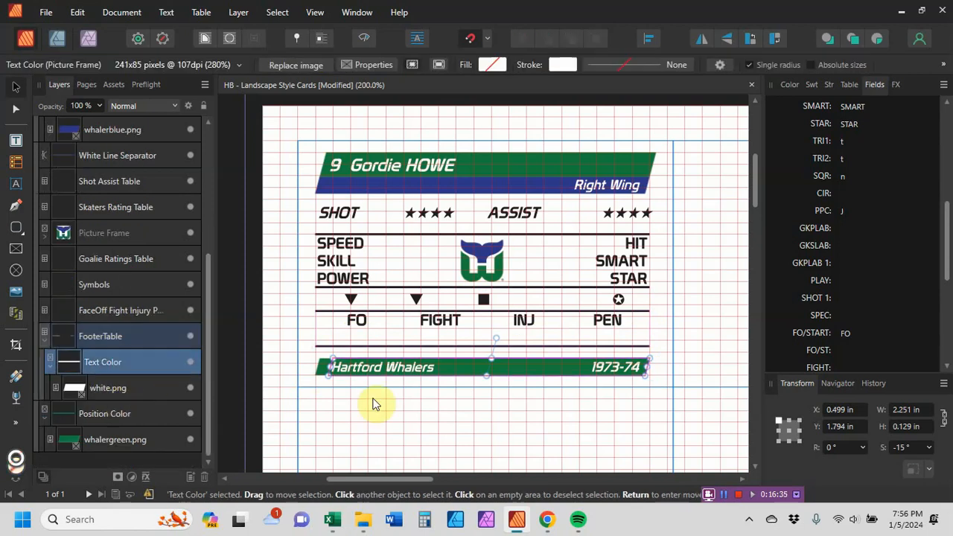
pyautogui.click(93, 417)
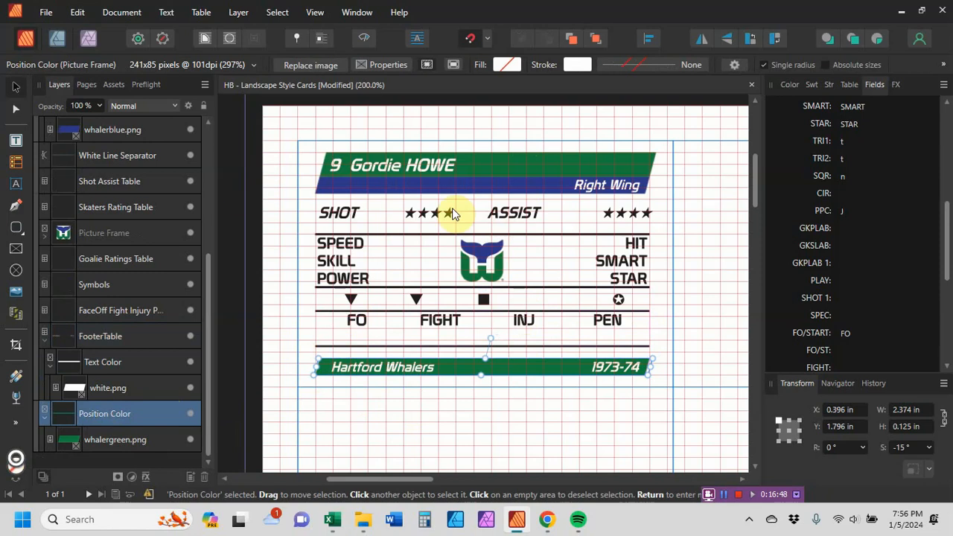
# - Collapse the nested contents of the FooterTable, Position Color, Player Number and Name, and Player Position layers
pyautogui.moveTo(947, 216); pyautogui.dragTo(945, 100)
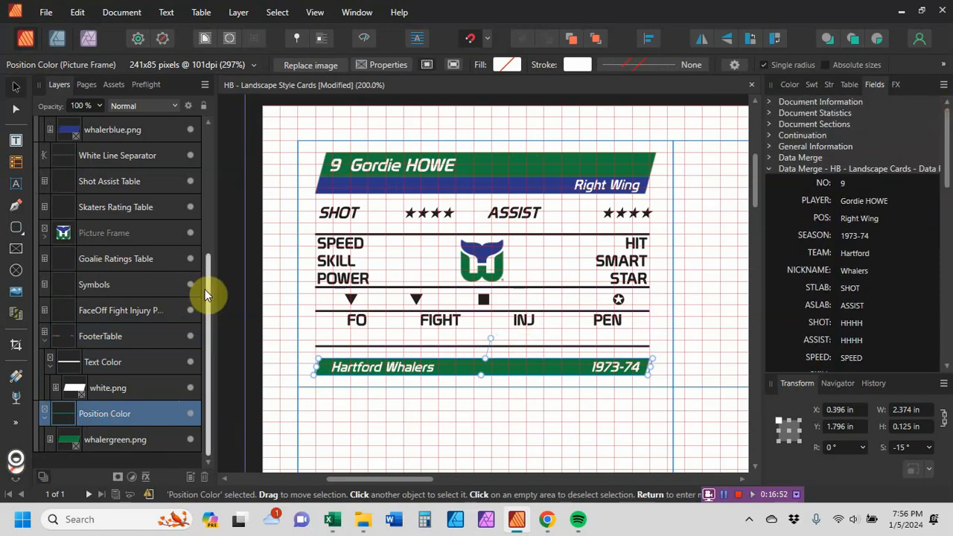
pyautogui.scroll(1, 208, 289)
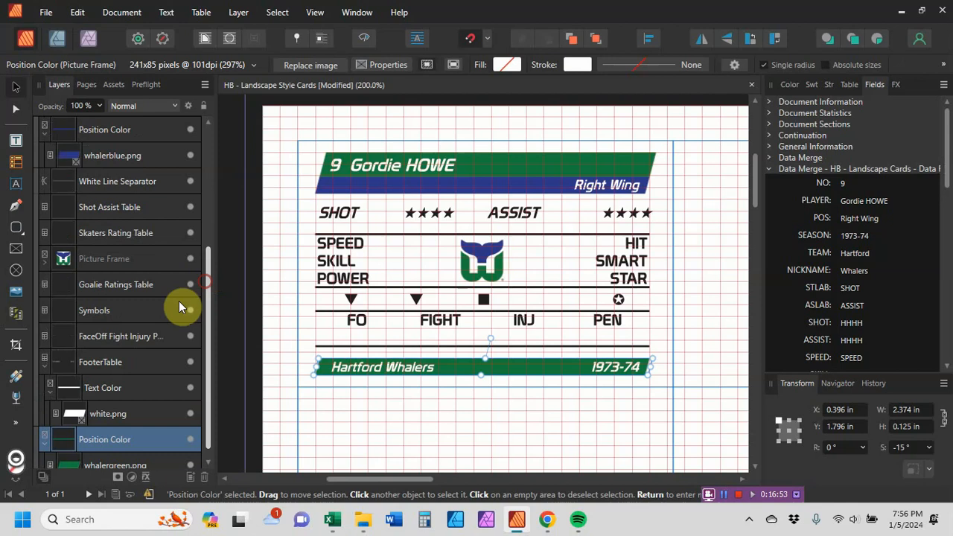
pyautogui.click(45, 365)
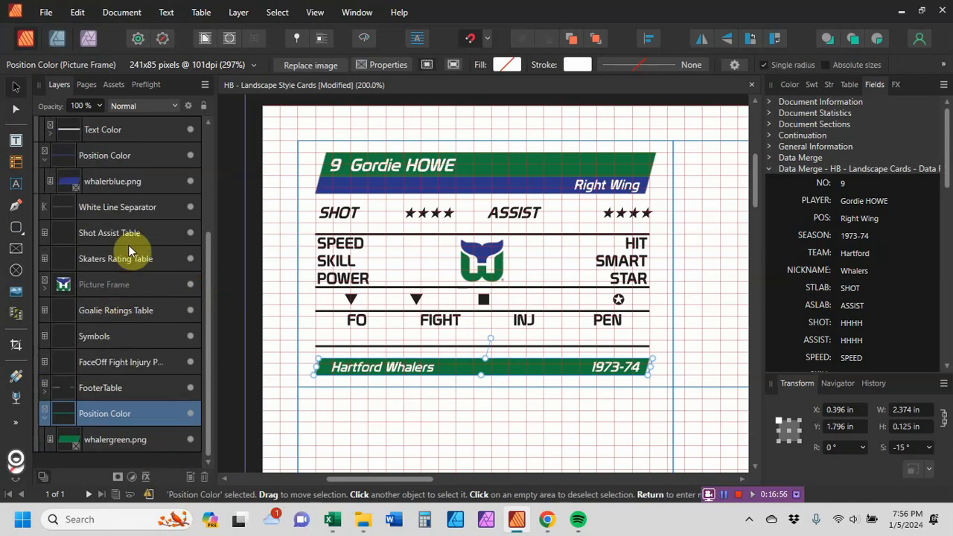
pyautogui.click(45, 161)
pyautogui.scroll(3, 53, 183)
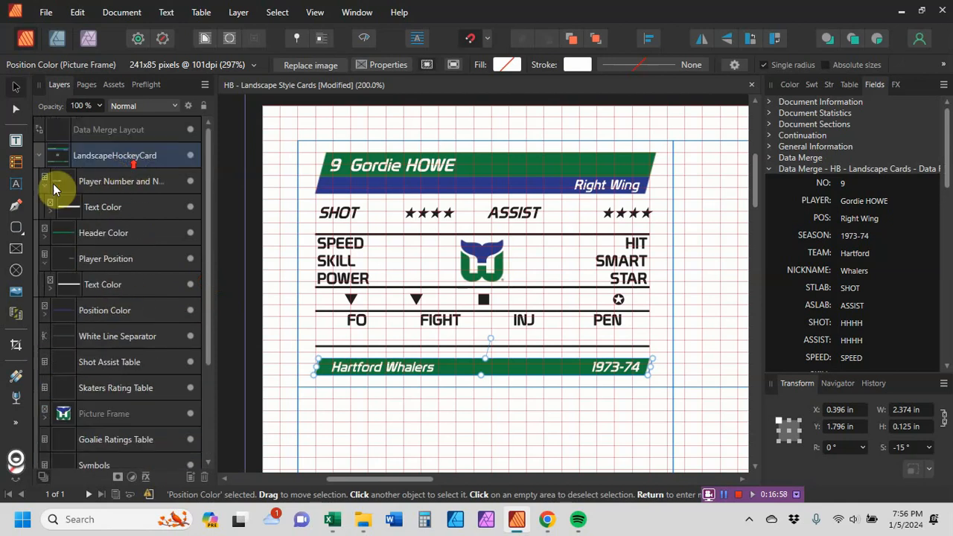
pyautogui.click(43, 186)
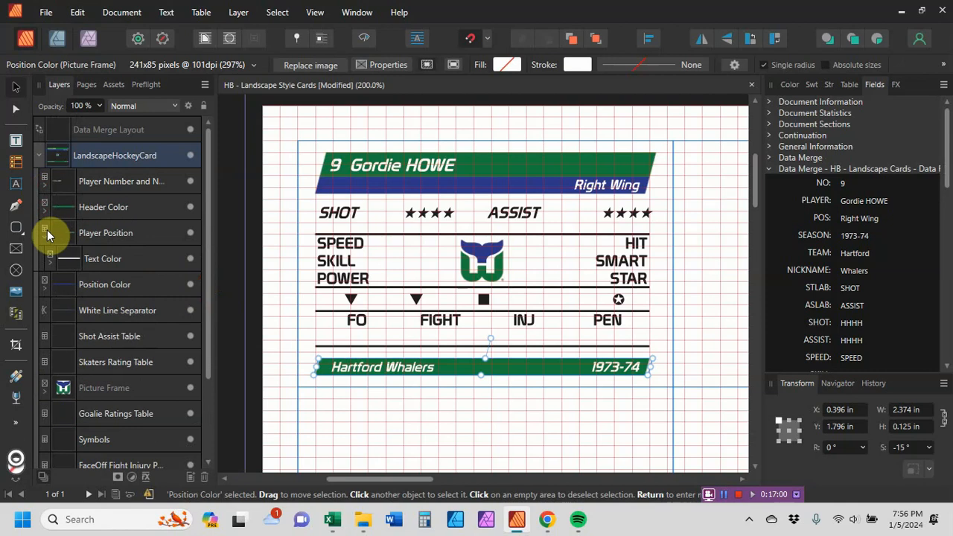
pyautogui.click(43, 240)
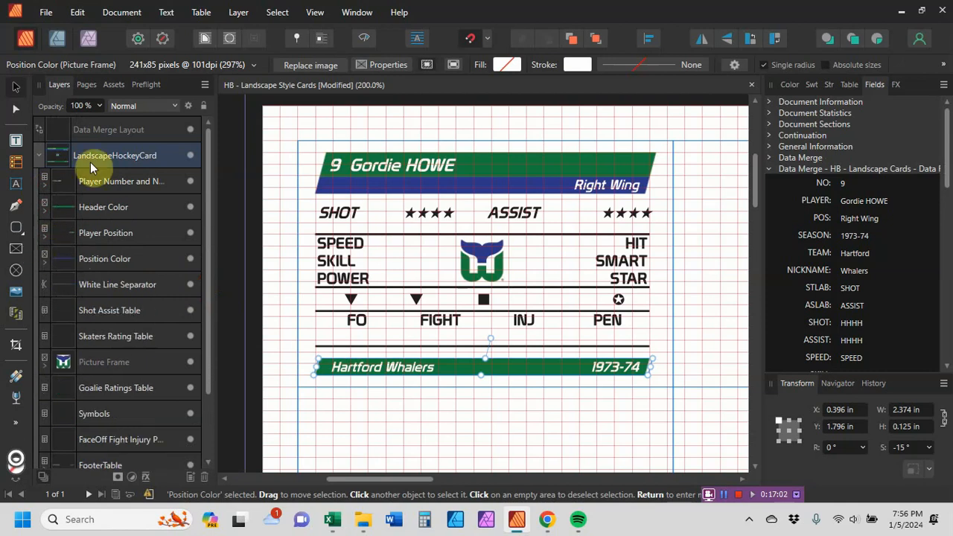
# - Try moving the logo's Picture Frame layer onto the Skaters Rating Table layer and return it to its place
pyautogui.click(238, 13)
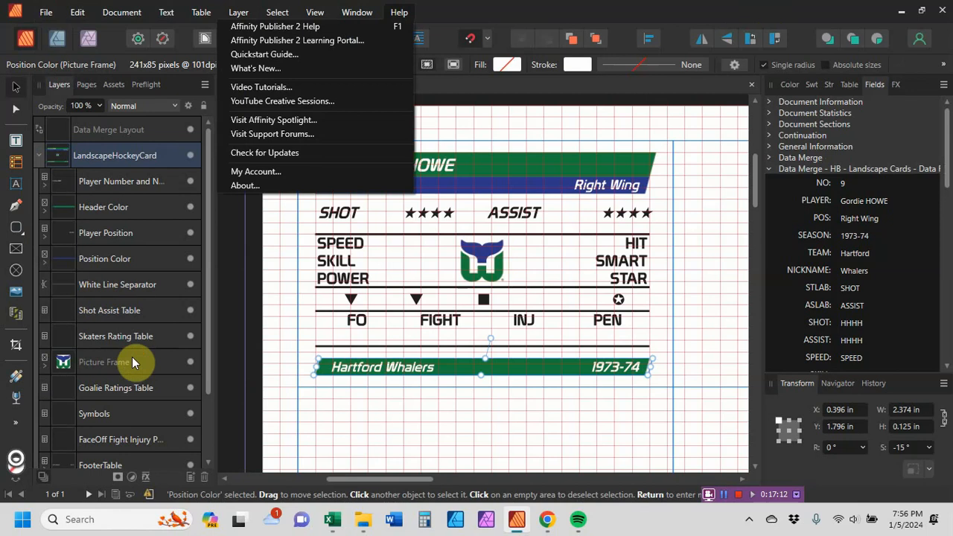
pyautogui.click(105, 361)
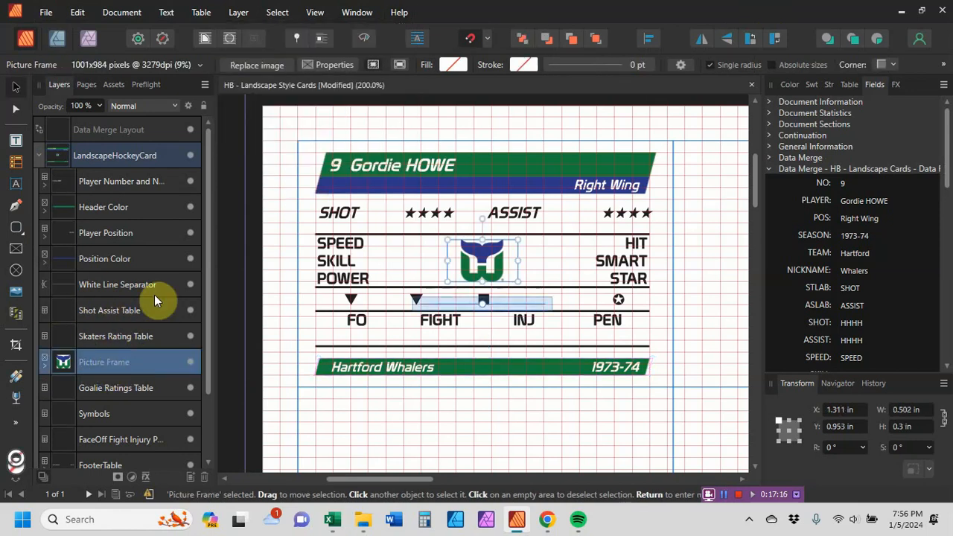
pyautogui.moveTo(118, 370); pyautogui.dragTo(119, 335)
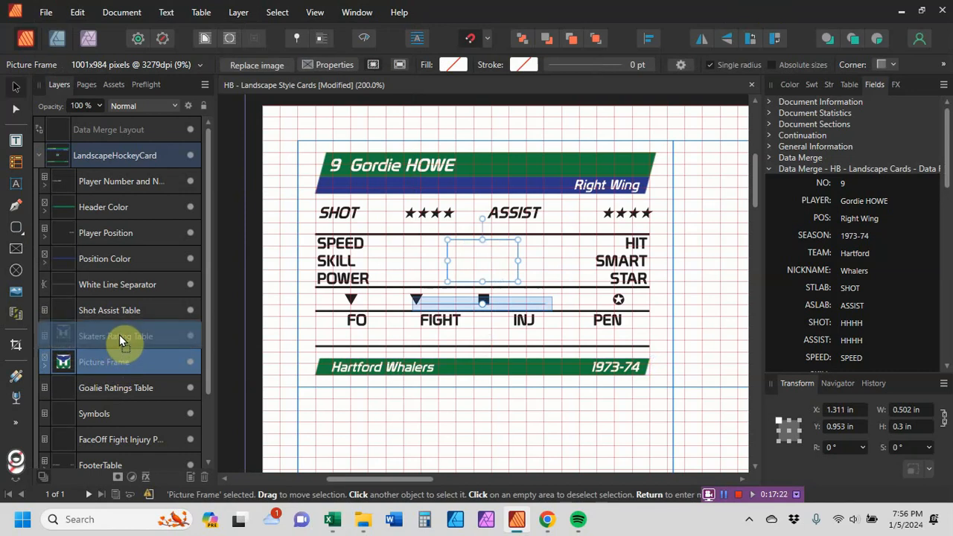
pyautogui.moveTo(119, 335); pyautogui.dragTo(124, 364)
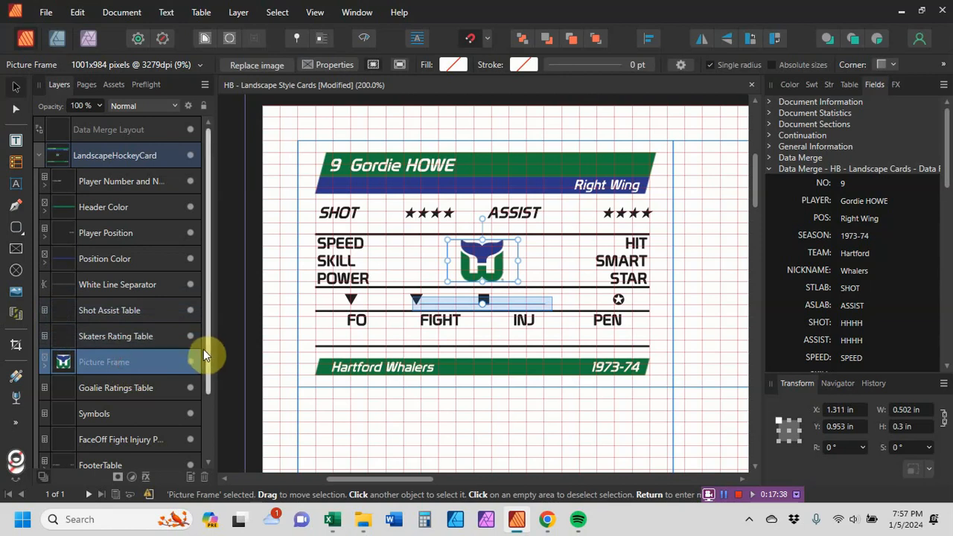
# - Check the Header Color and Position Color layers on the card and collapse the LandscapeHockeyCard group
pyautogui.click(144, 202)
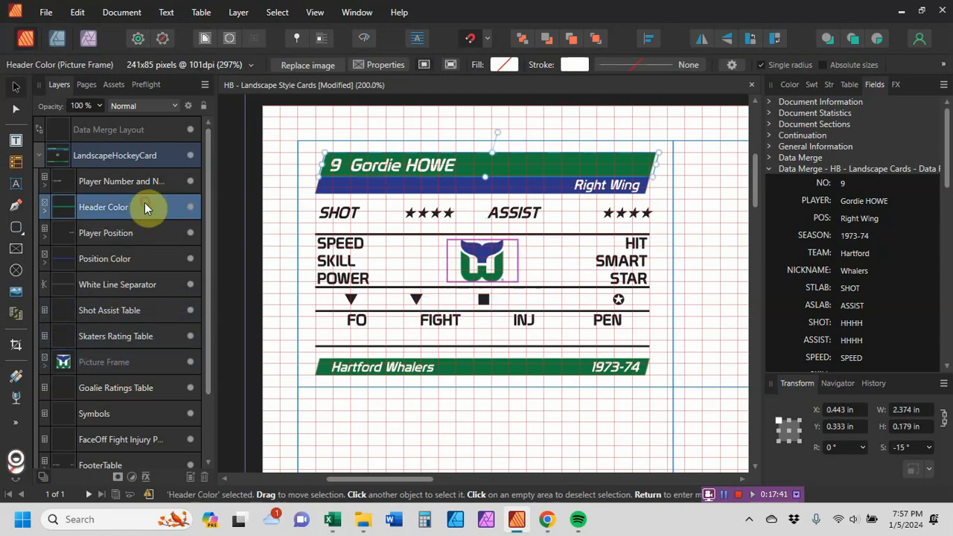
pyautogui.click(137, 258)
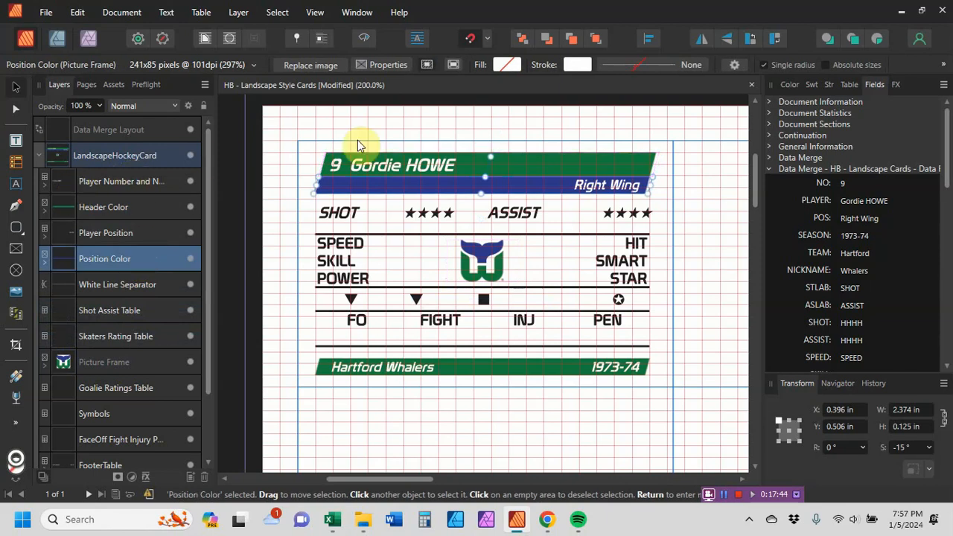
pyautogui.click(40, 156)
pyautogui.click(38, 155)
pyautogui.click(42, 159)
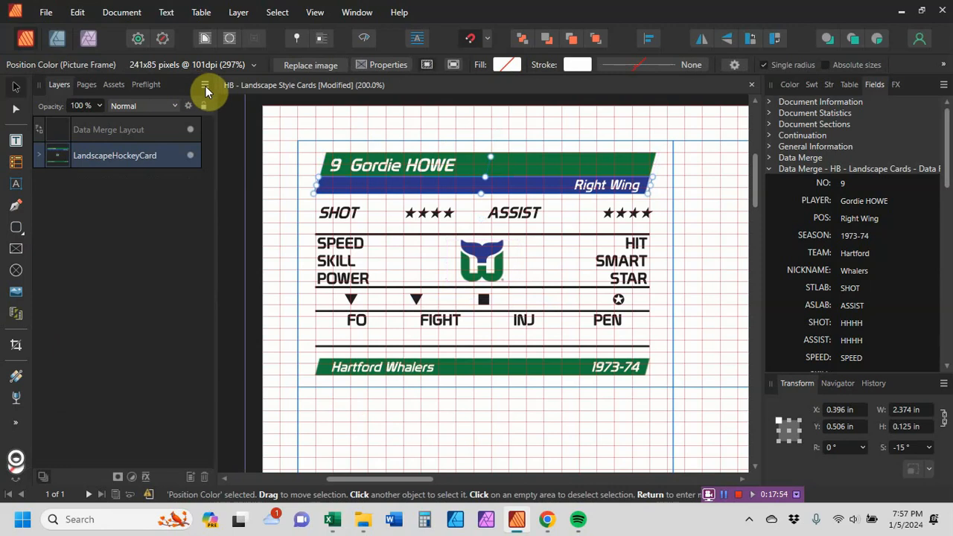
# - Add the selected Position Color object to the Assets group in CardMakingAssets
pyautogui.click(205, 84)
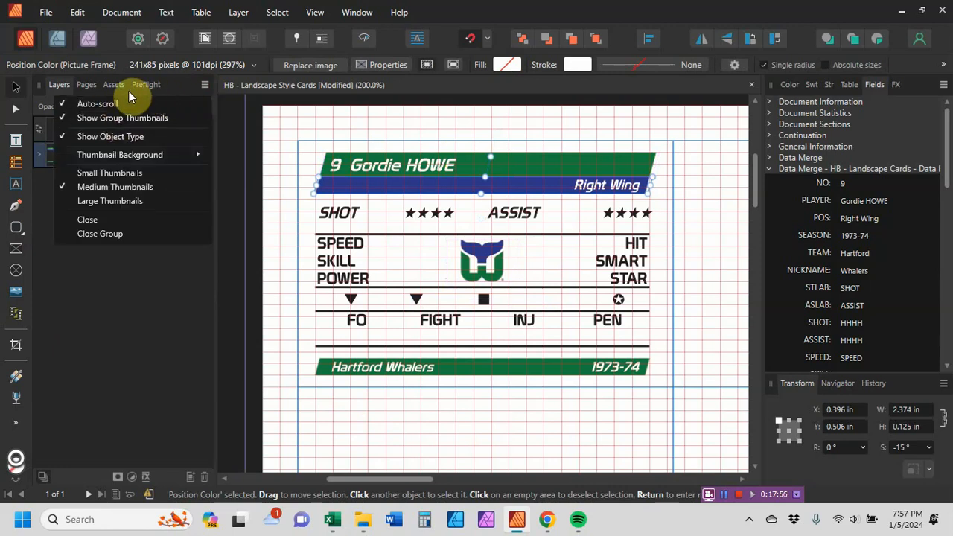
pyautogui.click(117, 87)
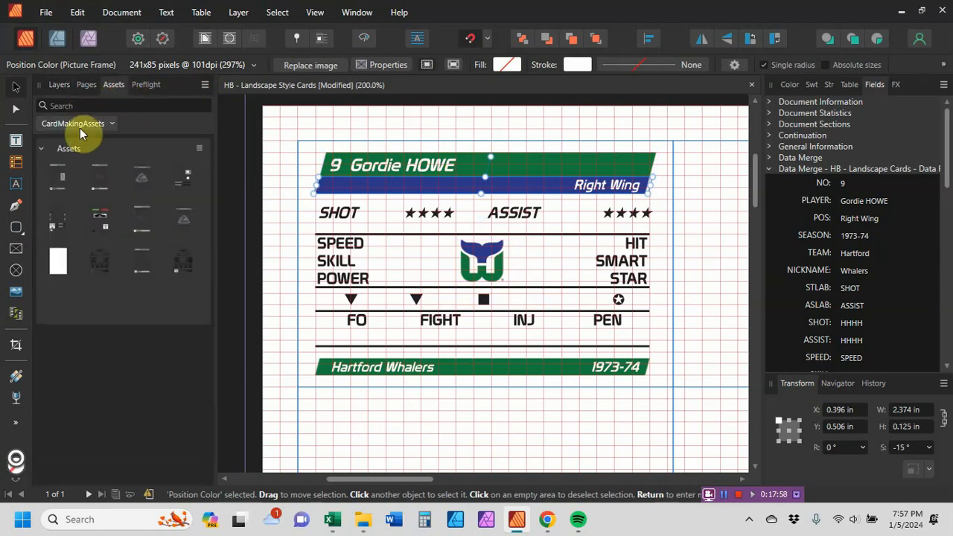
pyautogui.click(198, 149)
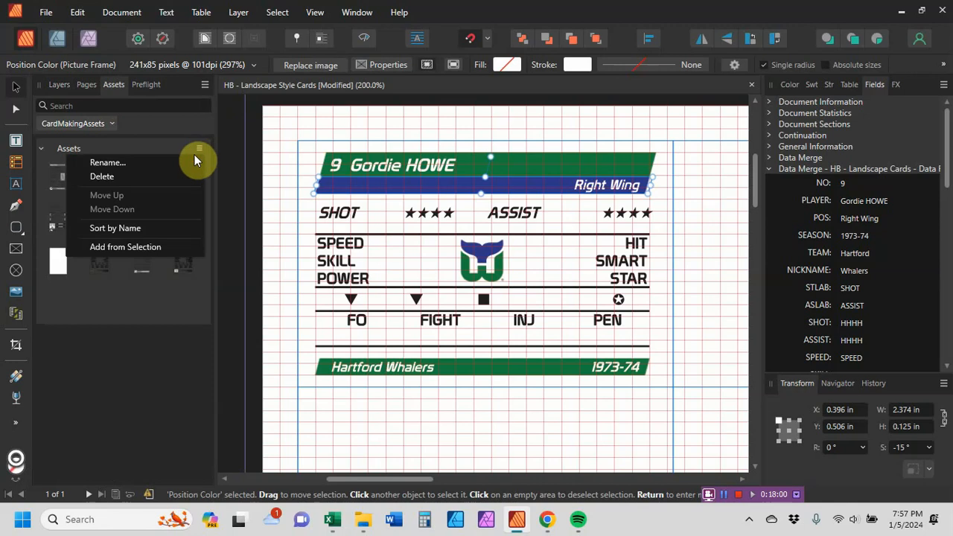
pyautogui.click(121, 247)
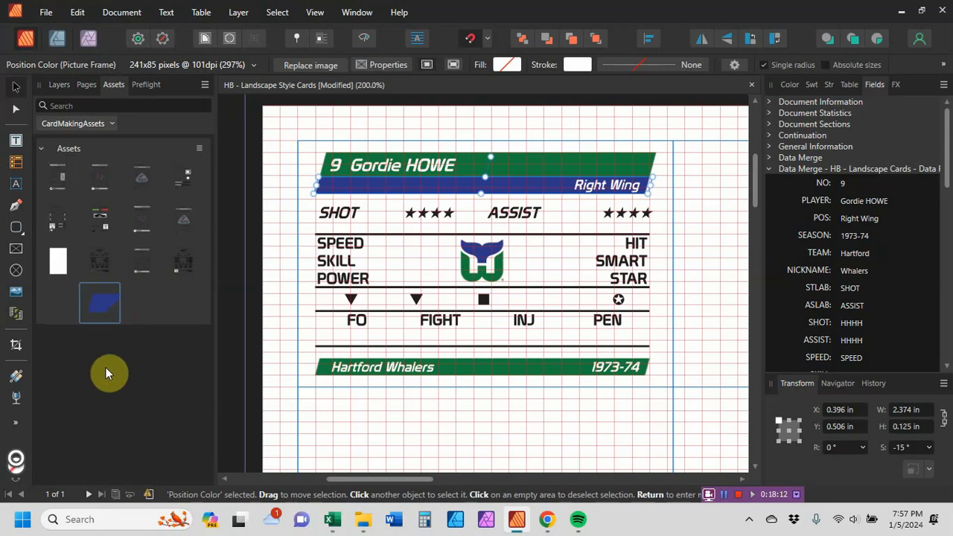
# - Delete the Position Color asset from CardMakingAssets
pyautogui.rightClick(98, 312)
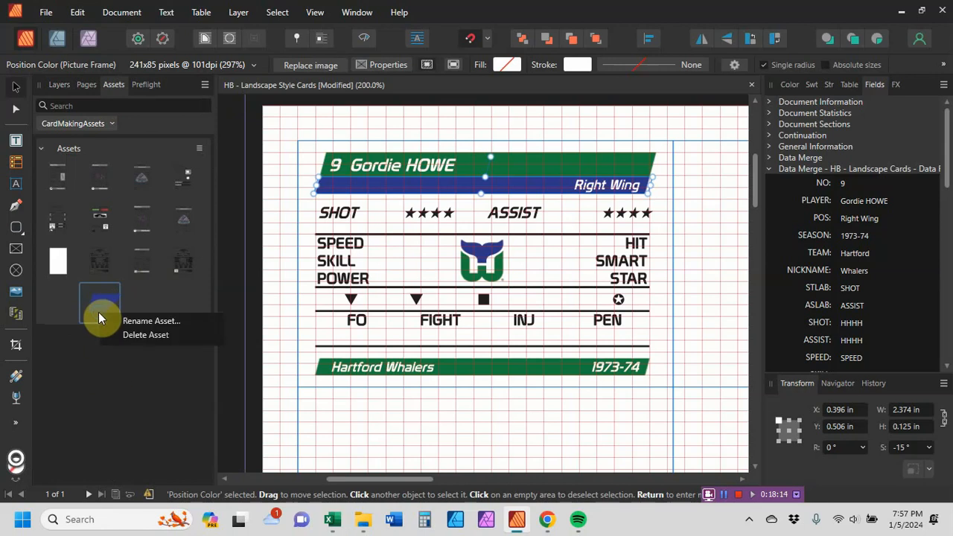
pyautogui.click(125, 335)
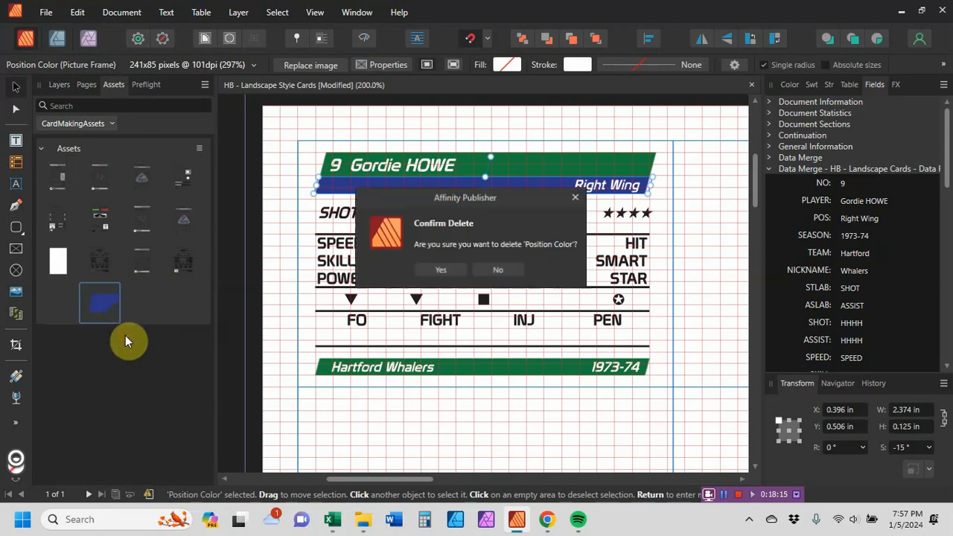
pyautogui.click(440, 270)
# - Select the whole LandscapeHockeyCard group and add it to the Assets group in CardMakingAssets
pyautogui.click(52, 86)
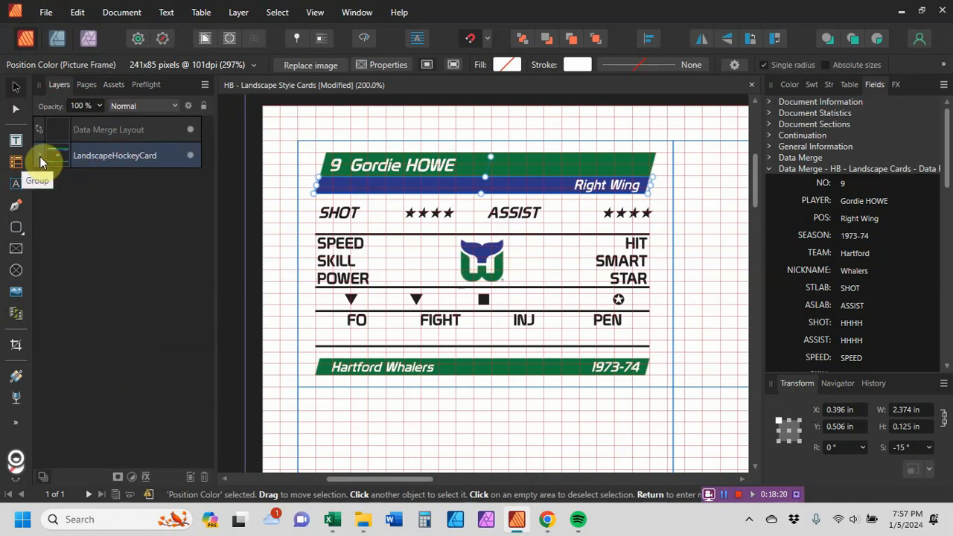
pyautogui.click(100, 134)
pyautogui.click(98, 154)
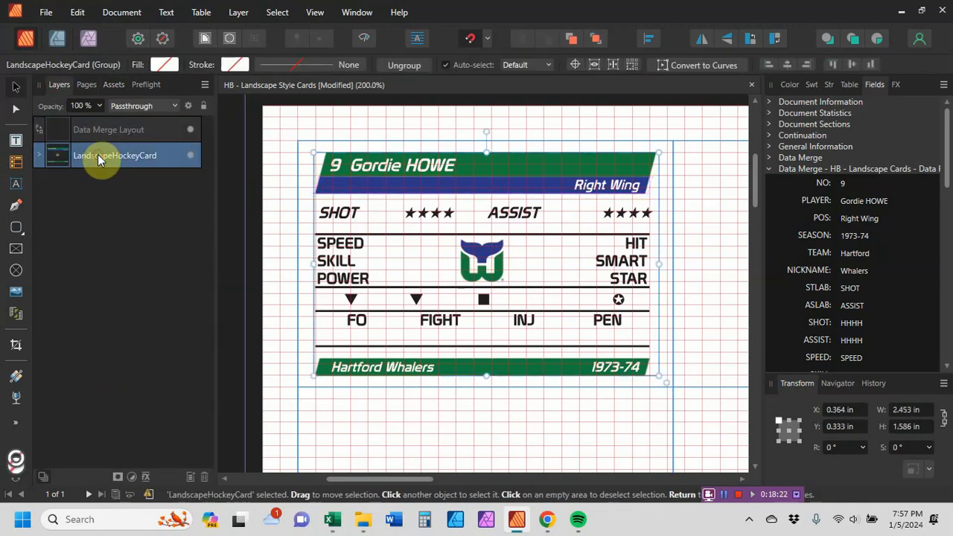
pyautogui.click(119, 88)
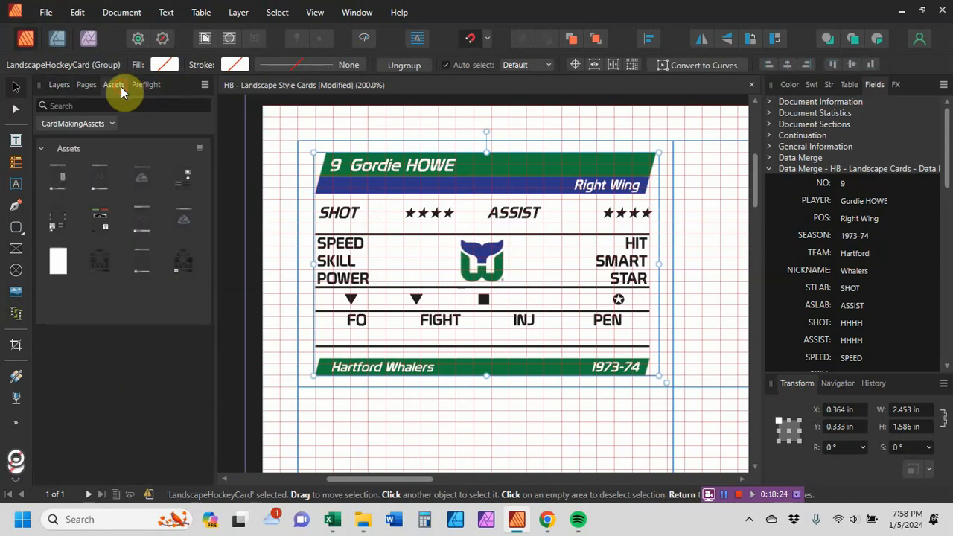
pyautogui.click(203, 153)
pyautogui.click(117, 247)
# - Switch to Excel, open the HB - Landscape Cards - Data File workbook to review its player records, and close it
pyautogui.click(333, 519)
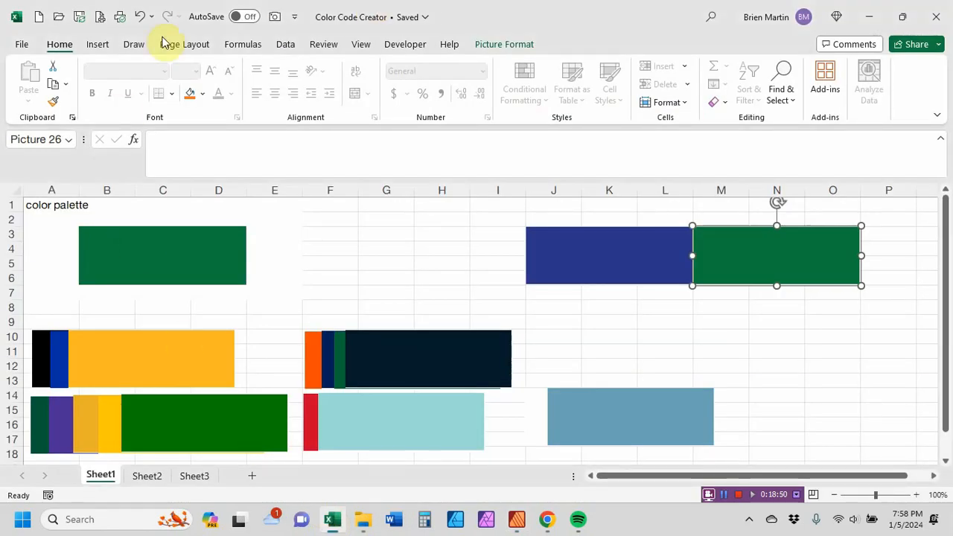
pyautogui.click(22, 49)
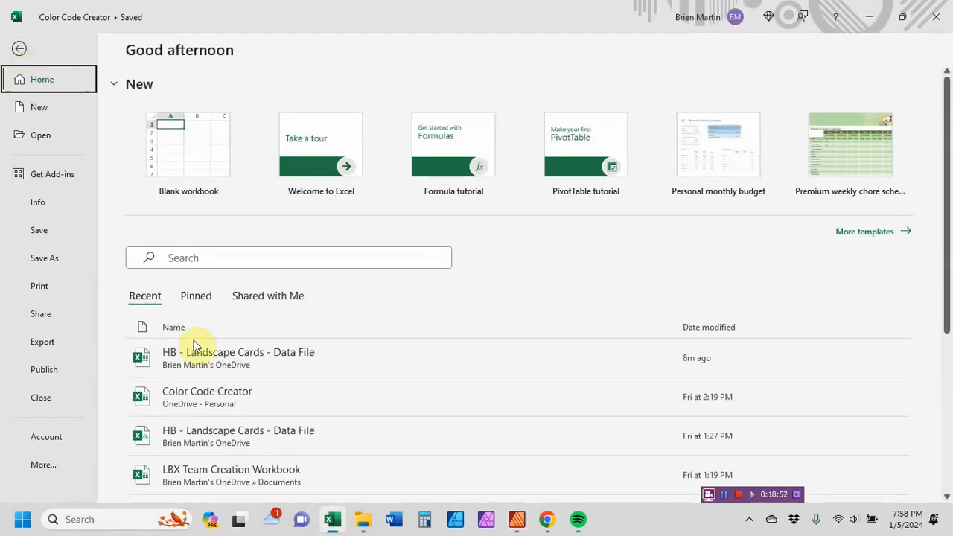
pyautogui.click(213, 355)
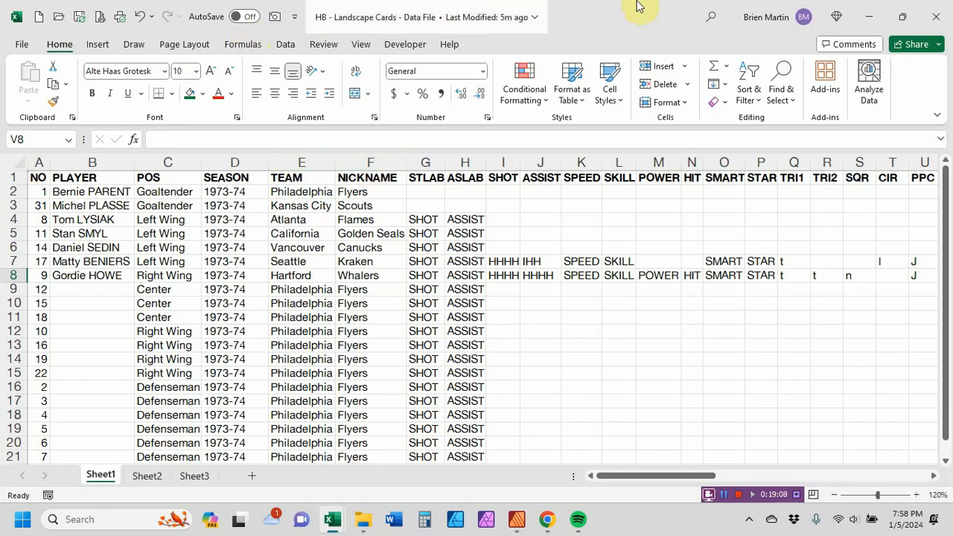
pyautogui.click(937, 15)
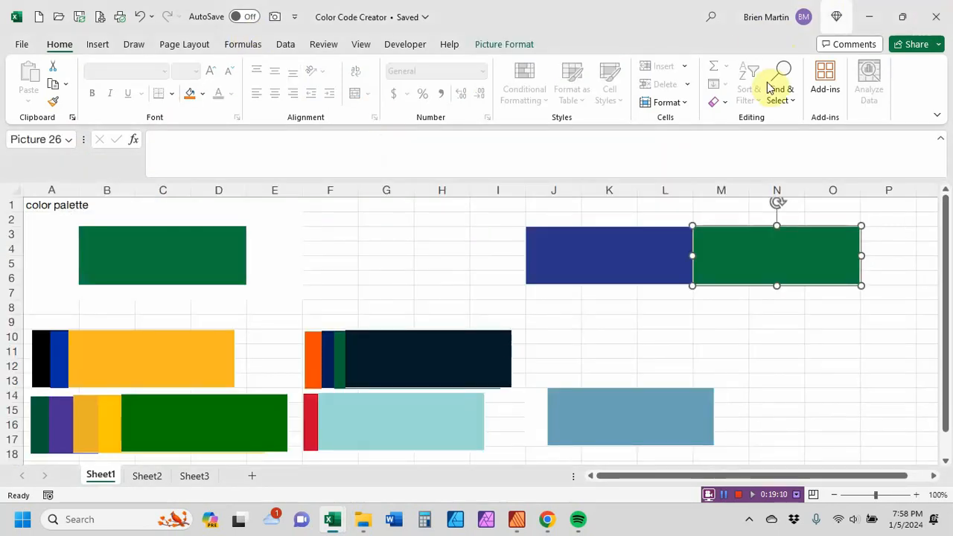
pyautogui.click(862, 17)
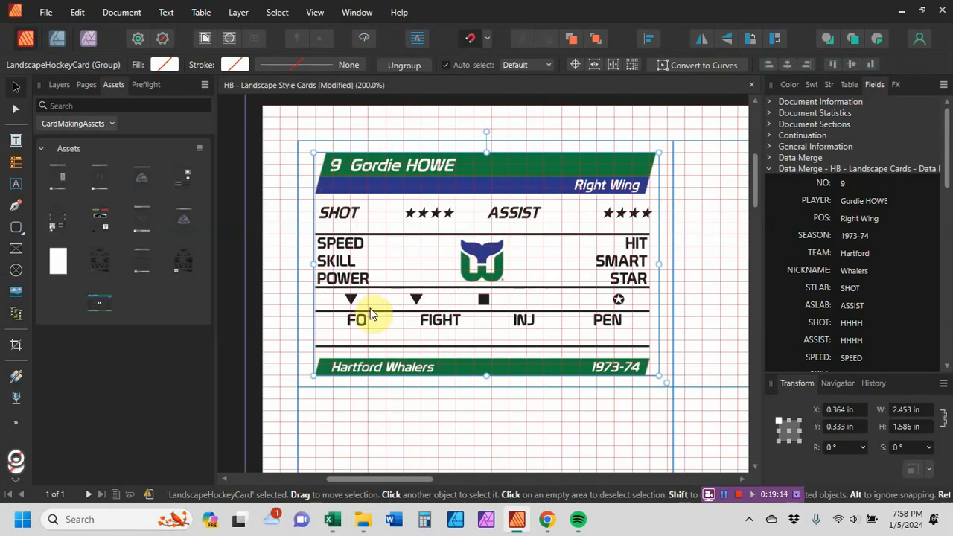
# - Generate the merged document from HB - Landscape Cards - Data File.xlsx, updating the outdated source data, and close the Data Merge Manager
pyautogui.scroll(1, 370, 314)
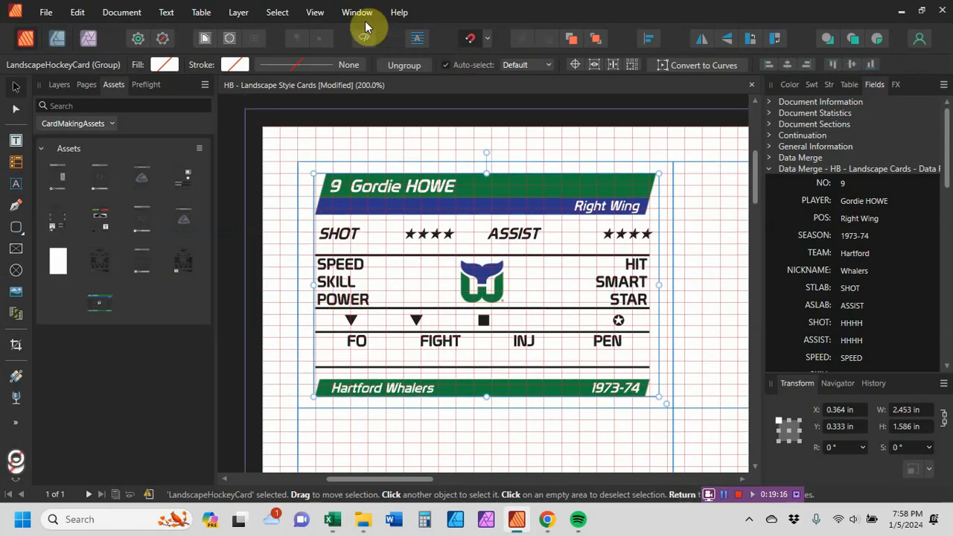
pyautogui.click(356, 13)
pyautogui.click(189, 61)
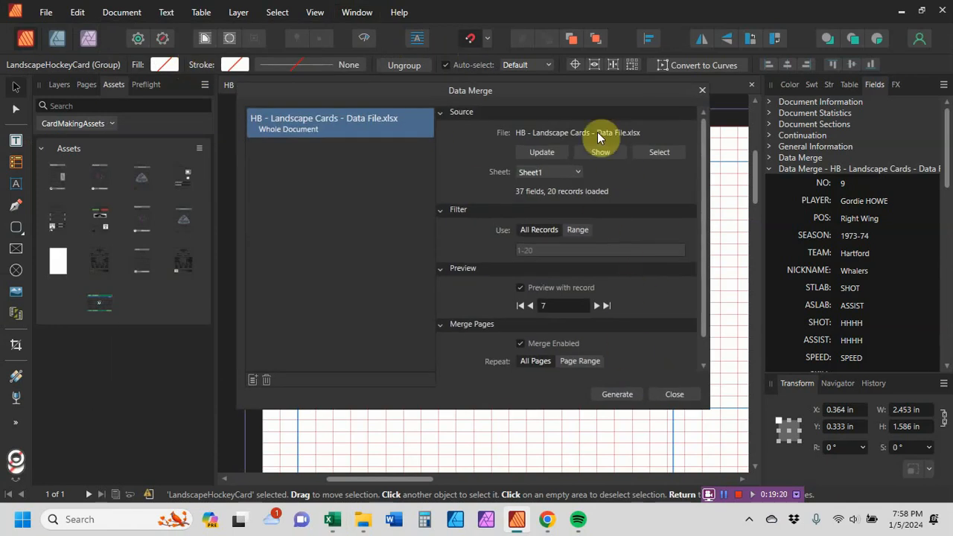
pyautogui.click(629, 402)
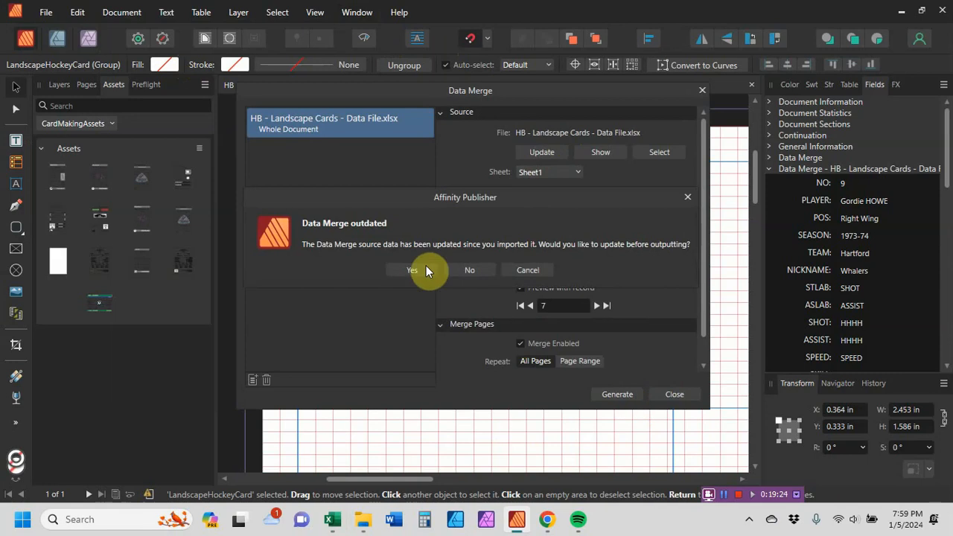
pyautogui.click(410, 271)
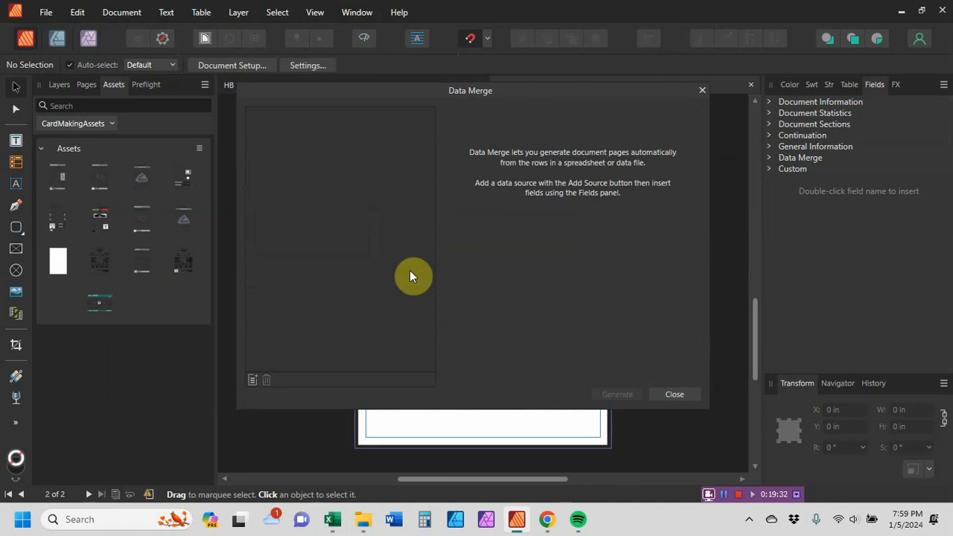
pyautogui.click(675, 394)
# - Examine the card placement on the generated pages and close the untitled document without saving
pyautogui.hotkey('ctrl', '1')
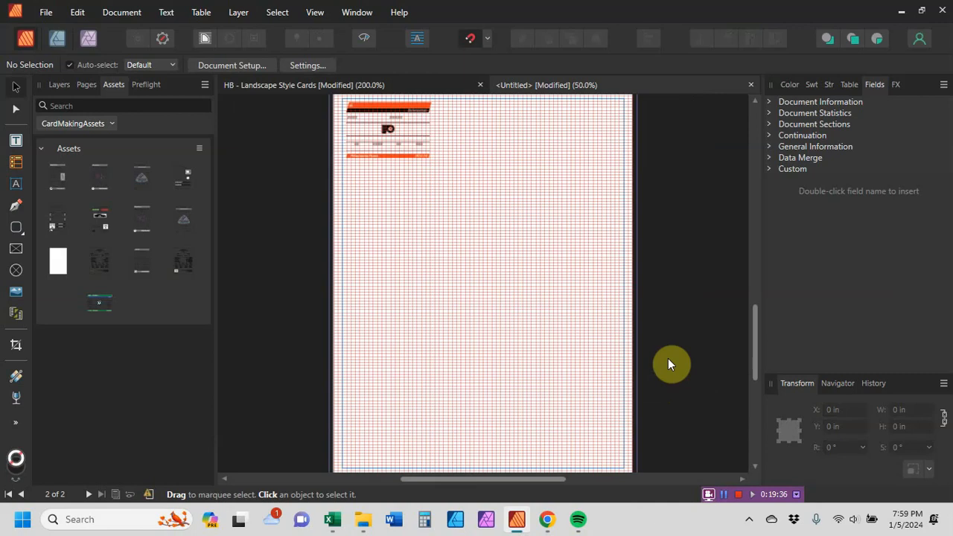
pyautogui.scroll(10, 563, 308)
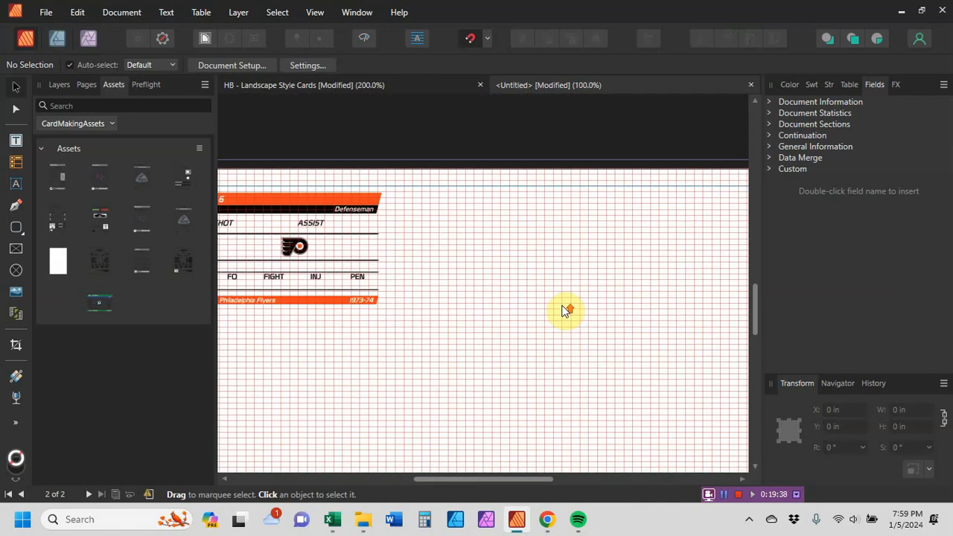
pyautogui.scroll(5, 563, 309)
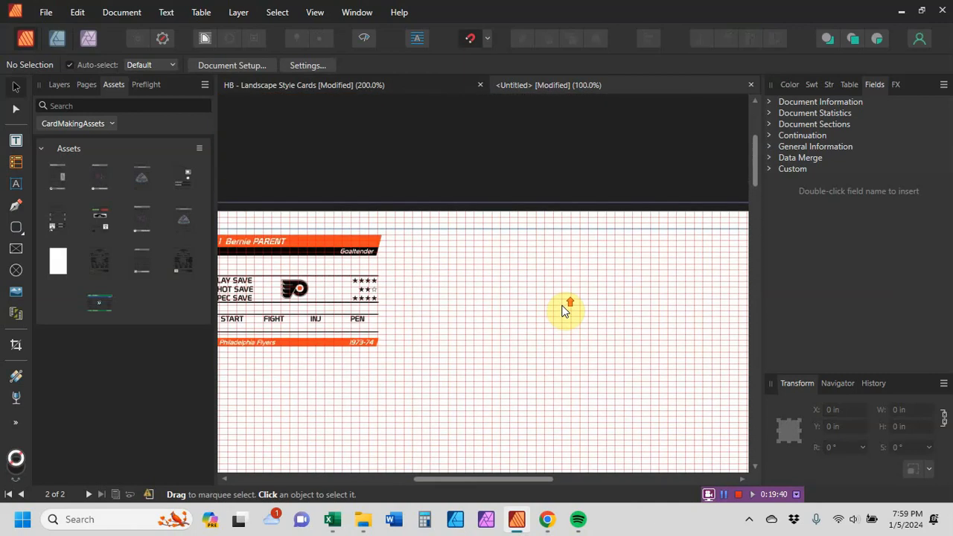
pyautogui.scroll(-3, 564, 308)
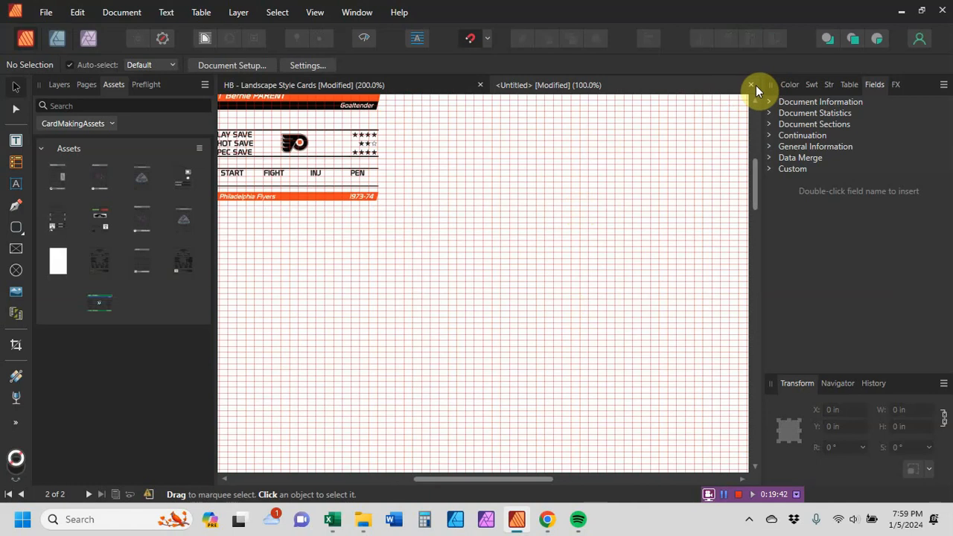
pyautogui.click(751, 86)
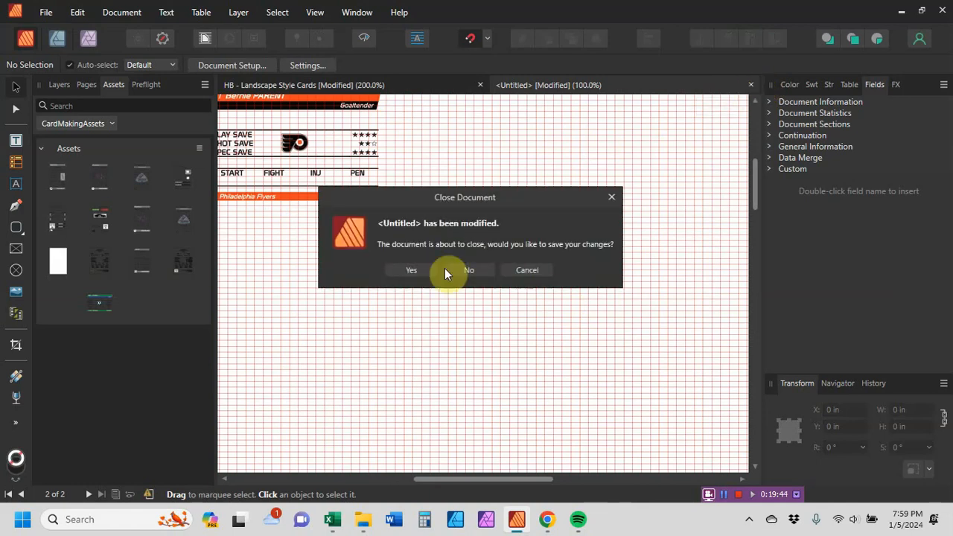
pyautogui.click(465, 269)
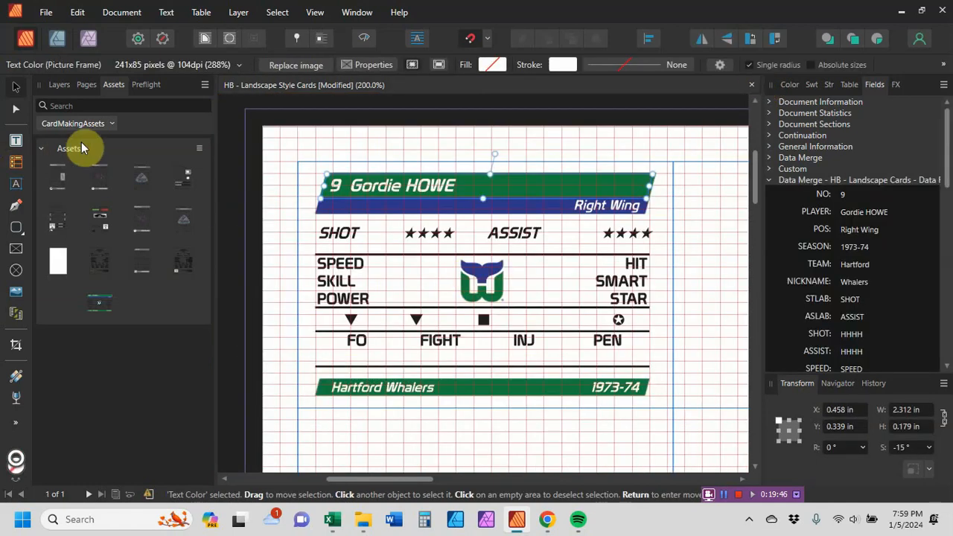
# - Nest the LandscapeHockeyCard group inside the Data Merge Layout layer so the card repeats across the grid
pyautogui.click(72, 85)
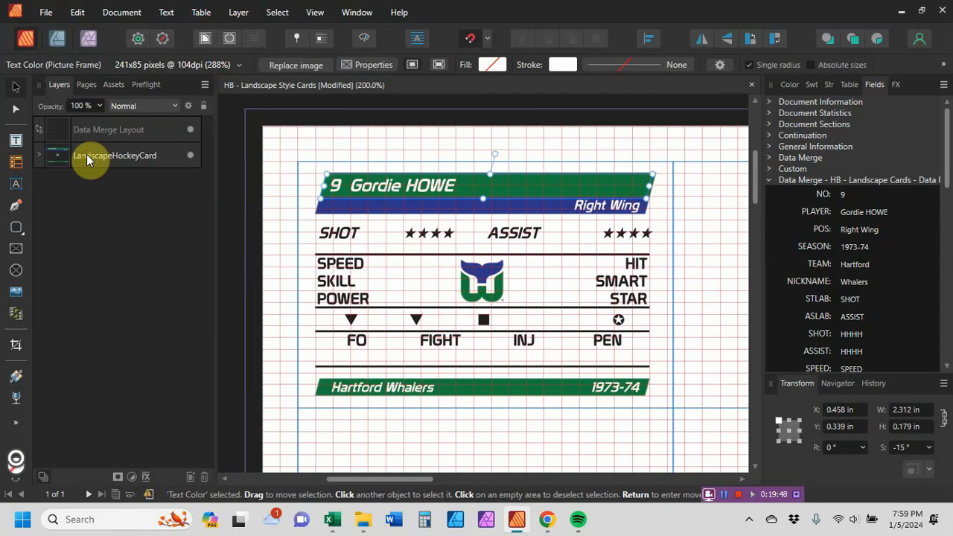
pyautogui.click(86, 128)
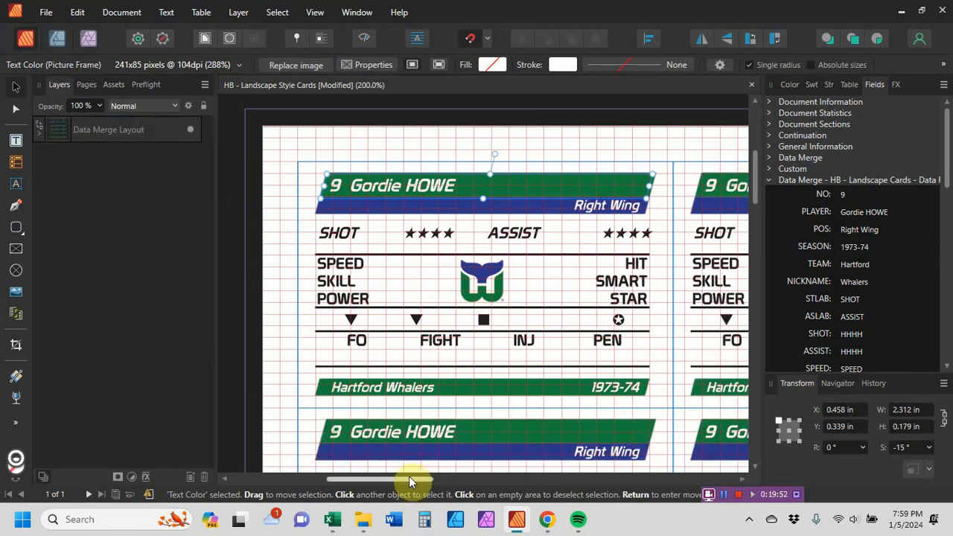
pyautogui.moveTo(408, 478); pyautogui.dragTo(423, 496)
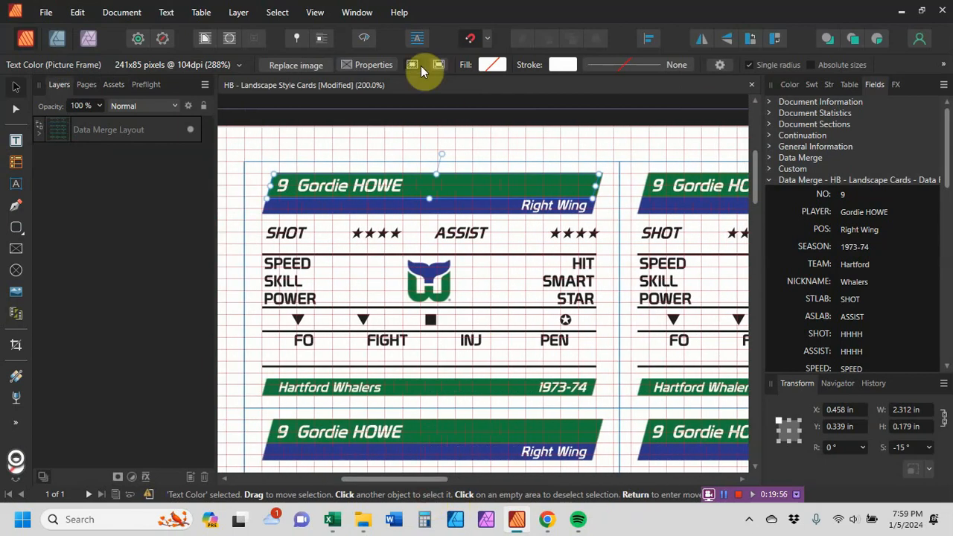
# - Generate the data merge again from the card grid with updated source data, and close the Data Merge Manager
pyautogui.click(361, 14)
pyautogui.click(203, 57)
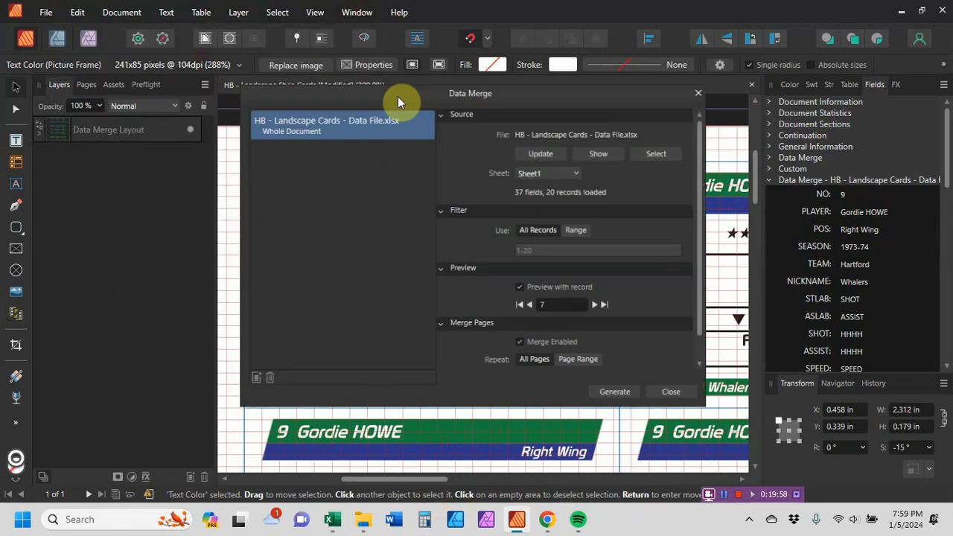
pyautogui.click(626, 395)
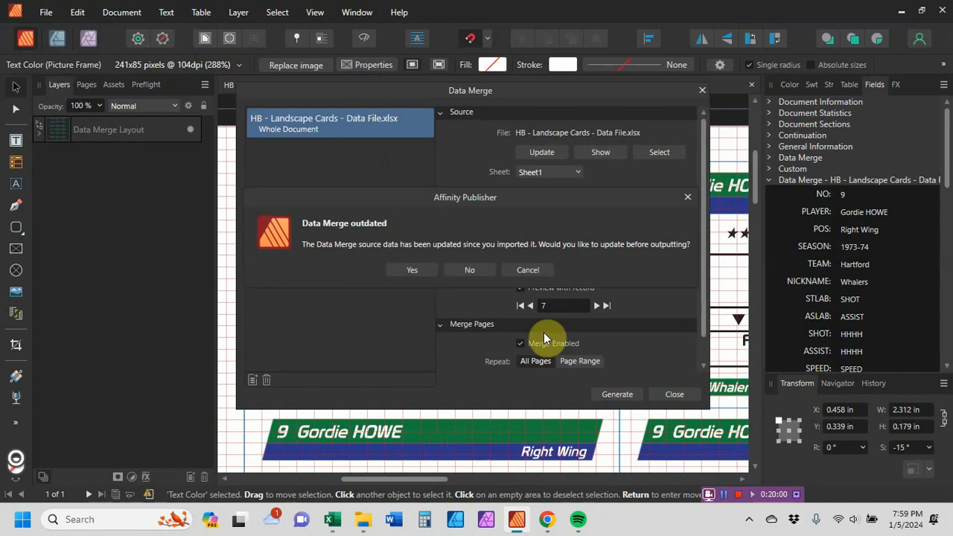
pyautogui.click(414, 269)
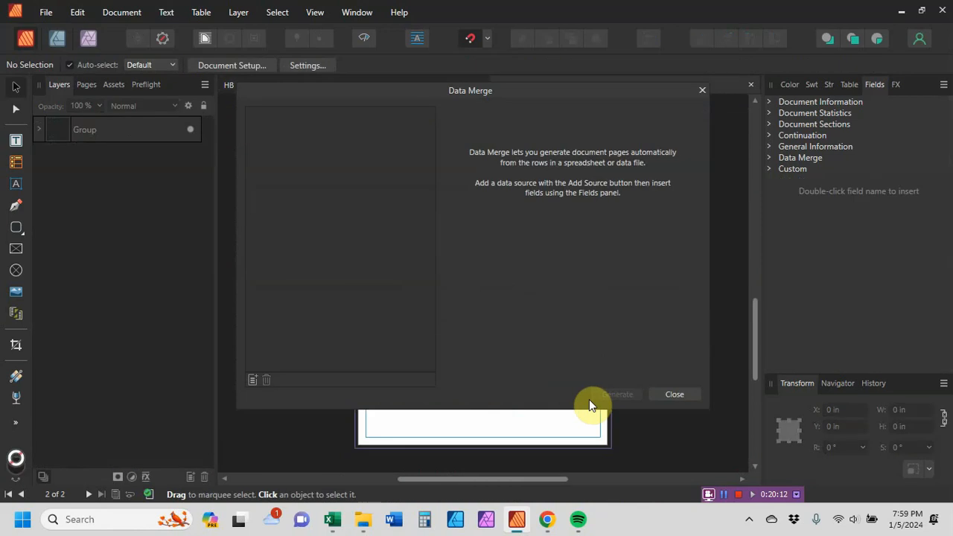
pyautogui.click(668, 396)
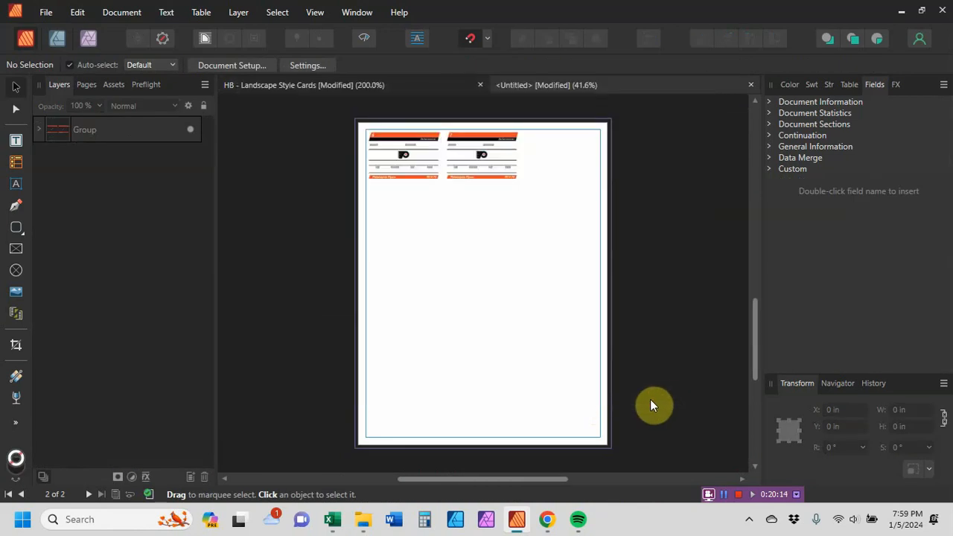
# - Check the player cards on the generated sheets up close and close the untitled document without saving it
pyautogui.hotkey('ctrl', '=')
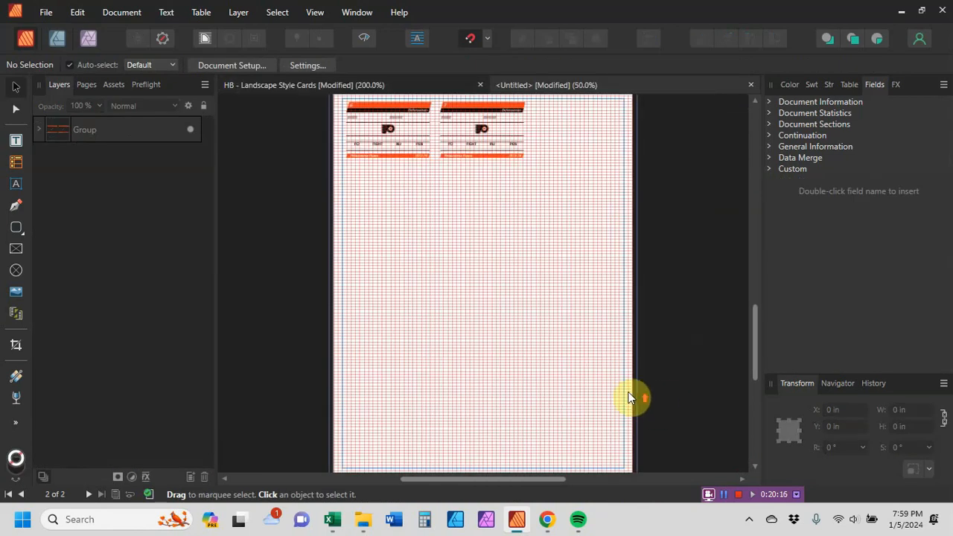
pyautogui.scroll(5, 518, 364)
pyautogui.scroll(10, 548, 199)
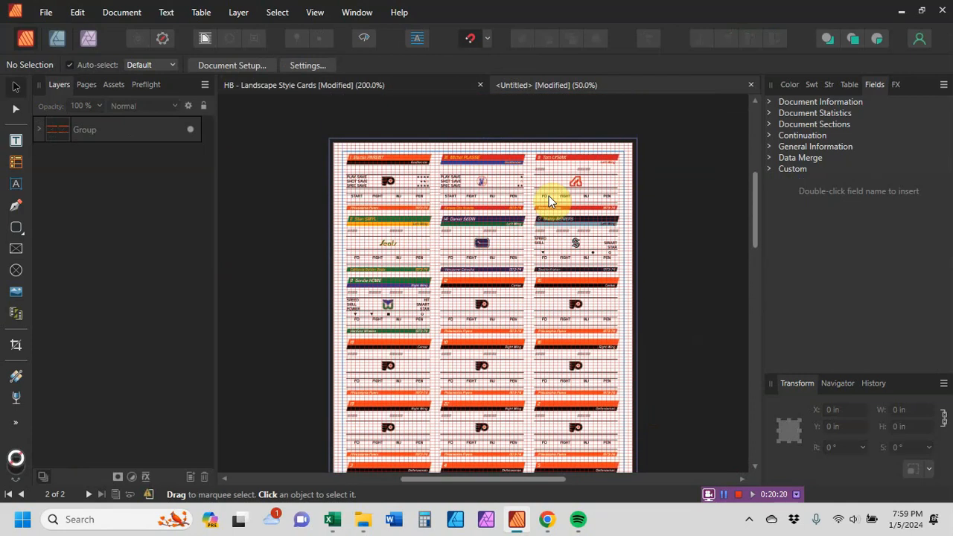
pyautogui.hotkey('ctrl', '=')
pyautogui.hotkey('ctrl', '=')
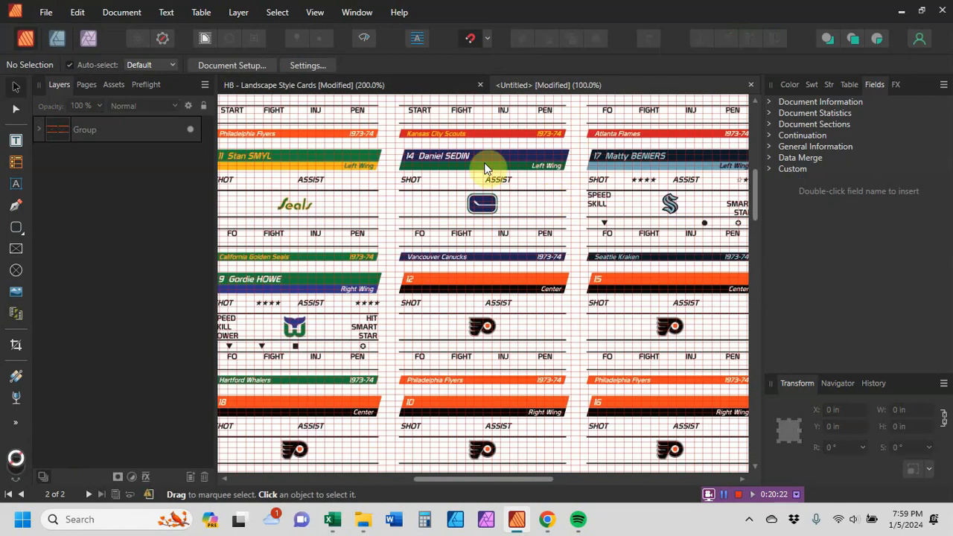
pyautogui.scroll(2, 484, 162)
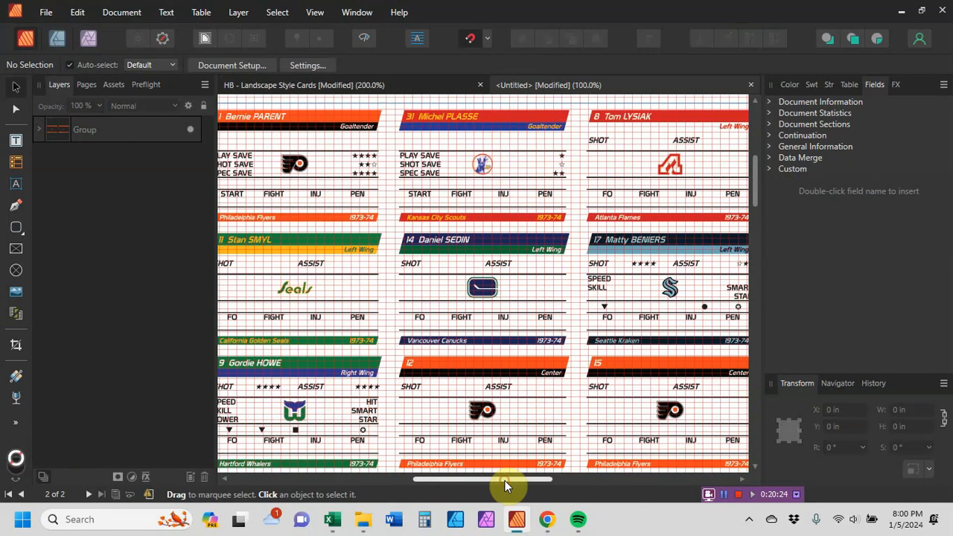
pyautogui.moveTo(505, 480)
pyautogui.mouseDown()
pyautogui.moveTo(485, 479)
pyautogui.moveTo(493, 476)
pyautogui.mouseUp()
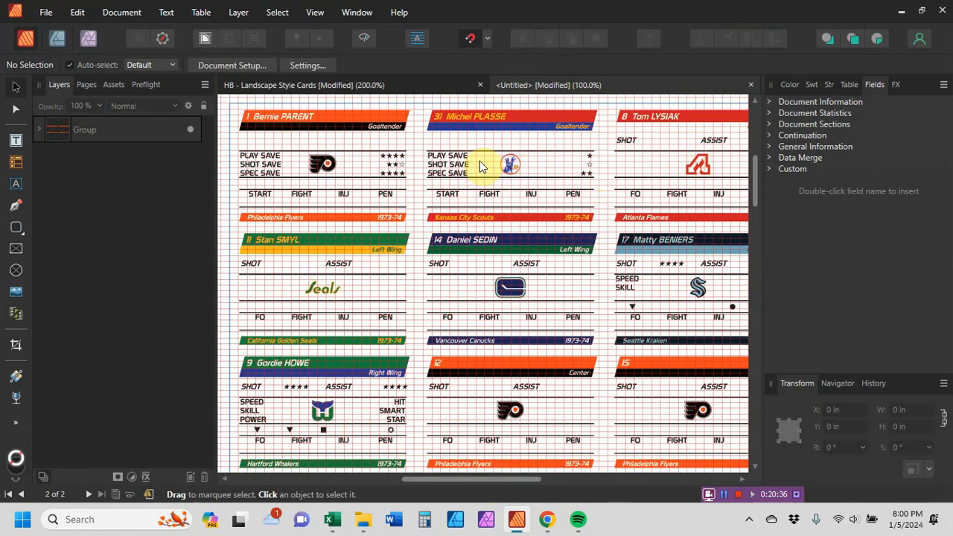
pyautogui.click(751, 85)
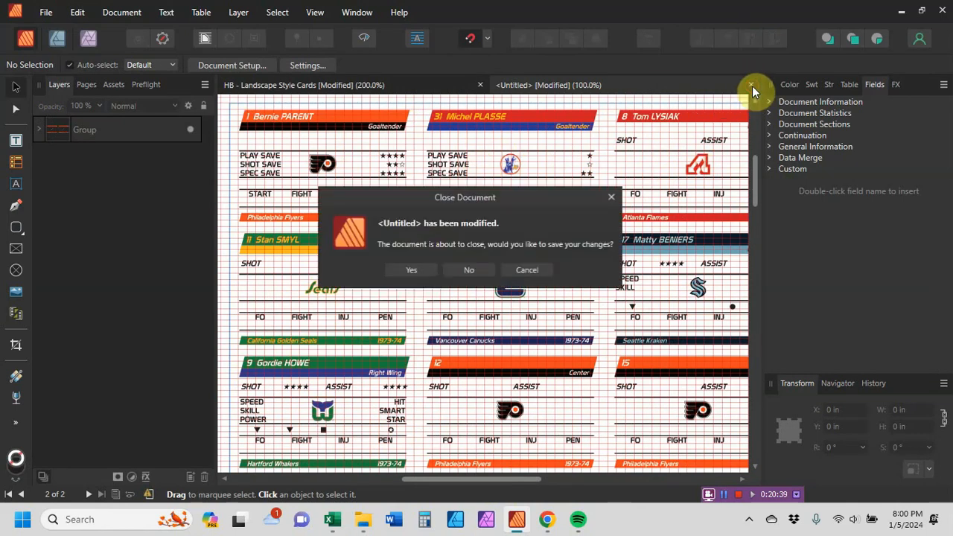
pyautogui.click(469, 269)
# - Save the HB - Landscape Style Cards document
pyautogui.click(595, 184)
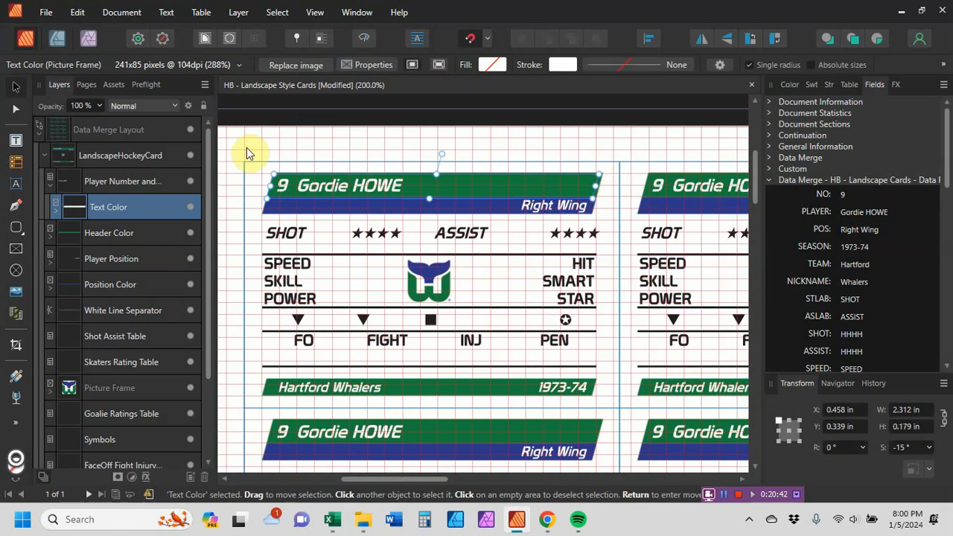
pyautogui.click(46, 12)
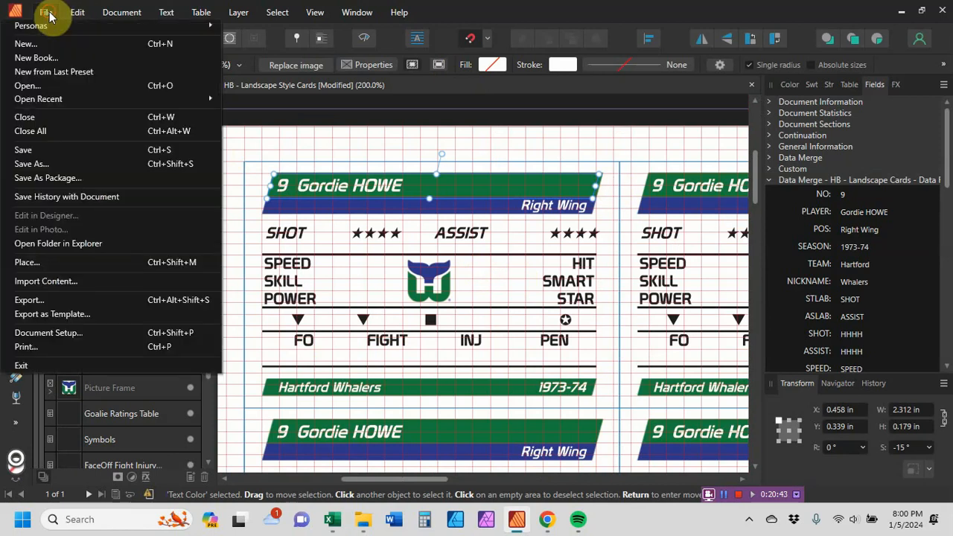
pyautogui.click(52, 151)
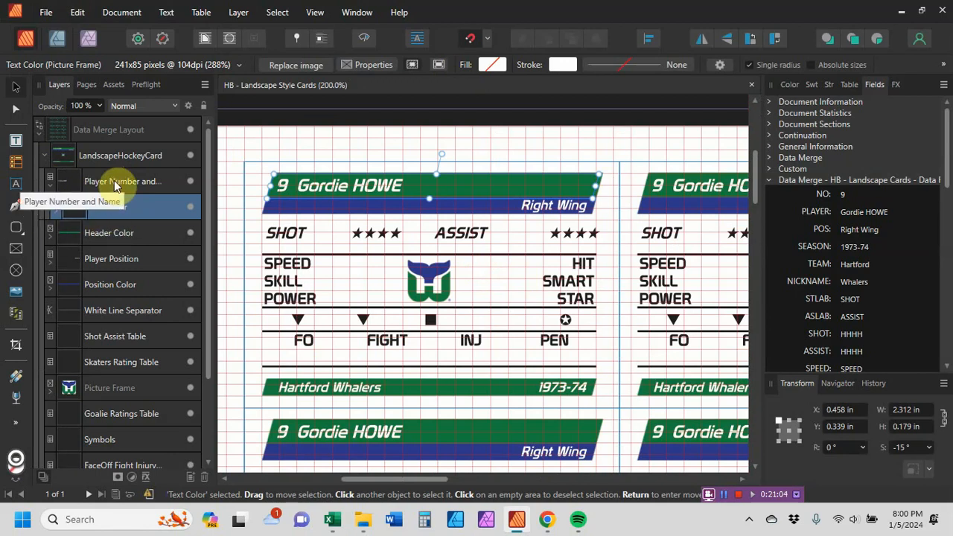
# - Try to move the Text Color picture frame out of the Player Number and Name layer to below Header Color
pyautogui.moveTo(120, 209); pyautogui.dragTo(112, 257)
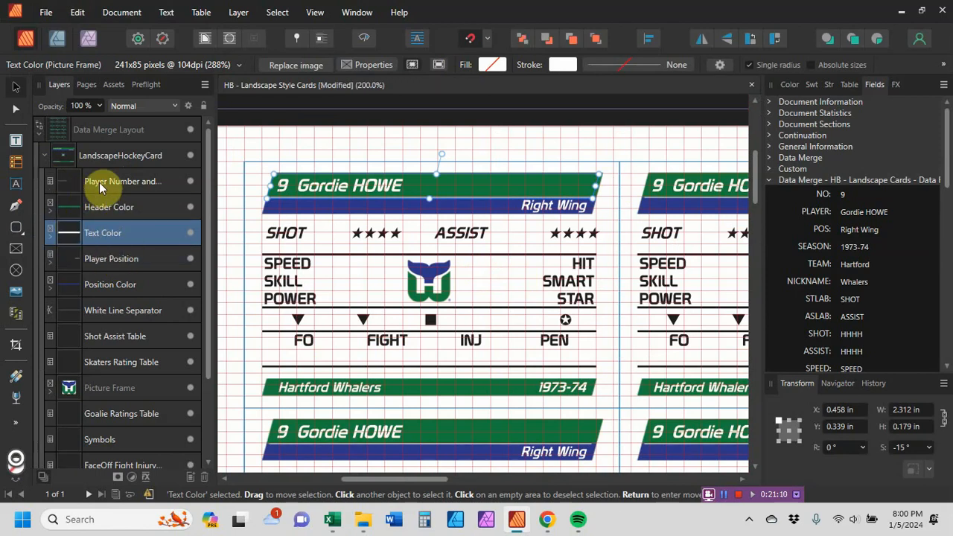
pyautogui.doubleClick(101, 232)
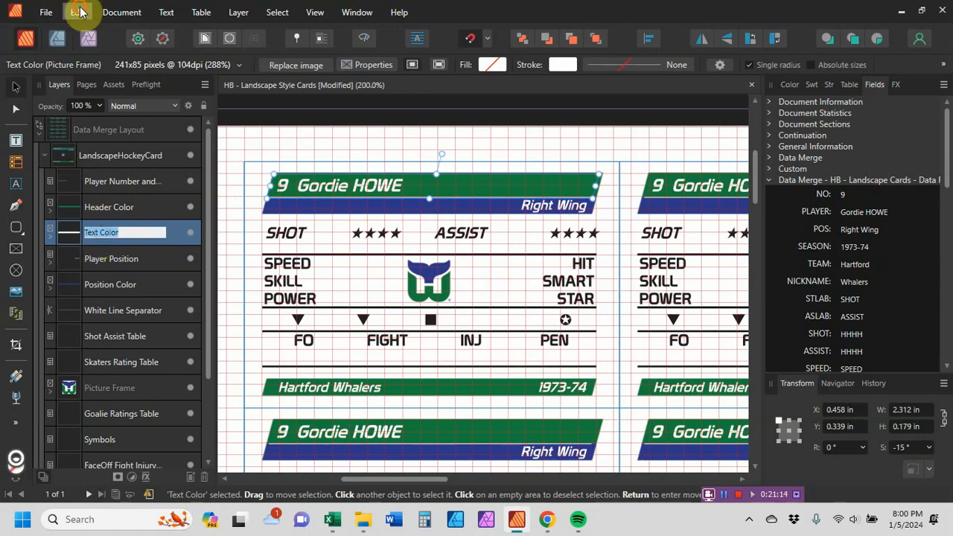
pyautogui.click(77, 12)
pyautogui.click(74, 25)
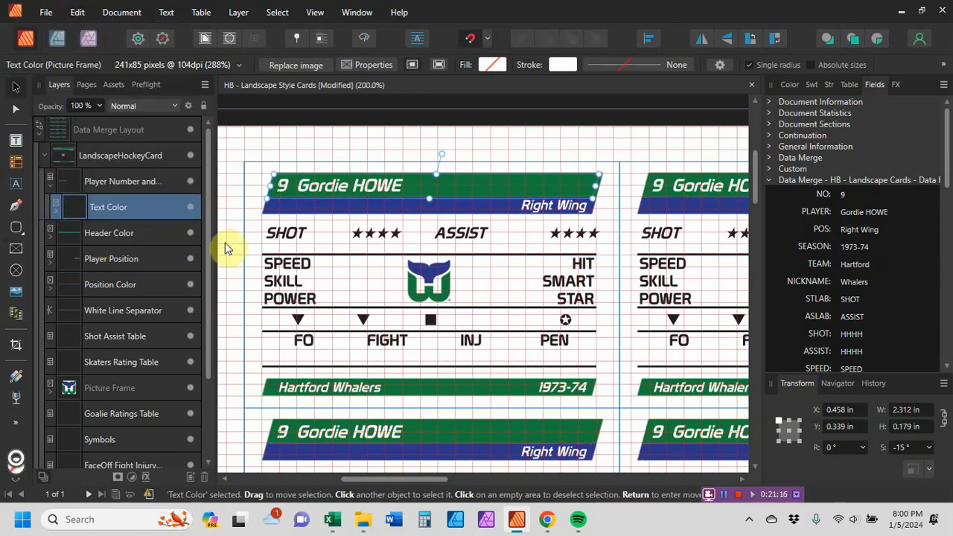
# - Set the data merge preview to record 6 and close the Data Merge Manager
pyautogui.click(350, 13)
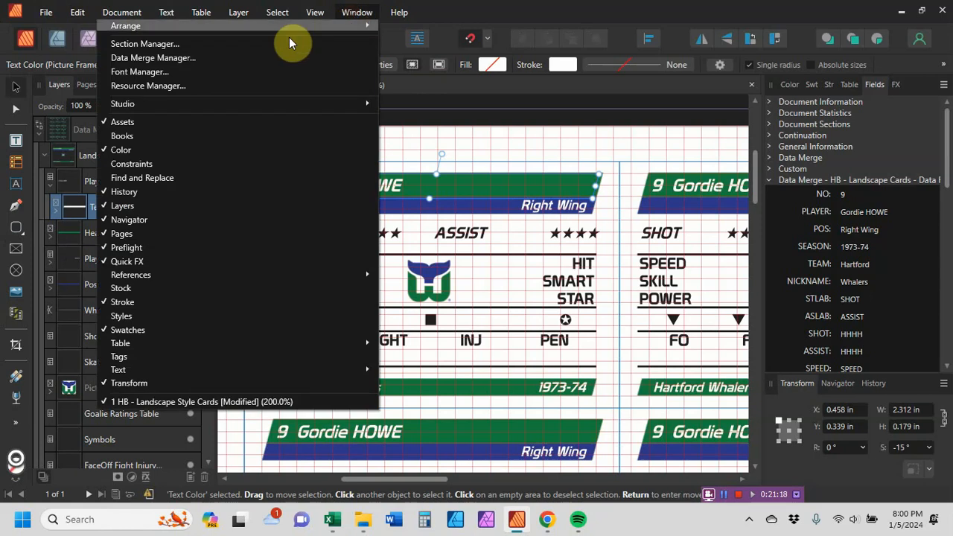
pyautogui.click(187, 55)
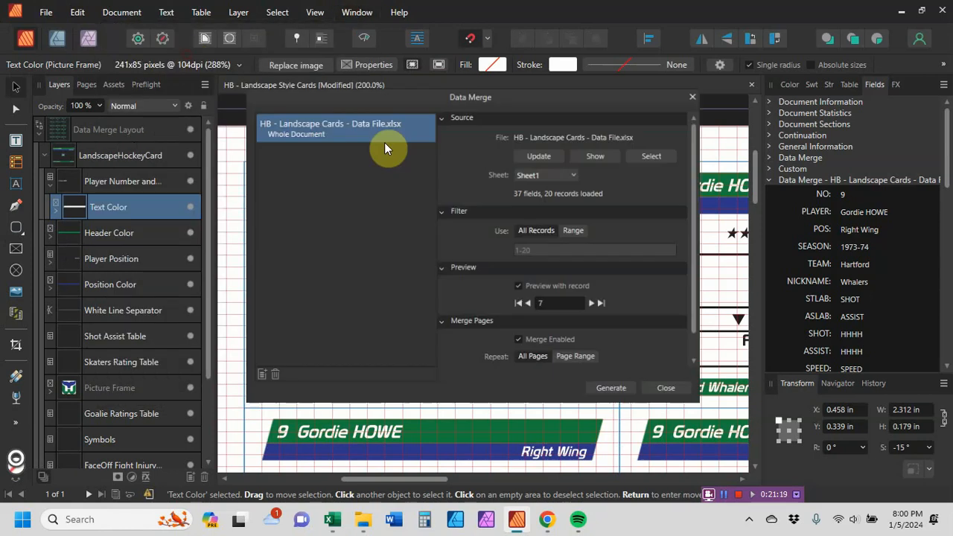
pyautogui.click(529, 305)
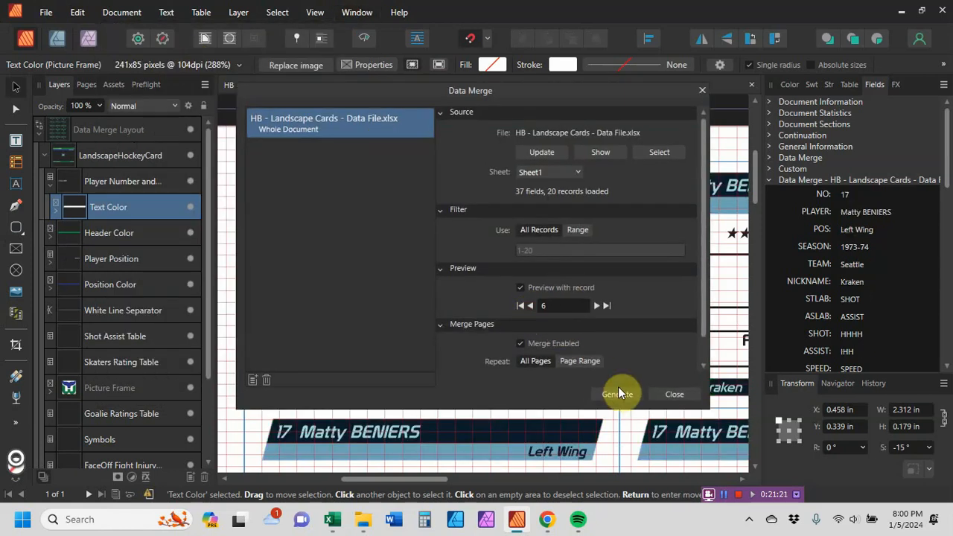
pyautogui.click(669, 395)
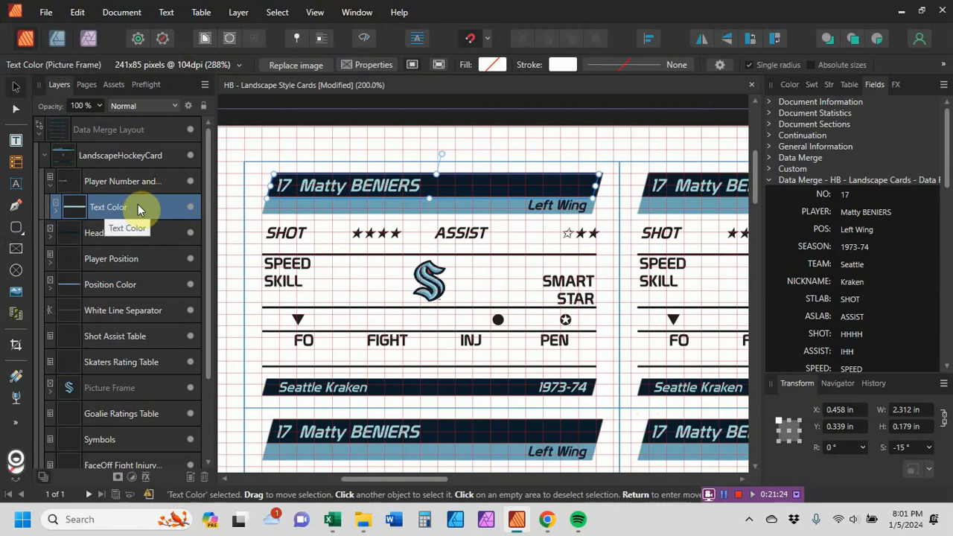
# - Move the Text Color frame below Header Color, then nest it back inside the Player Number and Name layer
pyautogui.moveTo(138, 204); pyautogui.dragTo(140, 241)
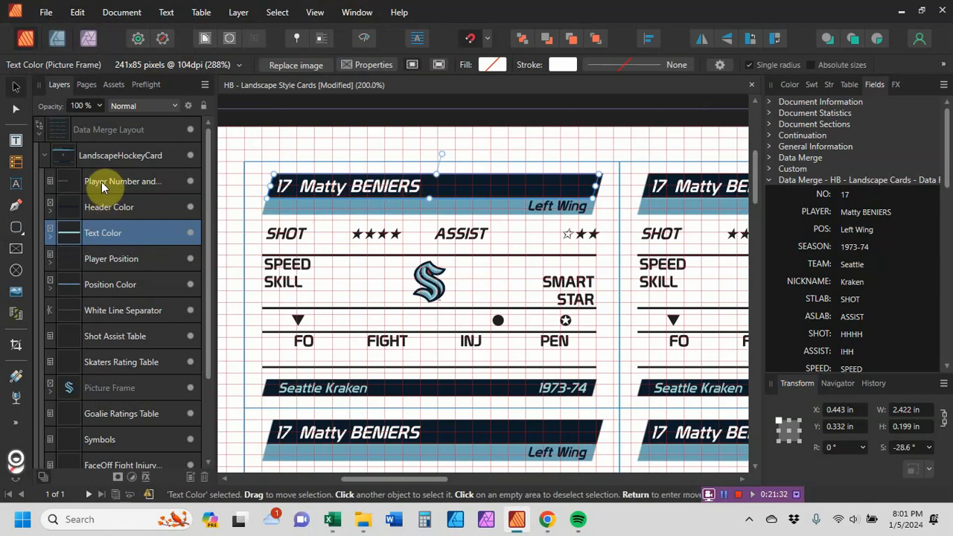
pyautogui.doubleClick(111, 233)
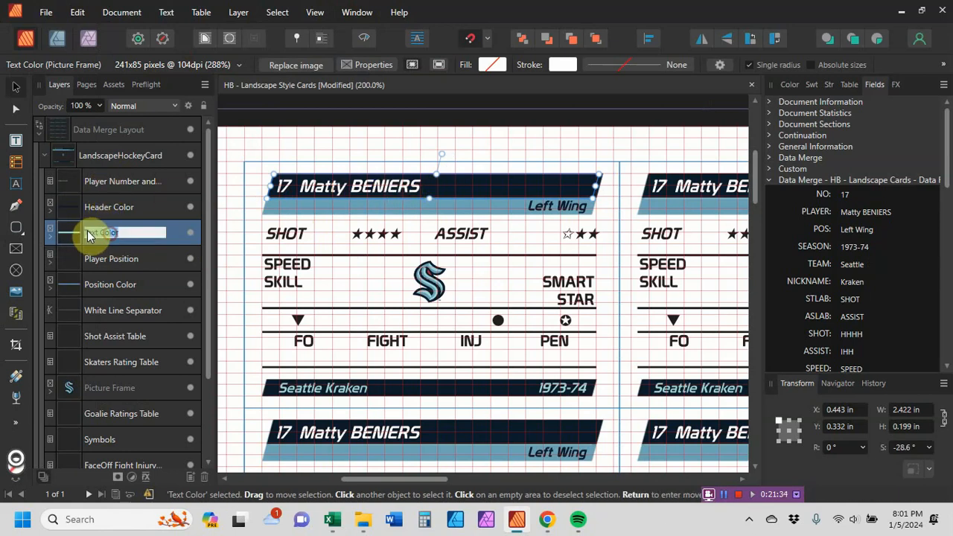
pyautogui.click(139, 240)
pyautogui.moveTo(119, 234); pyautogui.dragTo(120, 184)
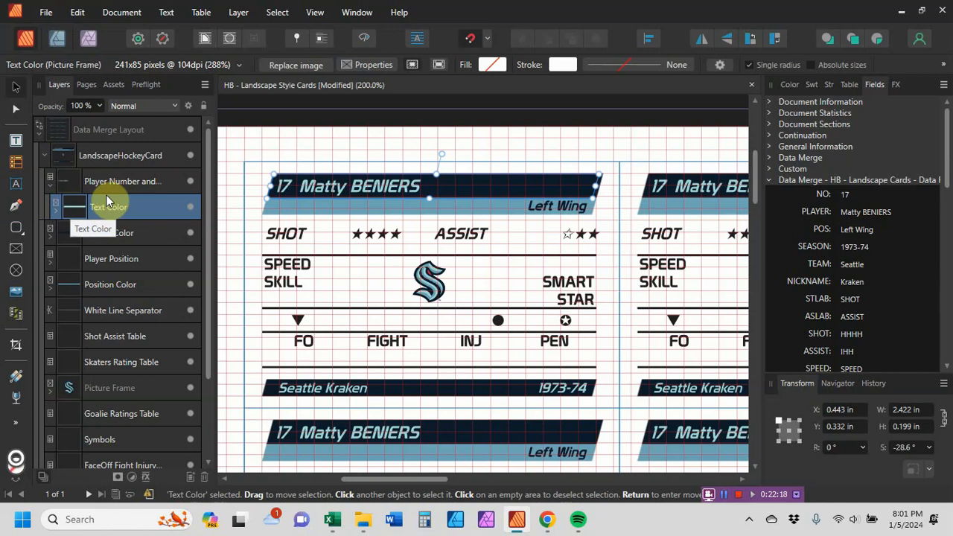
# - Take krakendkblue.png out of the Header Color frame to below Position Color, then nest it back inside Header Color
pyautogui.click(104, 180)
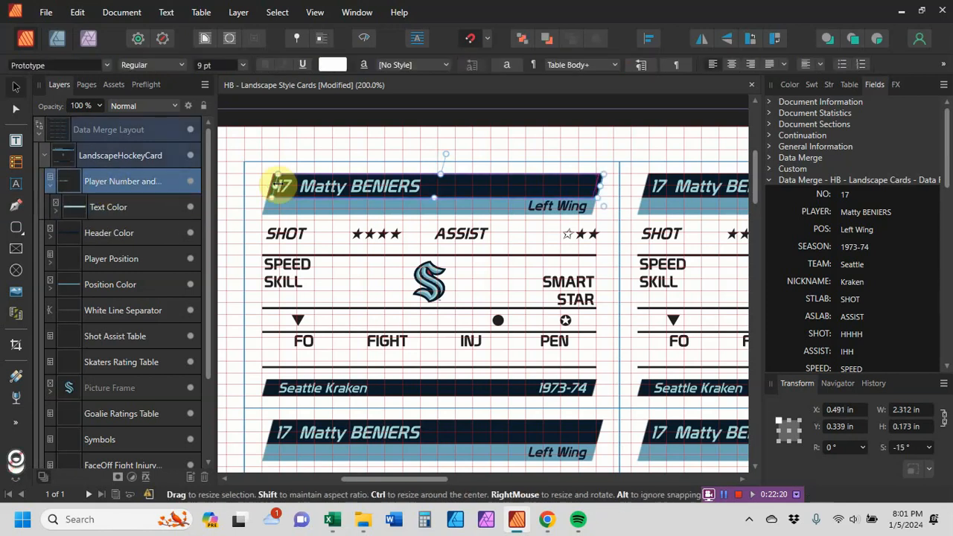
pyautogui.click(50, 238)
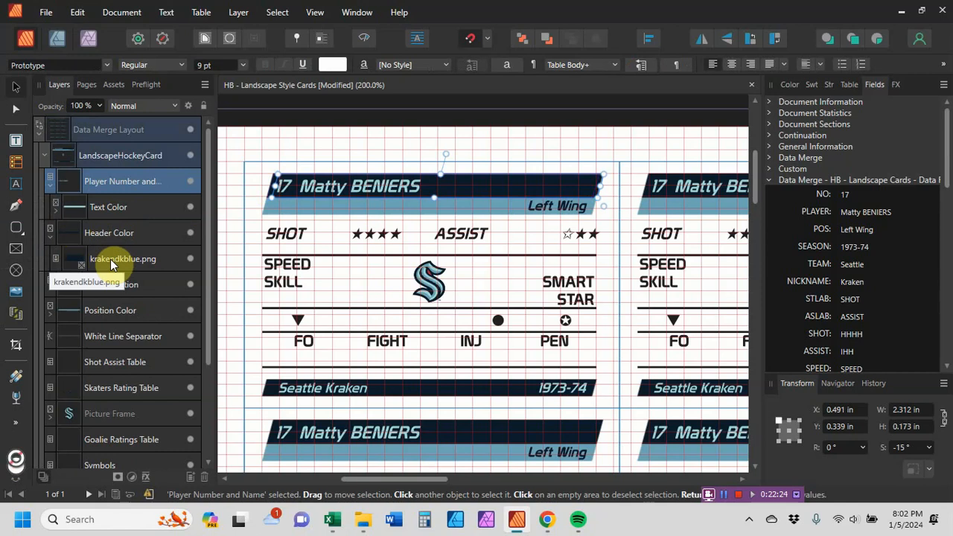
pyautogui.moveTo(111, 265); pyautogui.dragTo(91, 326)
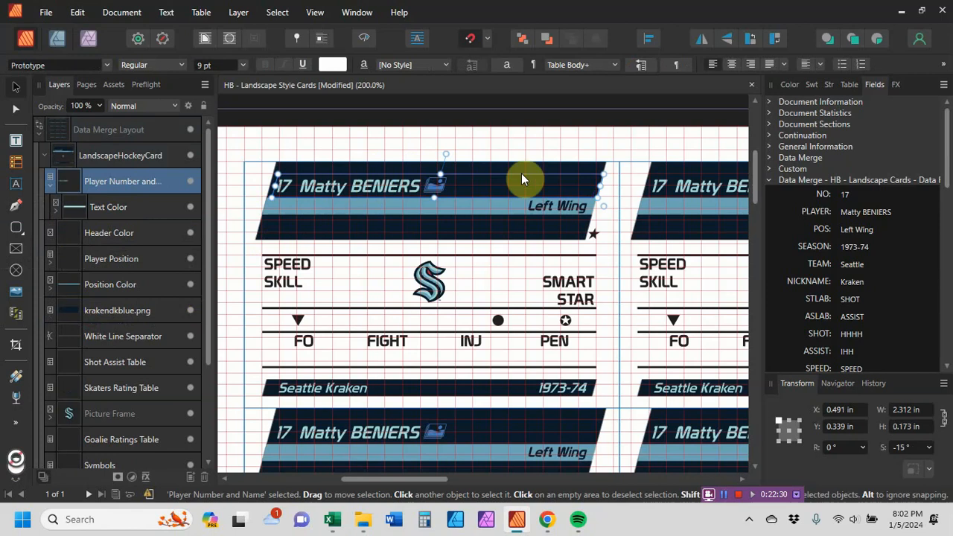
pyautogui.moveTo(105, 312); pyautogui.dragTo(107, 232)
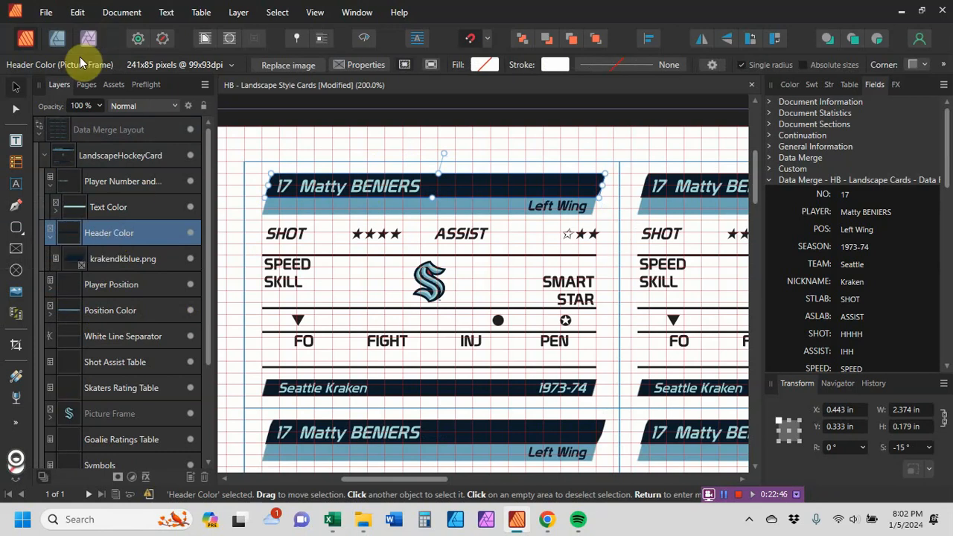
# - Collapse the LandscapeHockeyCard group and save the HB - Landscape Style Cards document
pyautogui.click(45, 157)
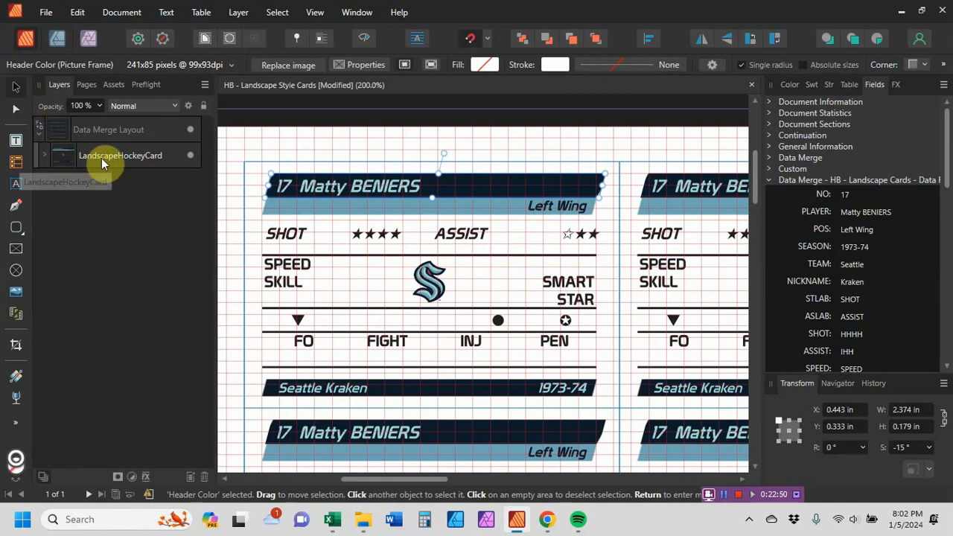
pyautogui.moveTo(100, 160); pyautogui.dragTo(108, 150)
pyautogui.click(45, 12)
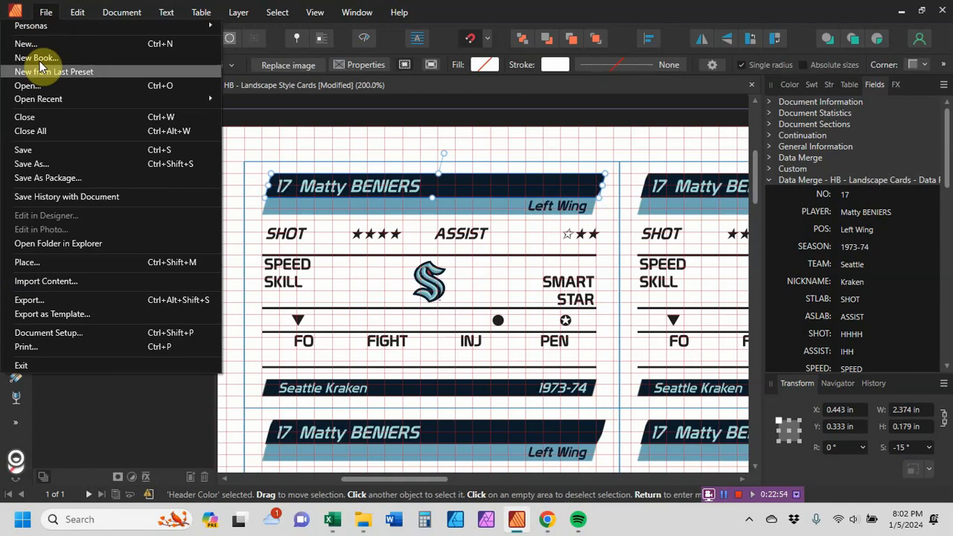
pyautogui.click(40, 154)
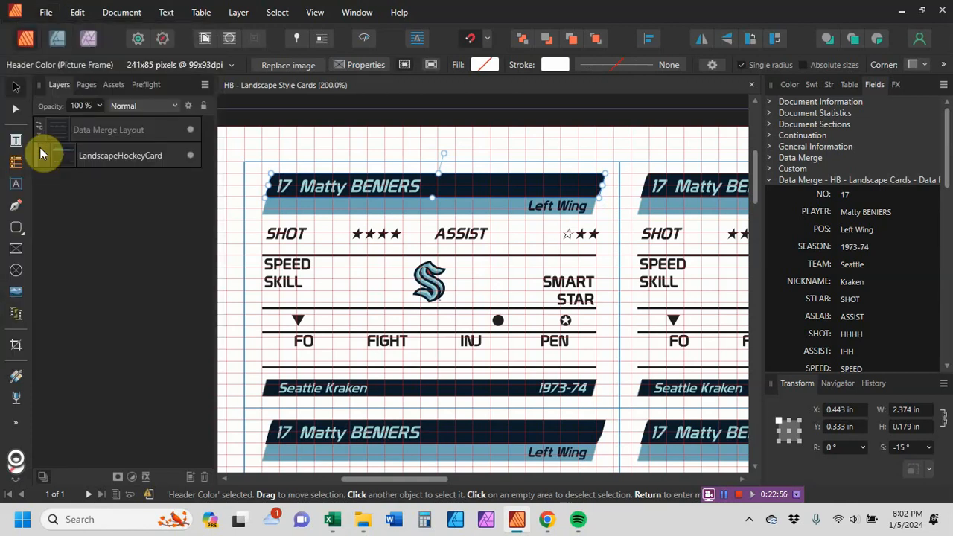